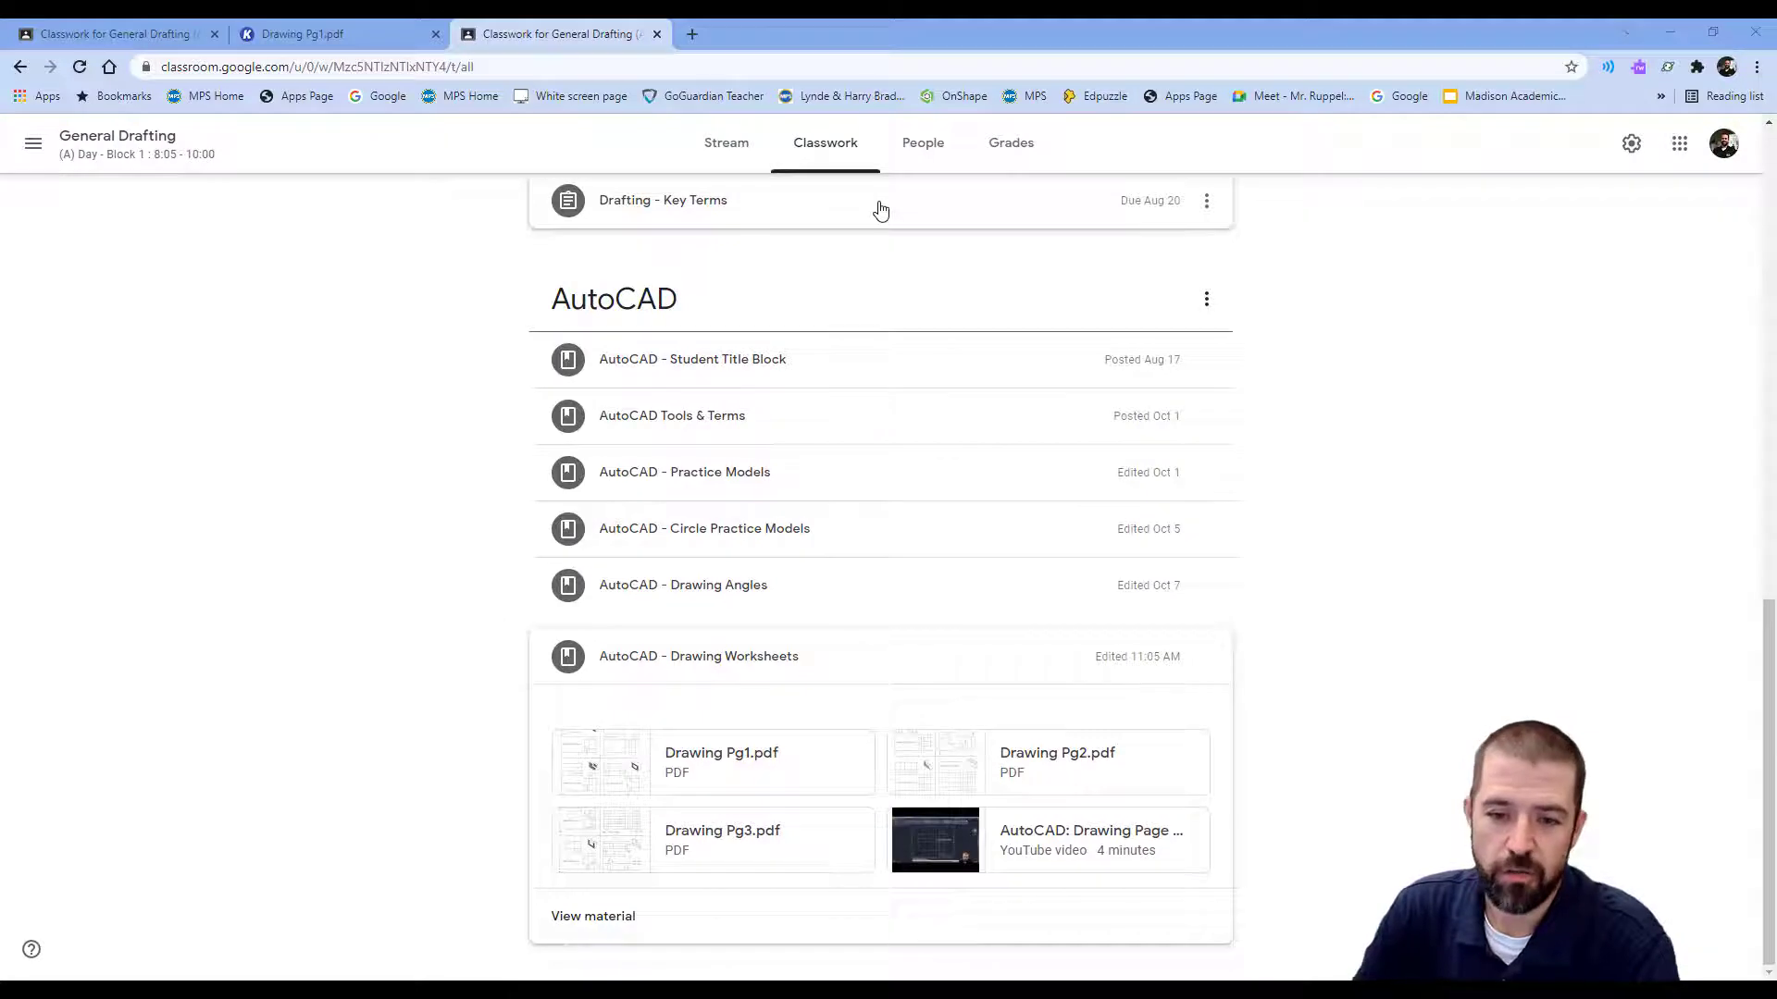
Open the Drawing Pg1.pdf worksheet from the AutoCAD drawing worksheets and view it in Kami.
left_click(77, 37)
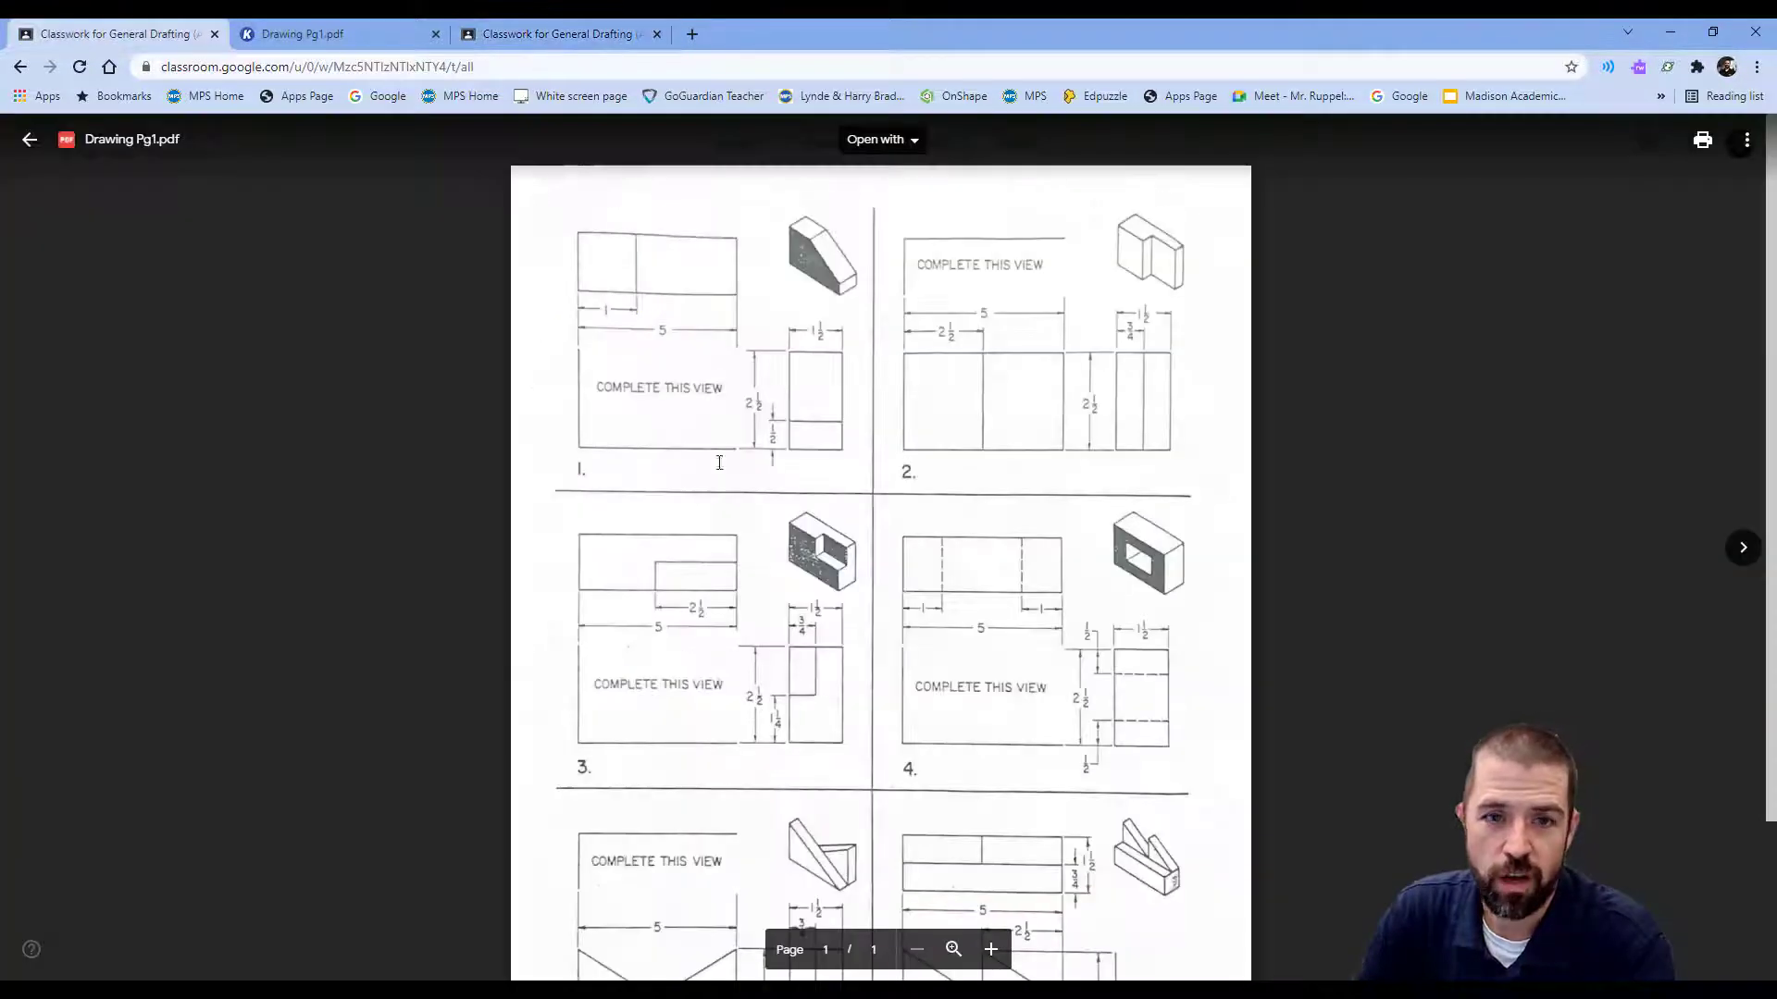
left_click(371, 34)
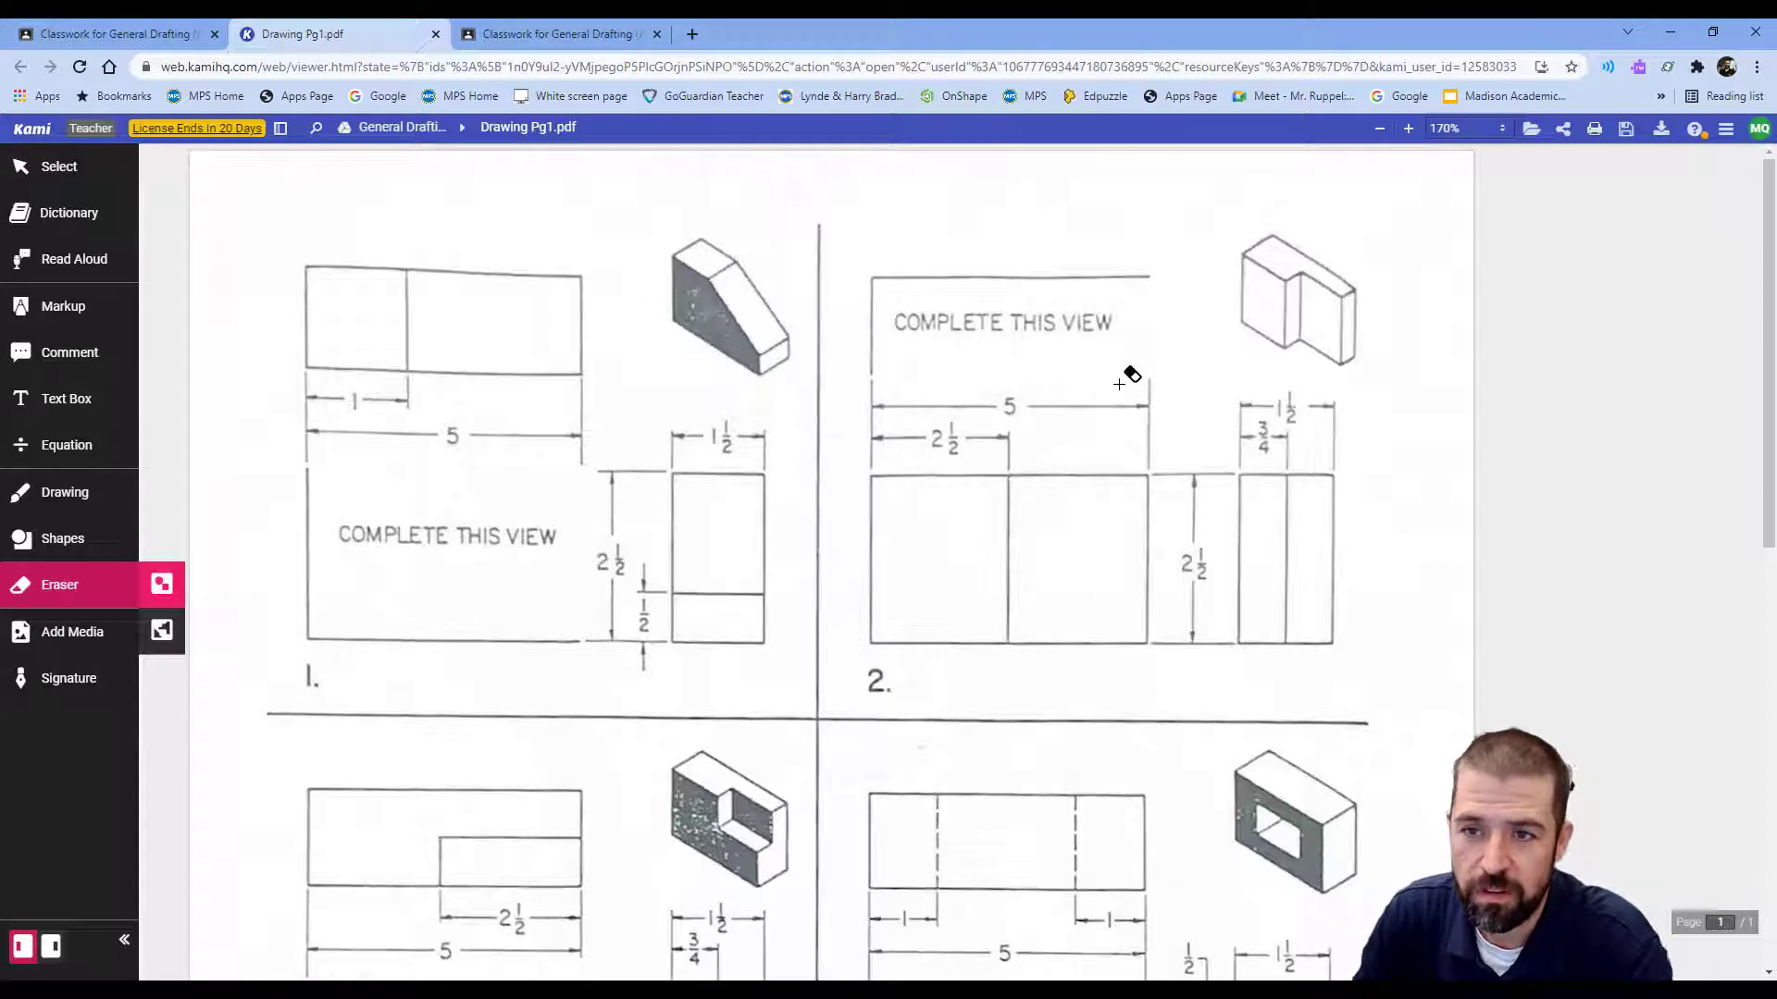
Sketch problem 2's missing stepped top-view outline with Kami's Insert Line tool.
left_click(65, 546)
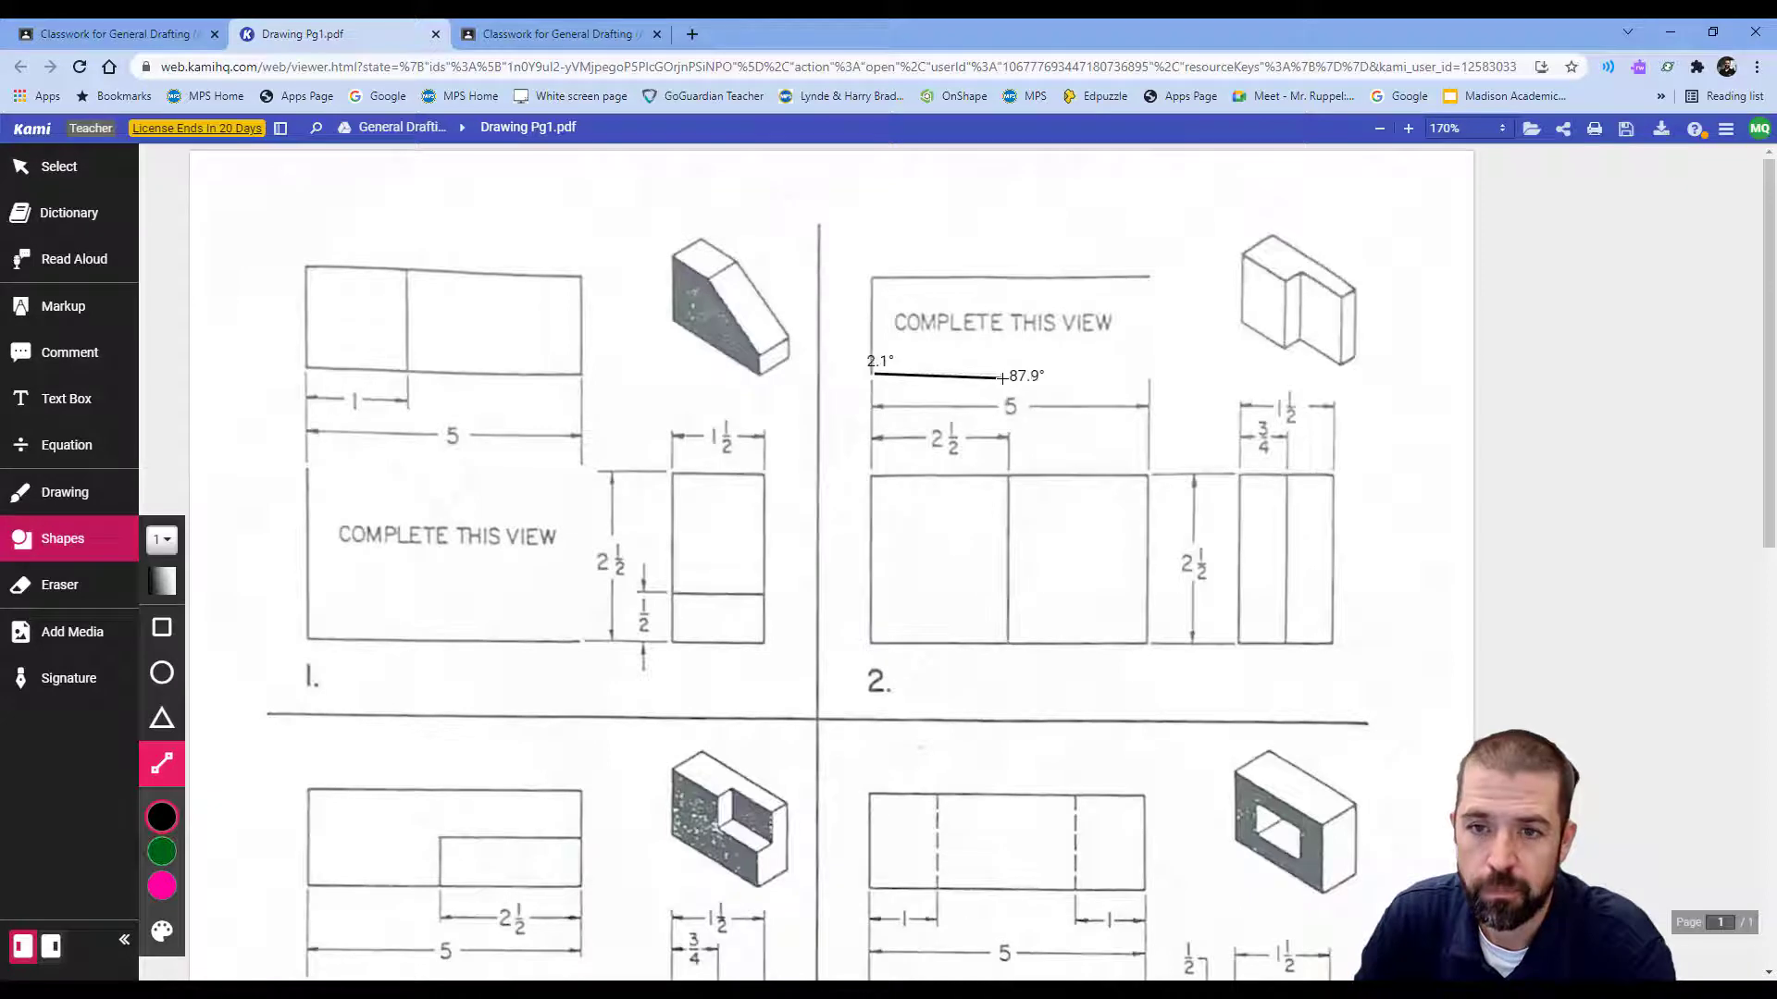
mouse_move(1002, 377)
left_mouse_down()
mouse_move(1005, 452)
mouse_move(1014, 370)
left_mouse_up()
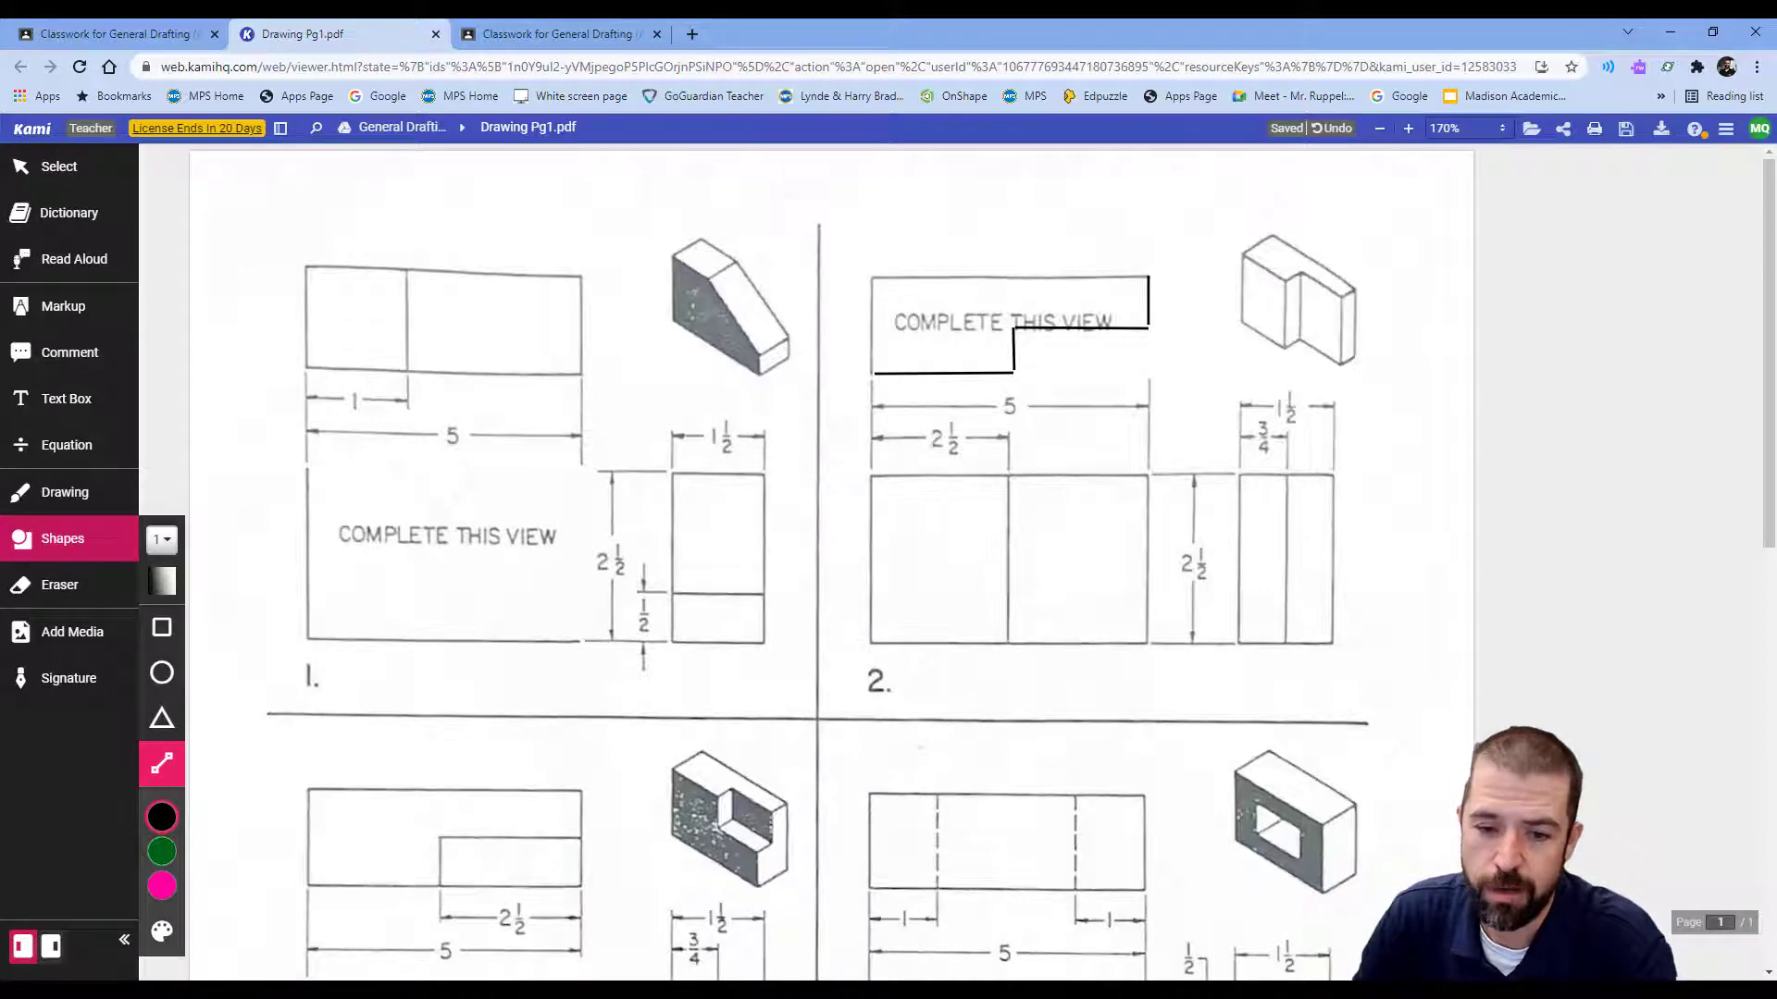
key("alt+Tab")
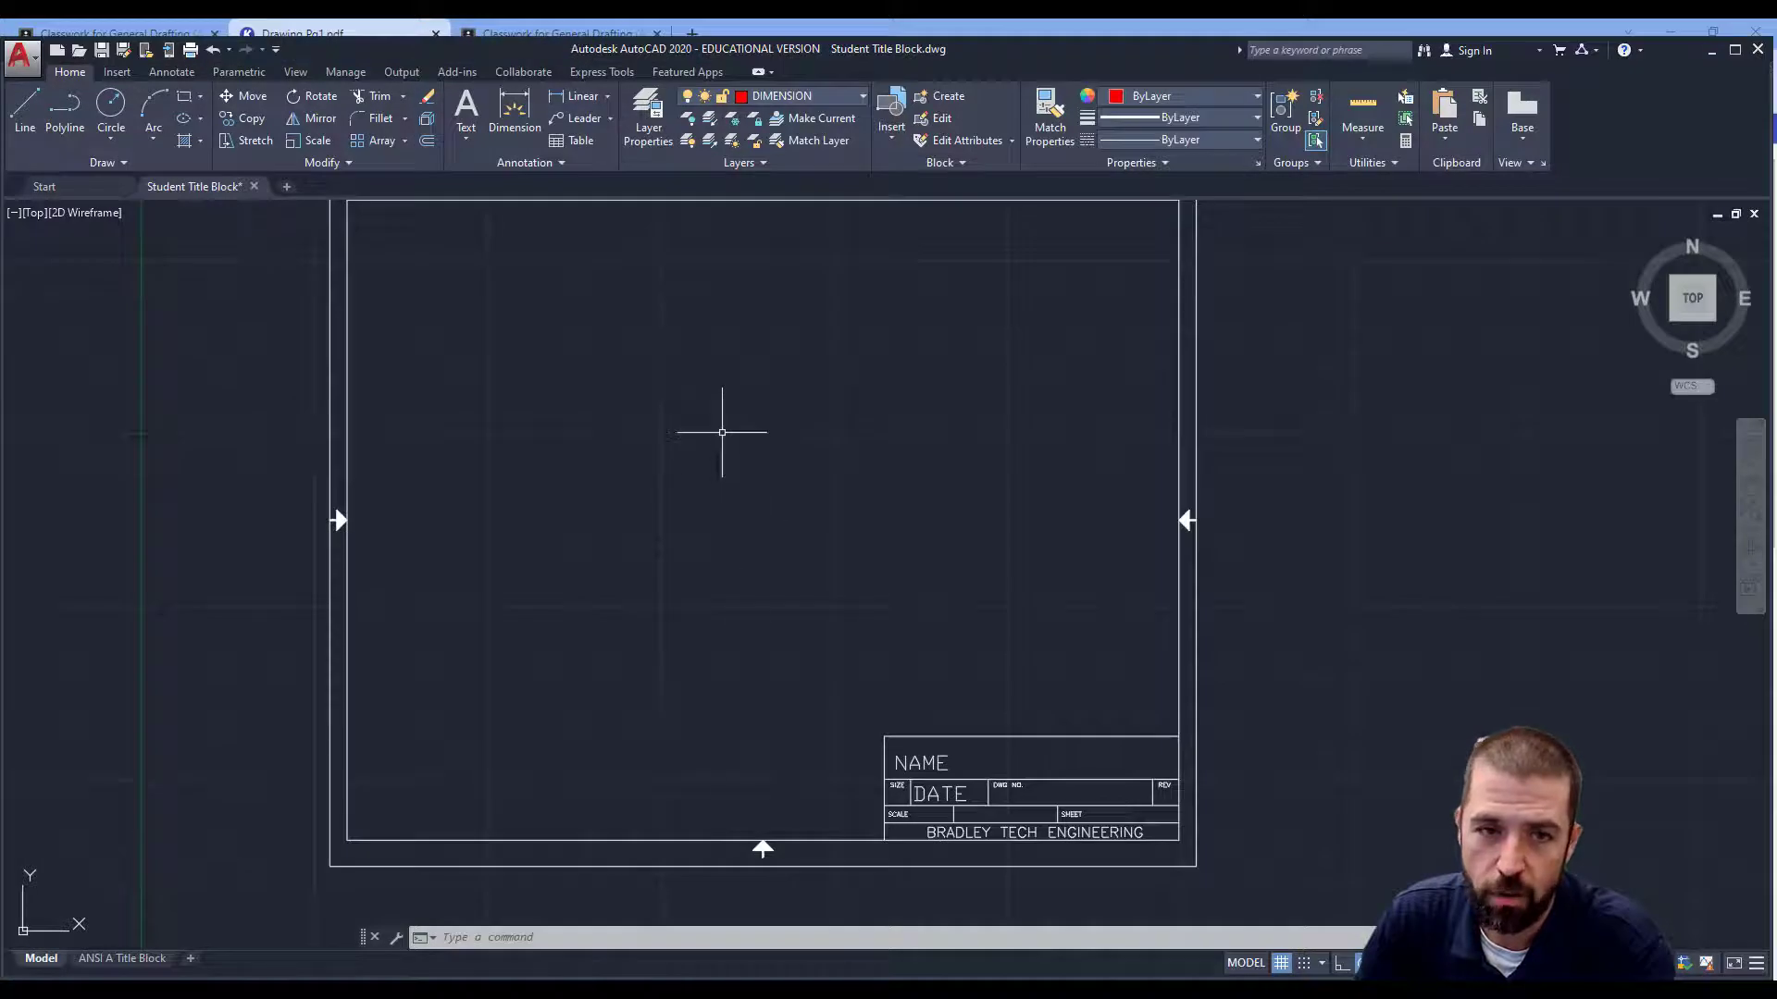
Draw a horizontal base line and a vertical line meeting at the title block's lower left.
middle_click_drag(726, 429, 744, 444)
left_click(24, 107)
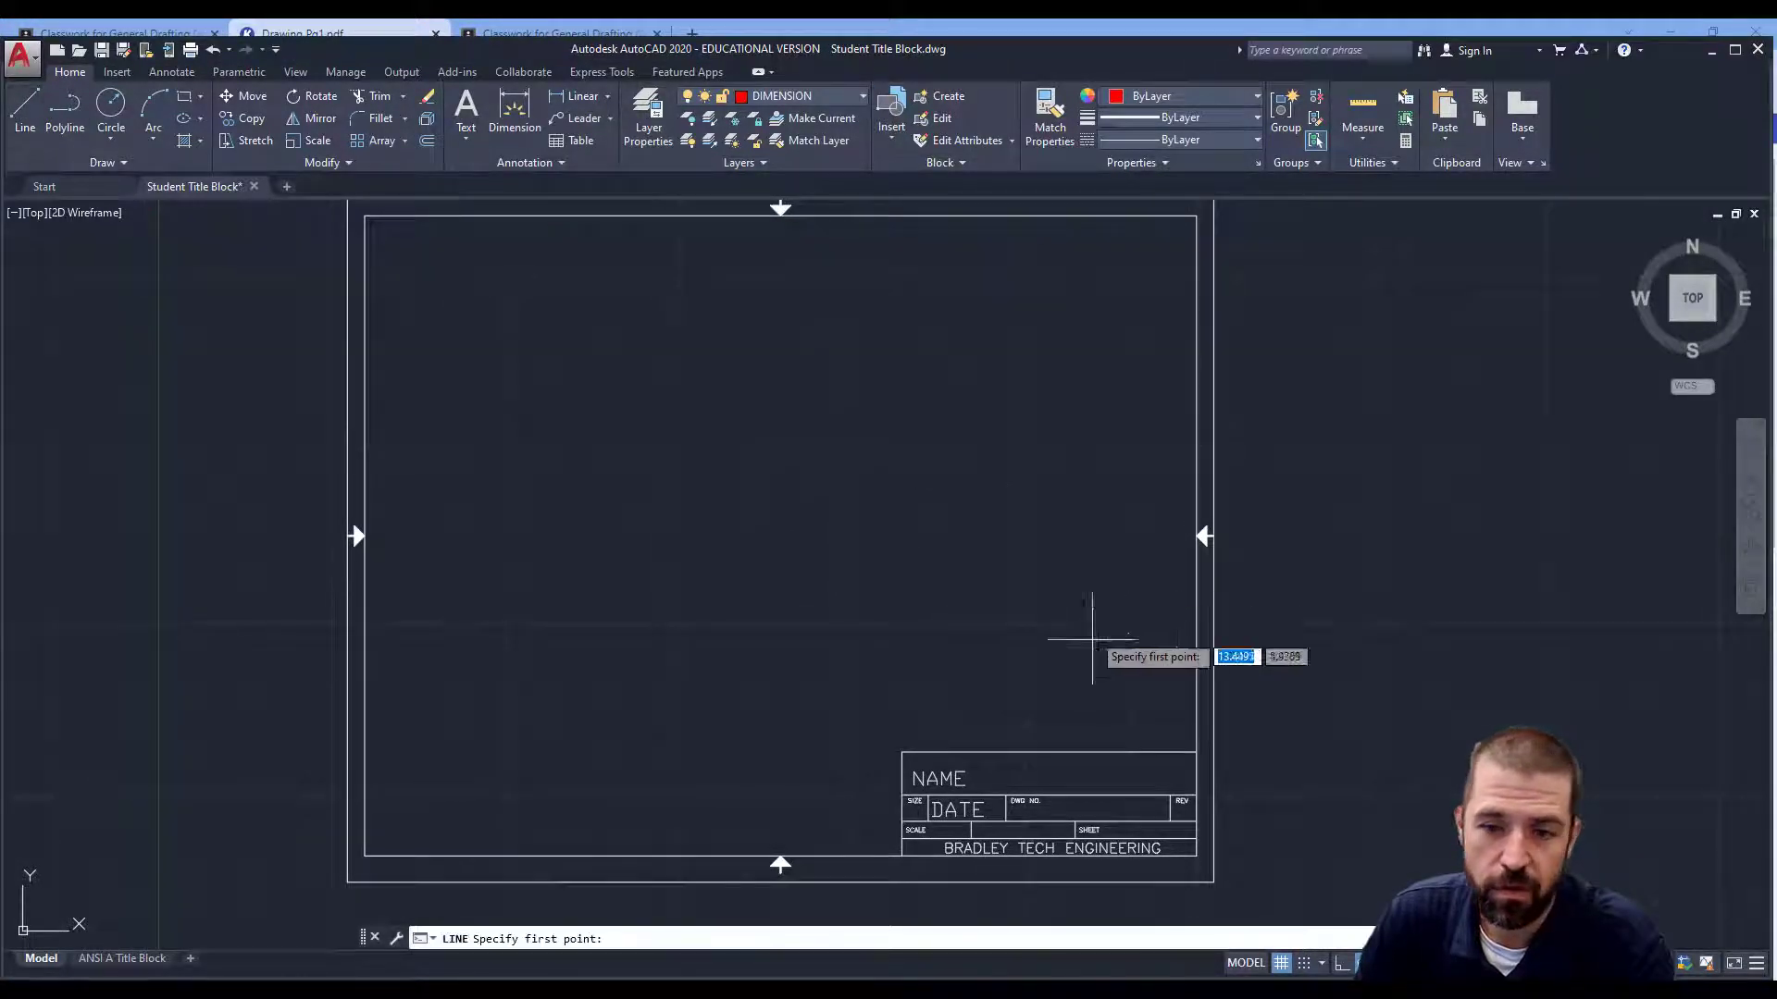
left_click(1120, 698)
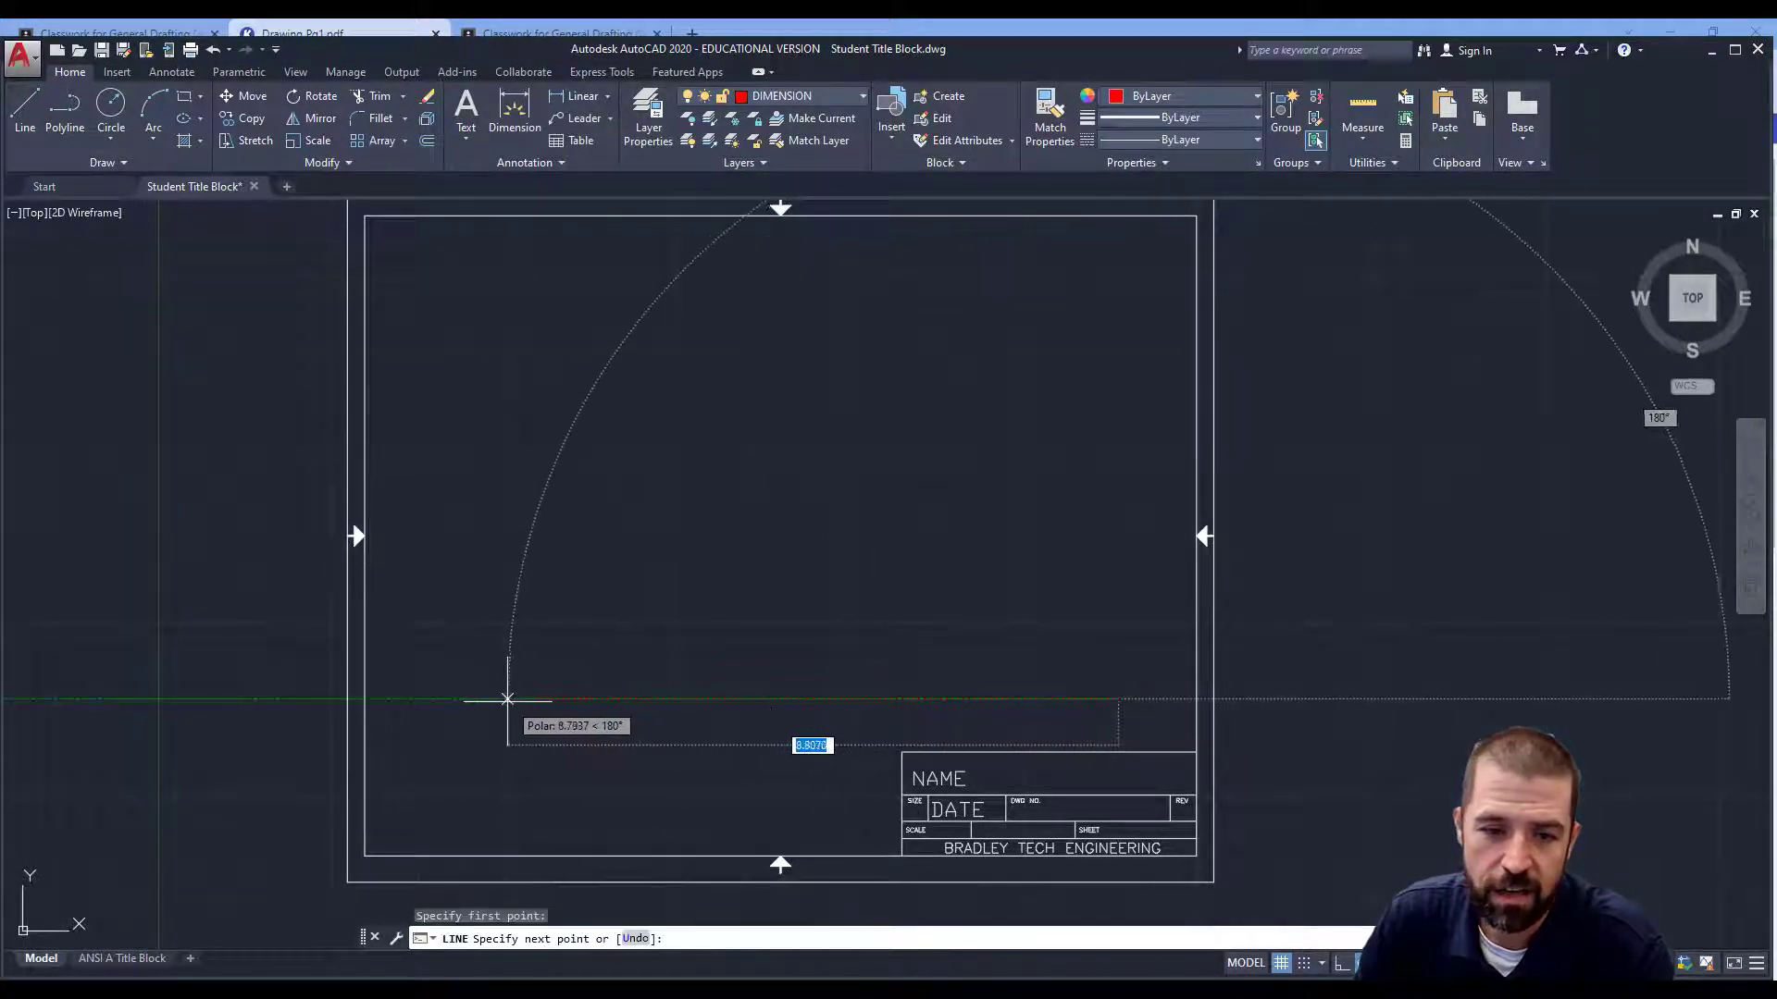
left_click(501, 699)
left_click(501, 320)
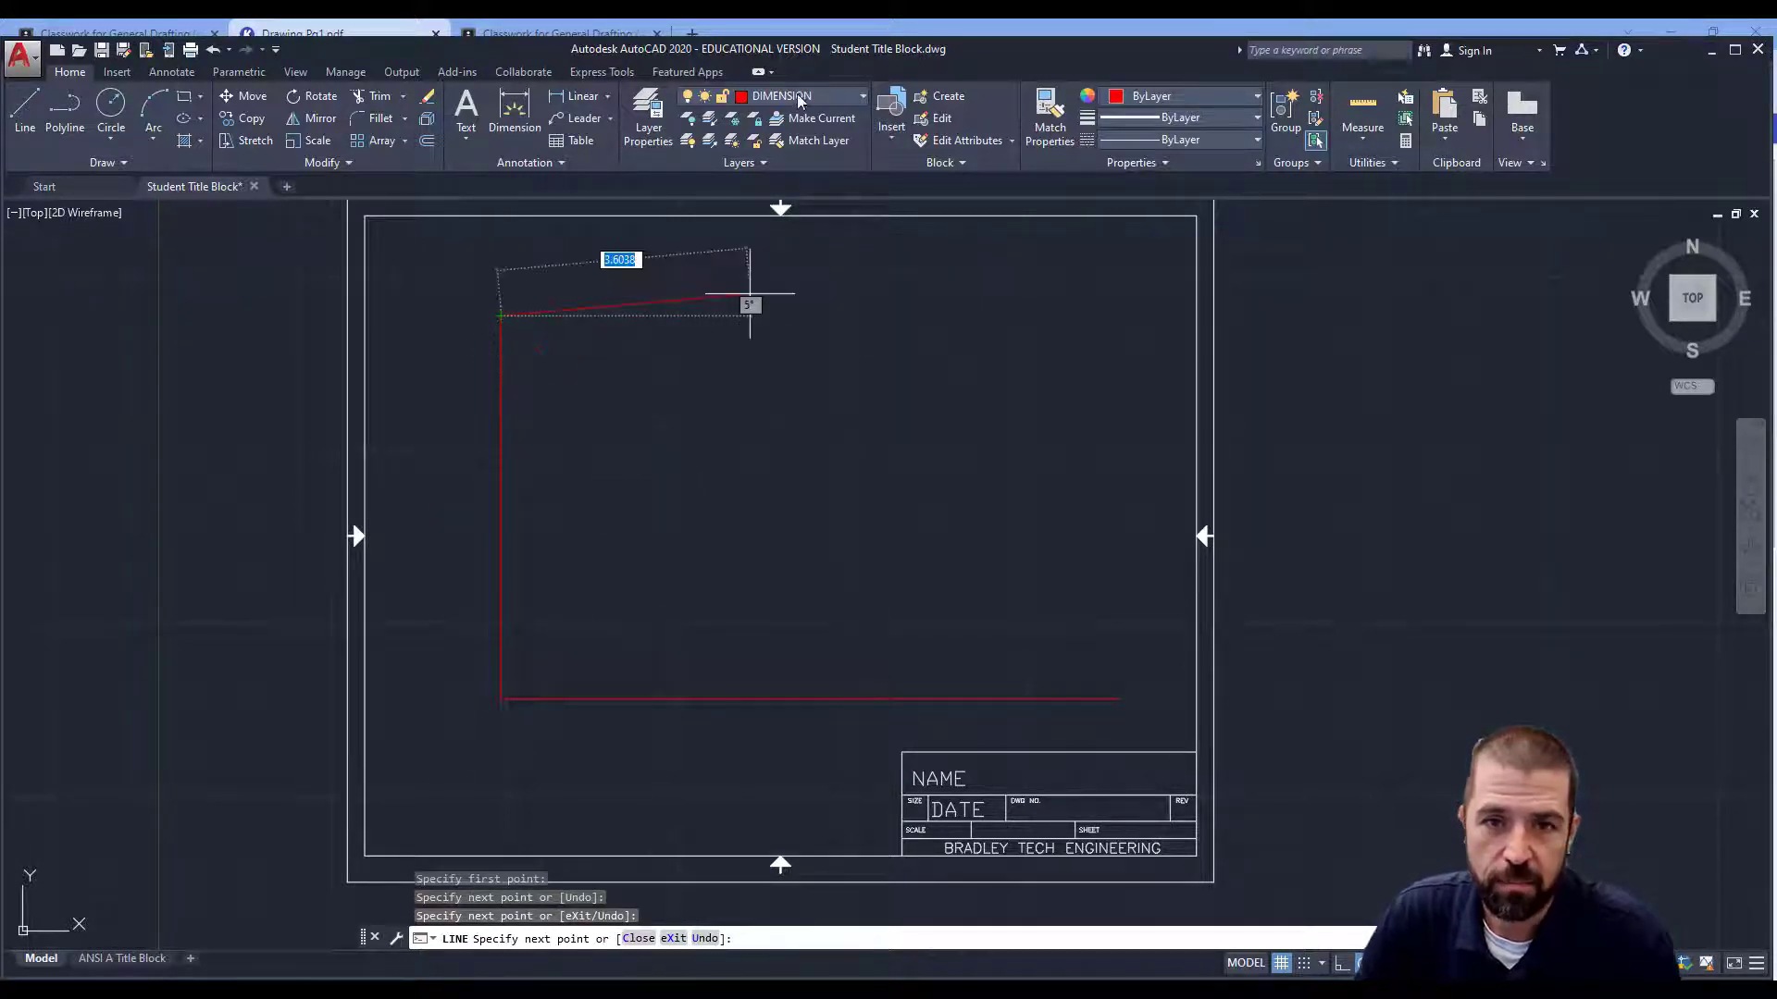
key("Escape")
Move both new lines onto layer 0 and make layer 0 current.
left_click(579, 752)
left_click(462, 627)
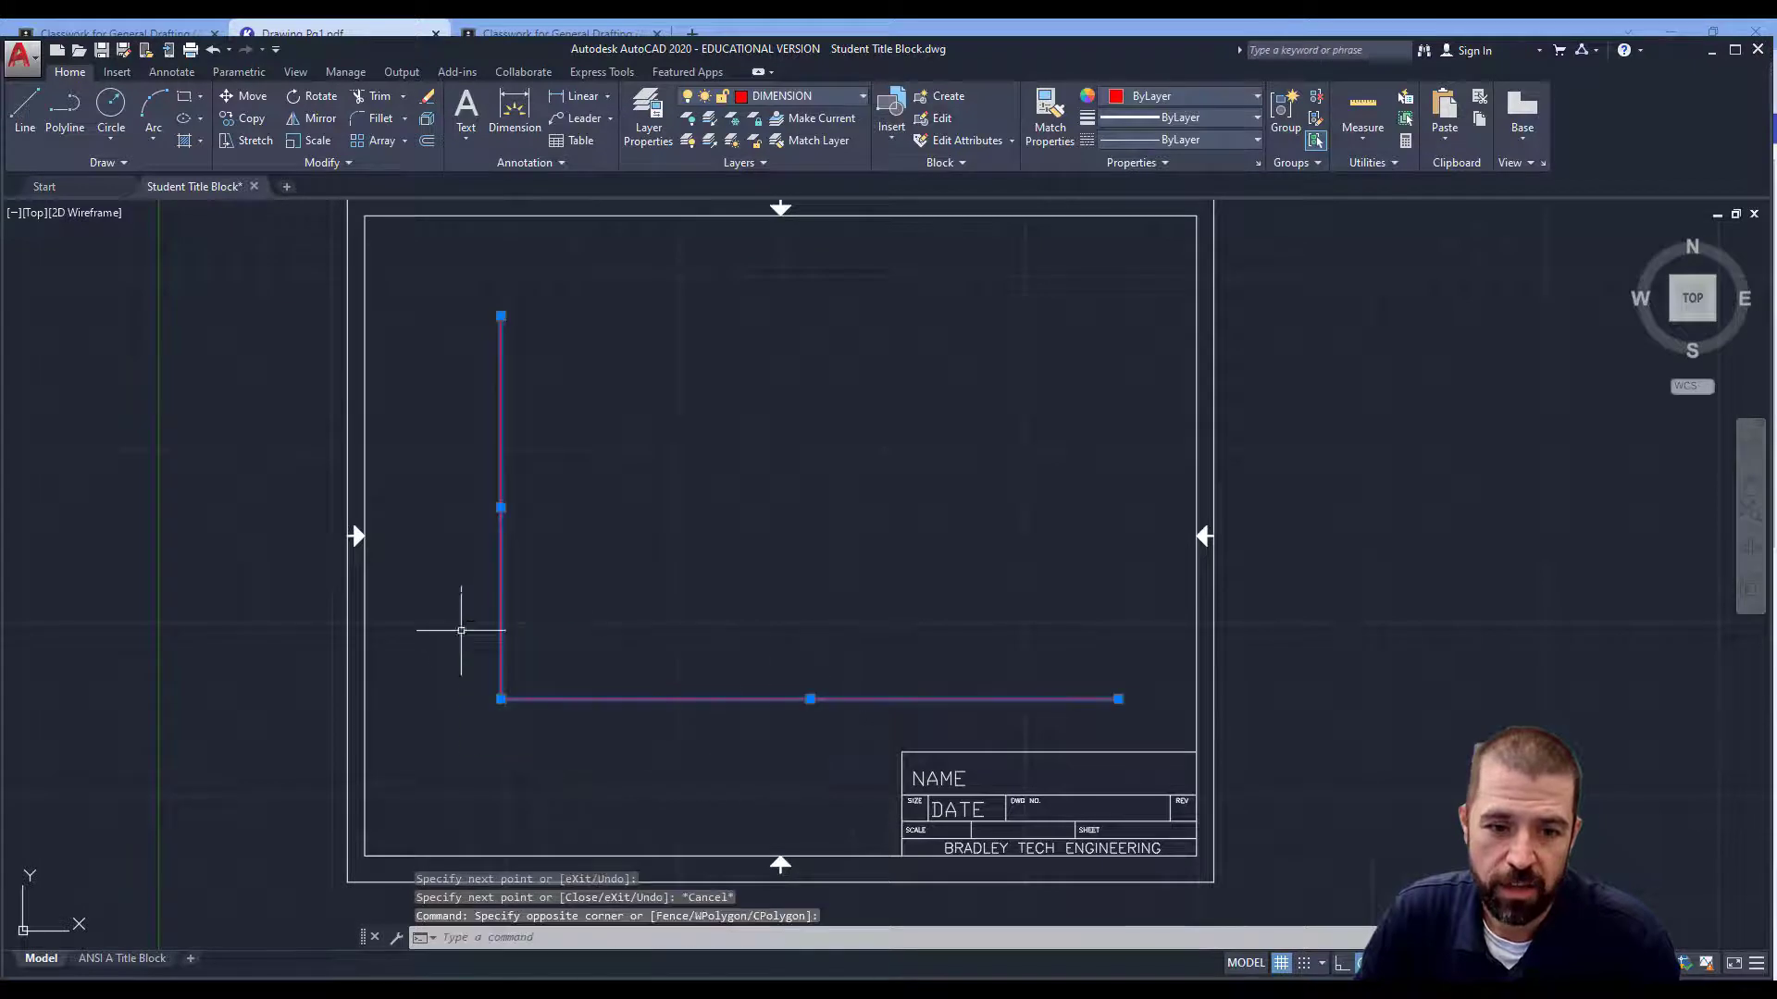
left_click(800, 102)
left_click(796, 123)
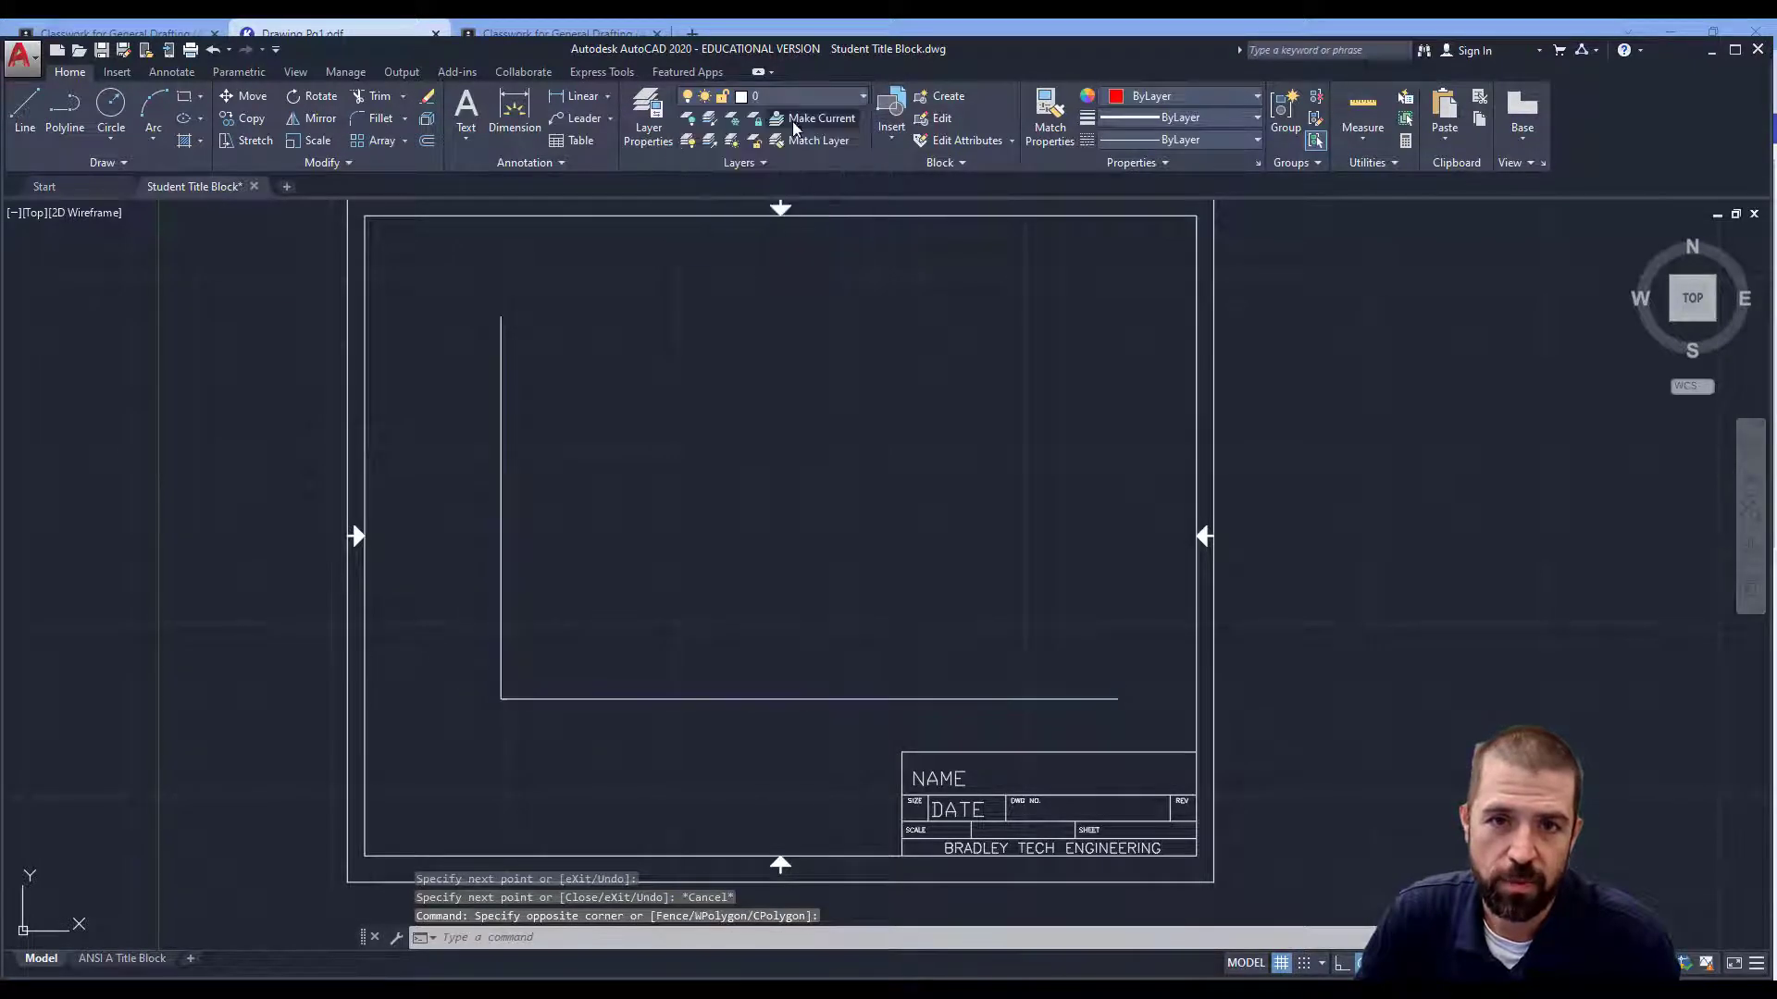
left_click(25, 109)
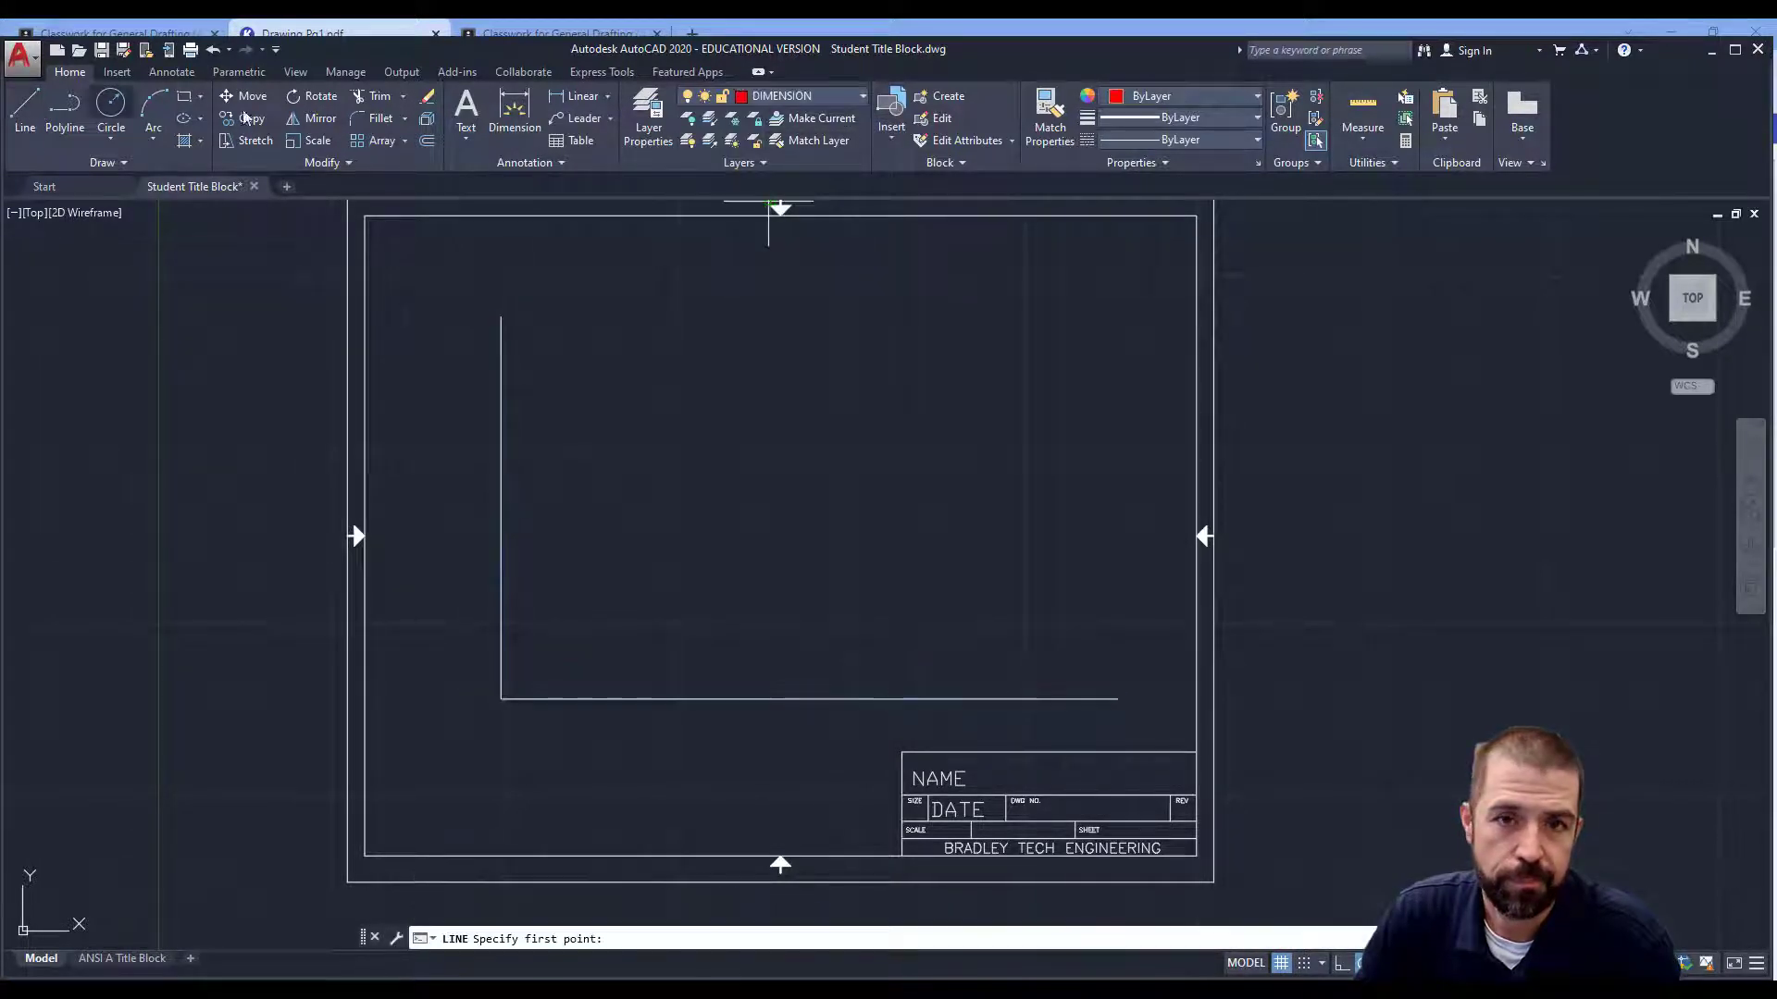
left_click(795, 96)
left_click(771, 119)
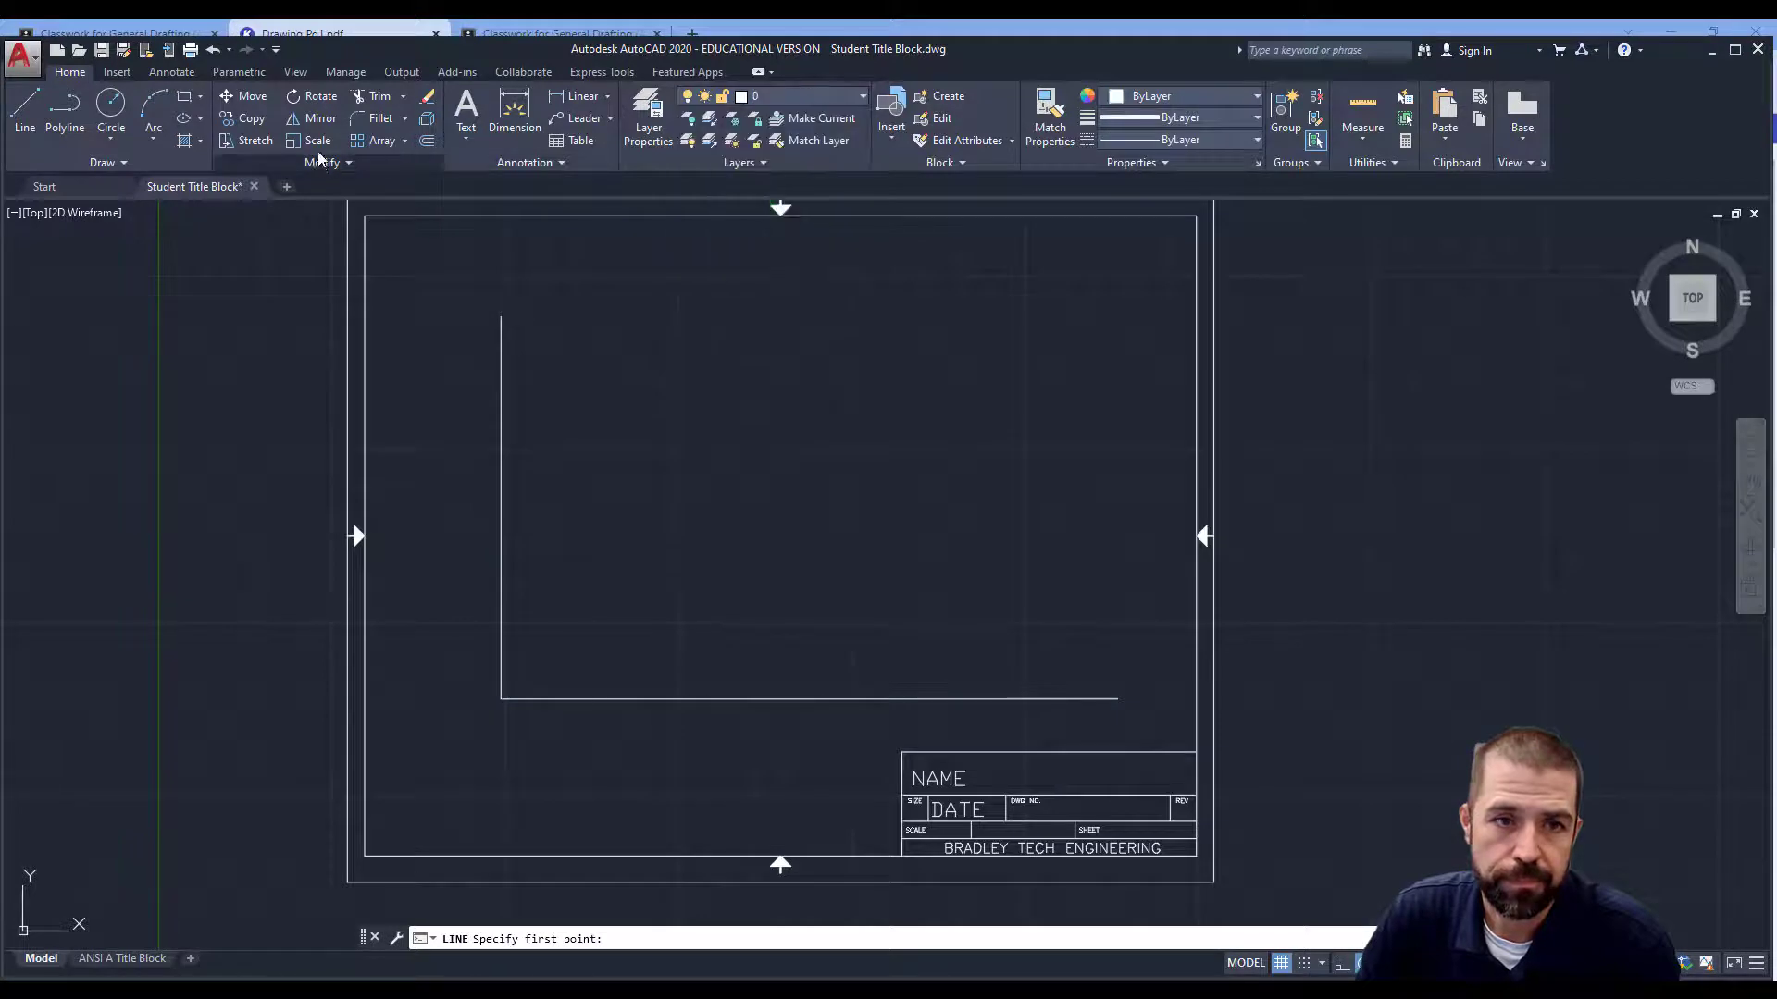
left_click(426, 141)
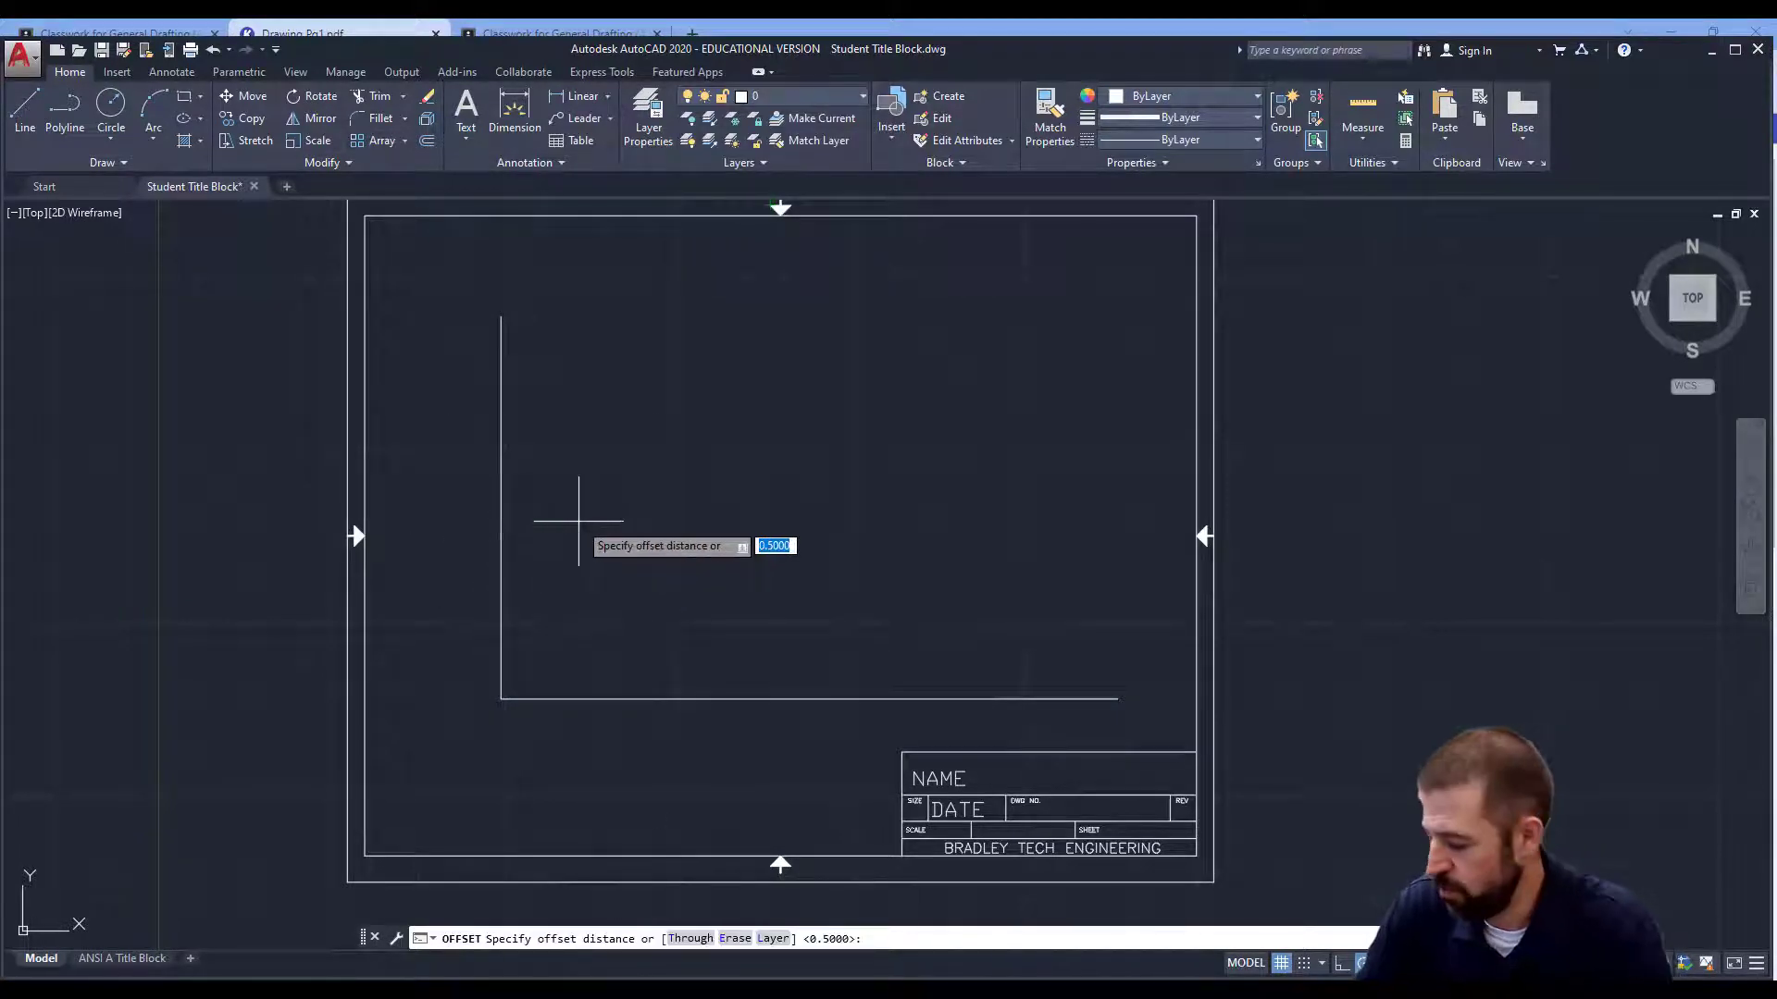
Offset the vertical line 5 units to the right.
type("5")
key("Return")
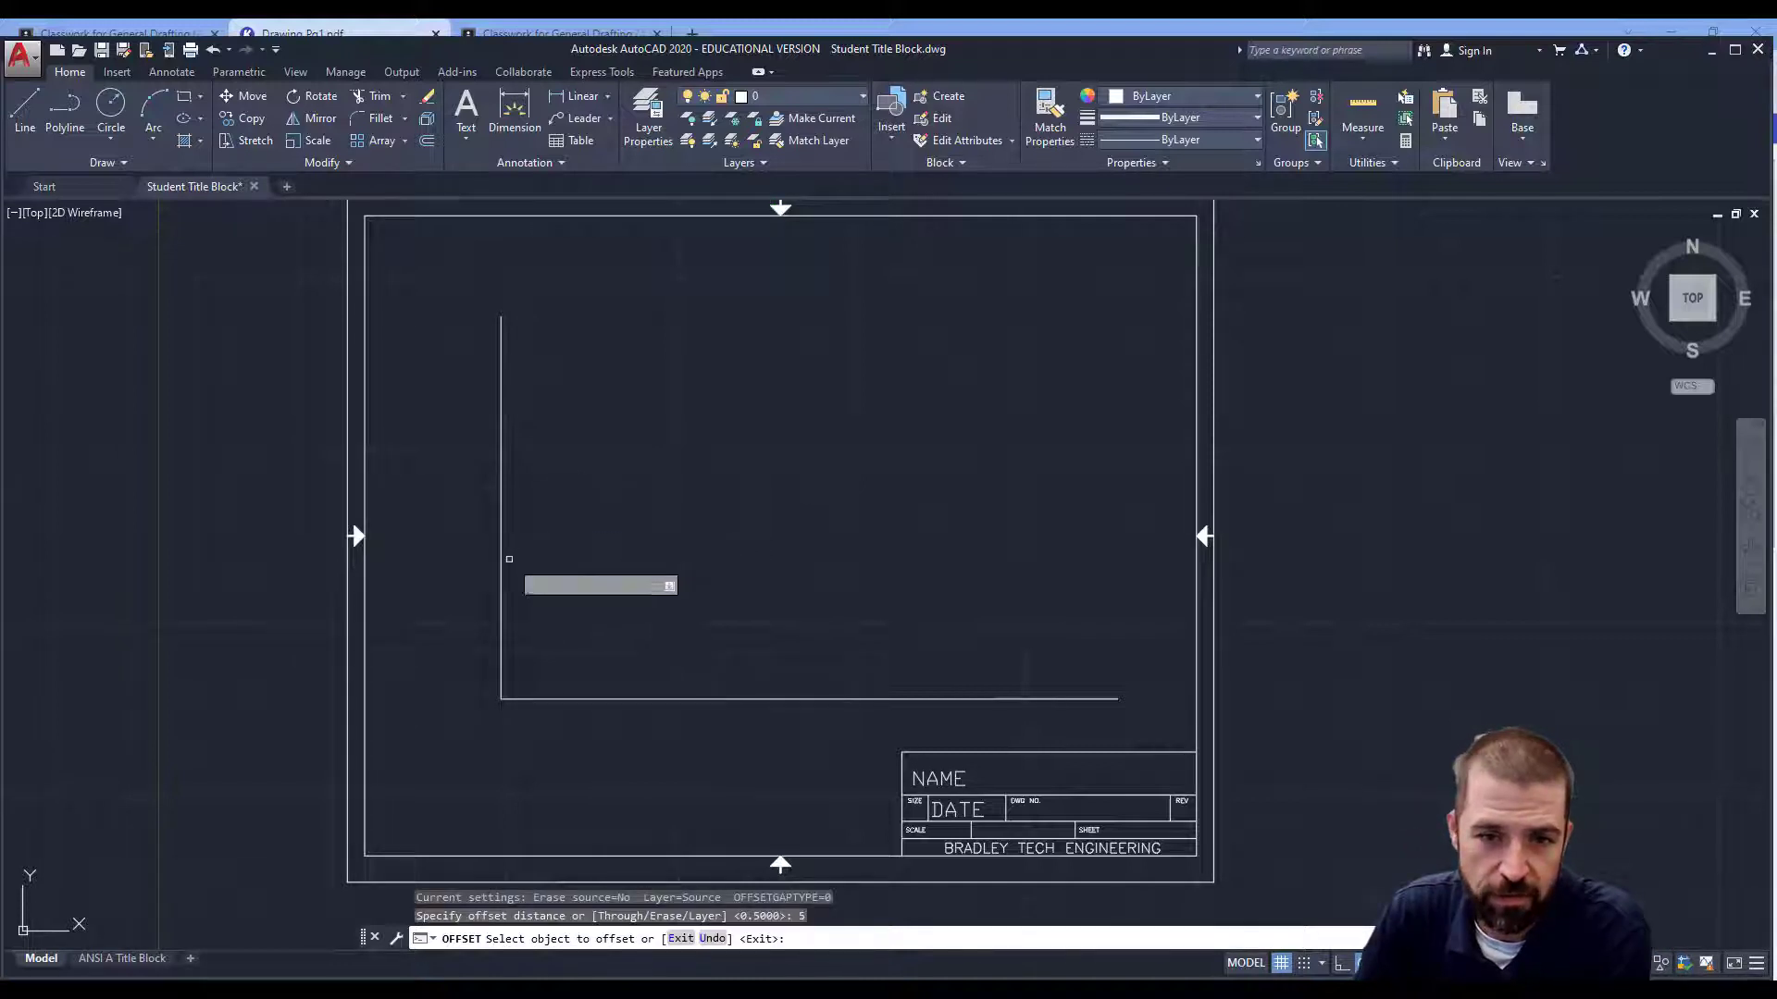
left_click(501, 551)
left_click(809, 560)
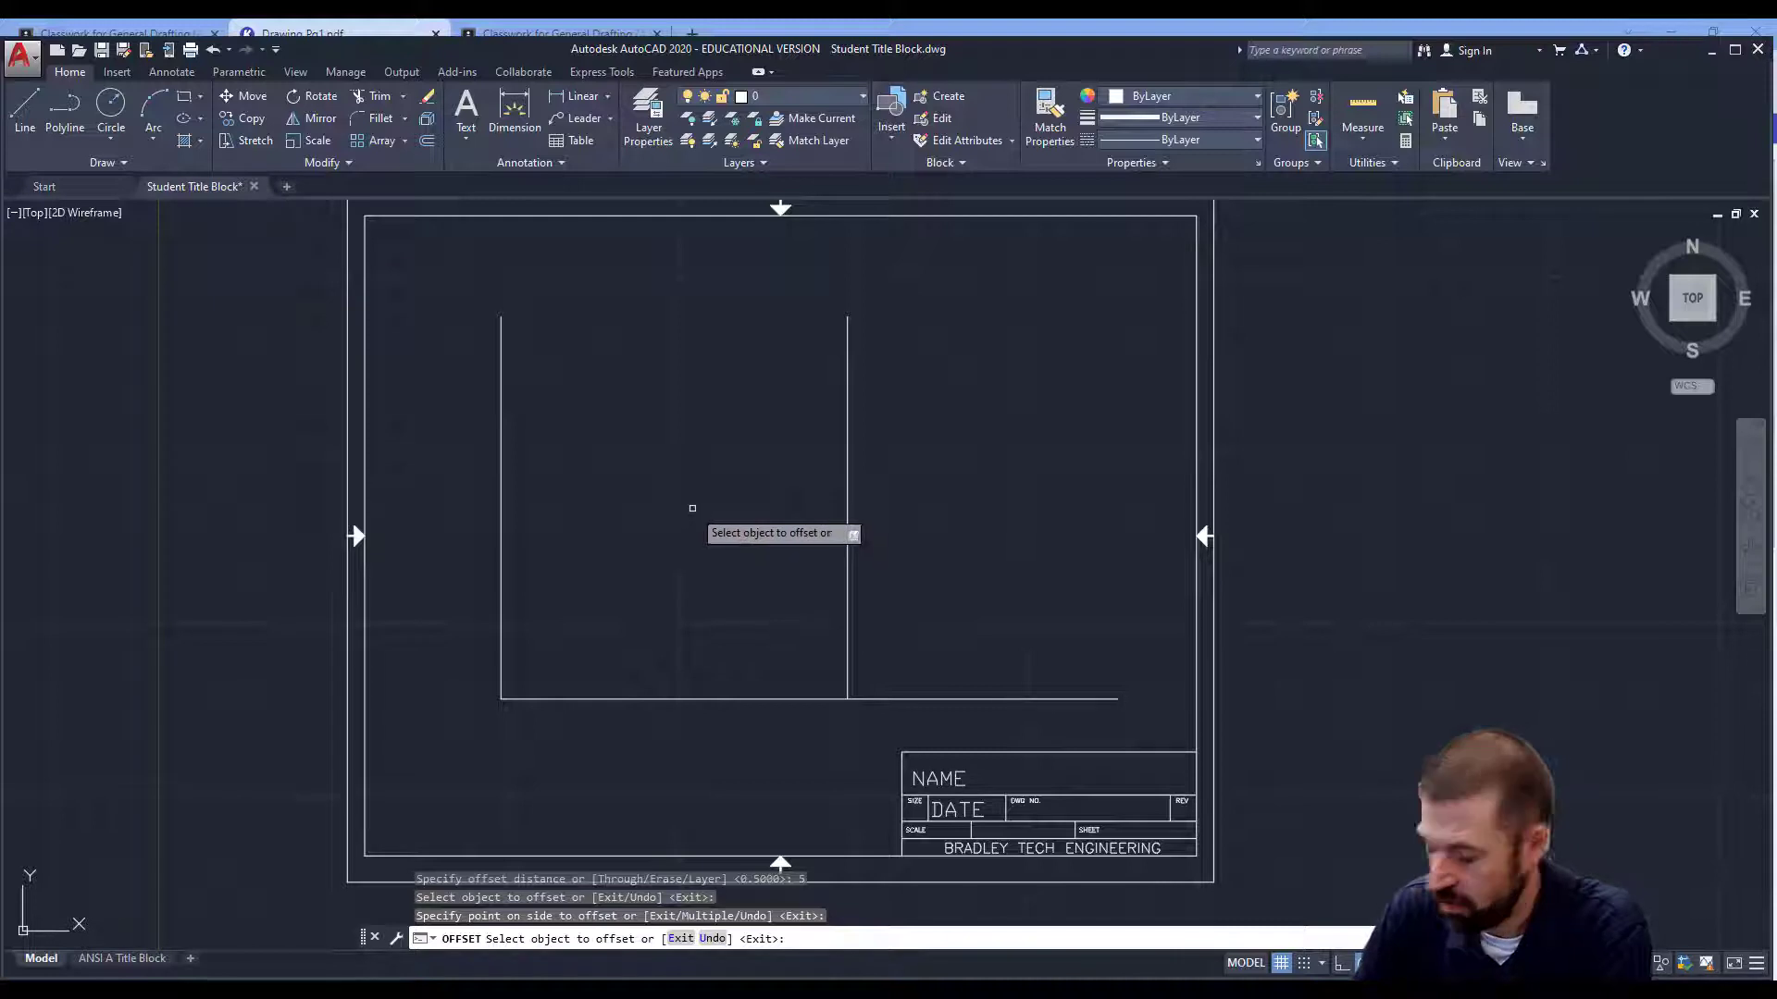
Offset the base line 2.5 units upward.
type("2.5")
key("Return")
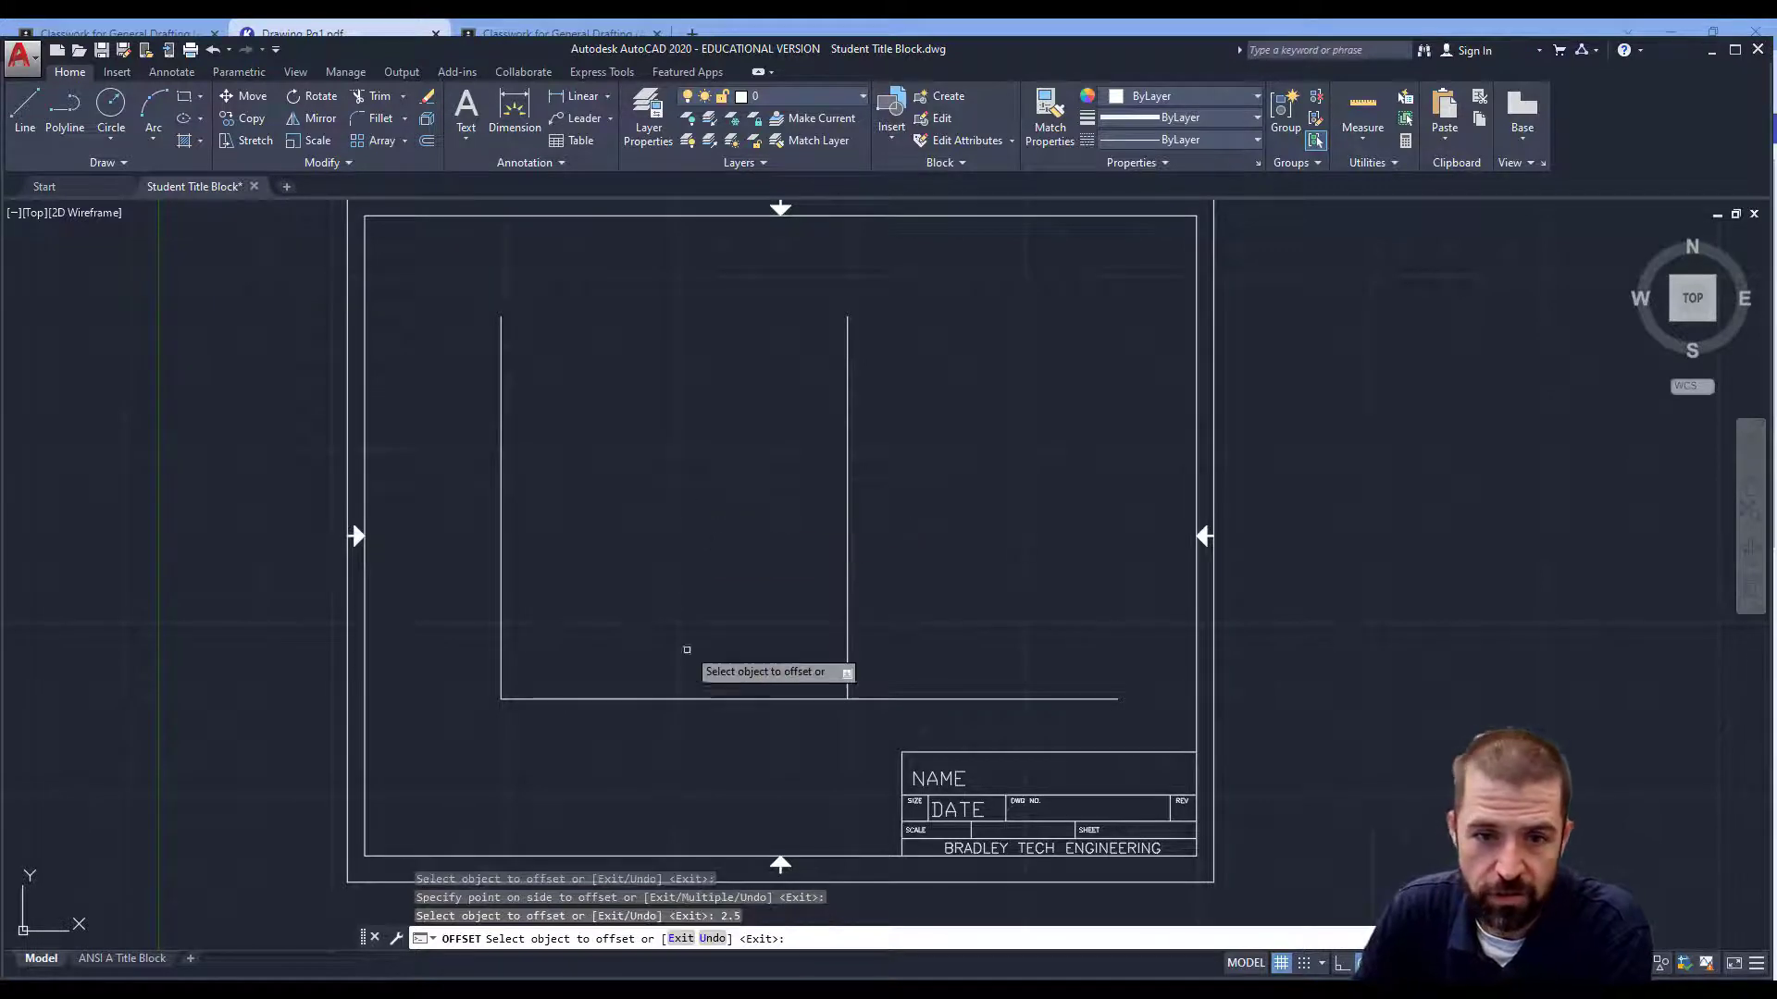
left_click(695, 700)
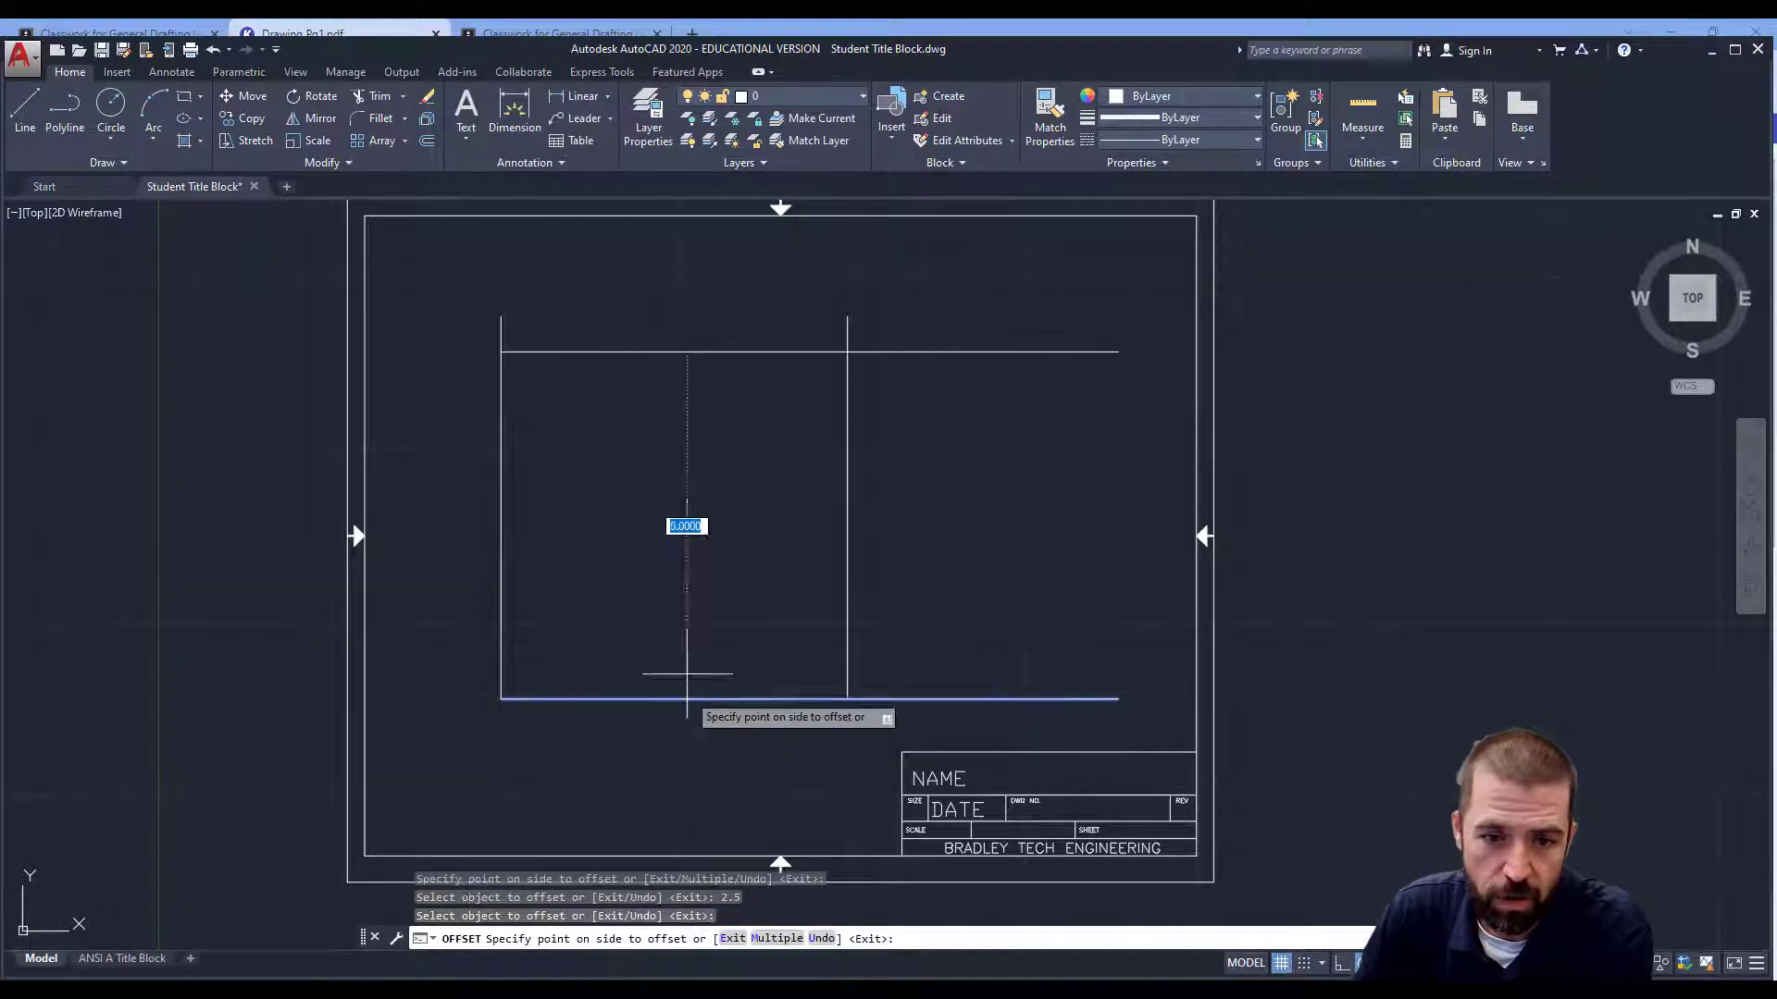
left_click(427, 140)
type("2.5")
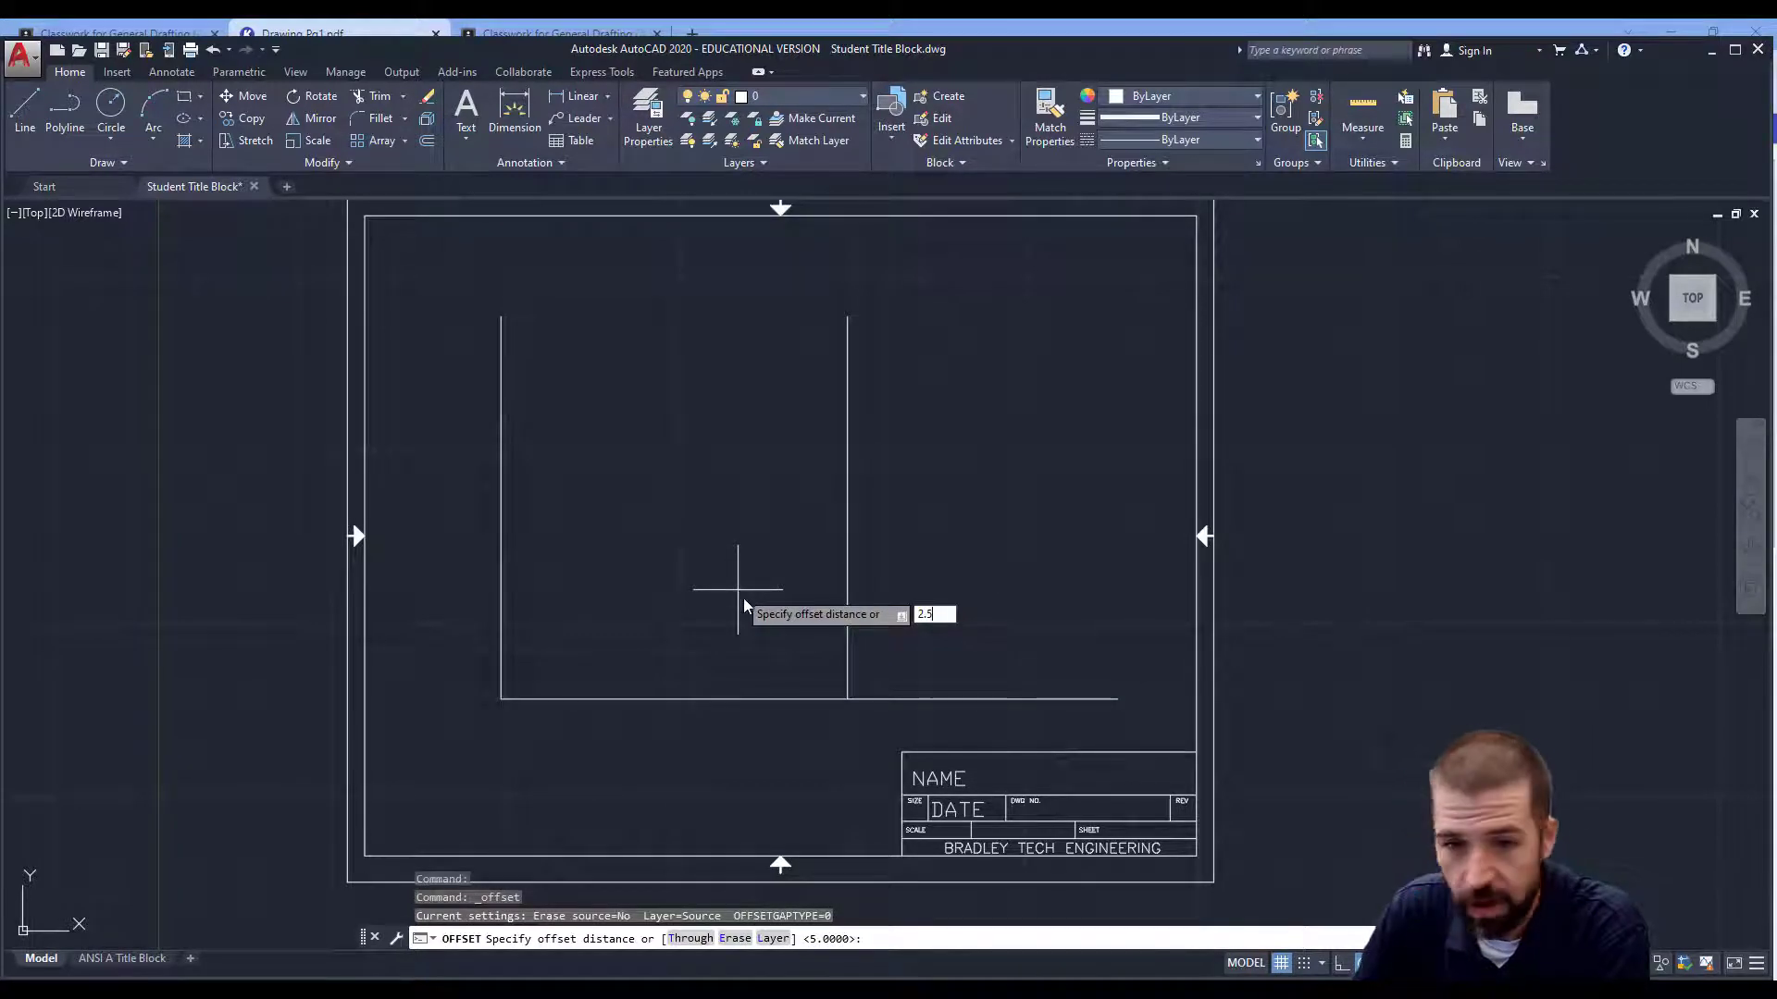
key("Return")
left_click(715, 698)
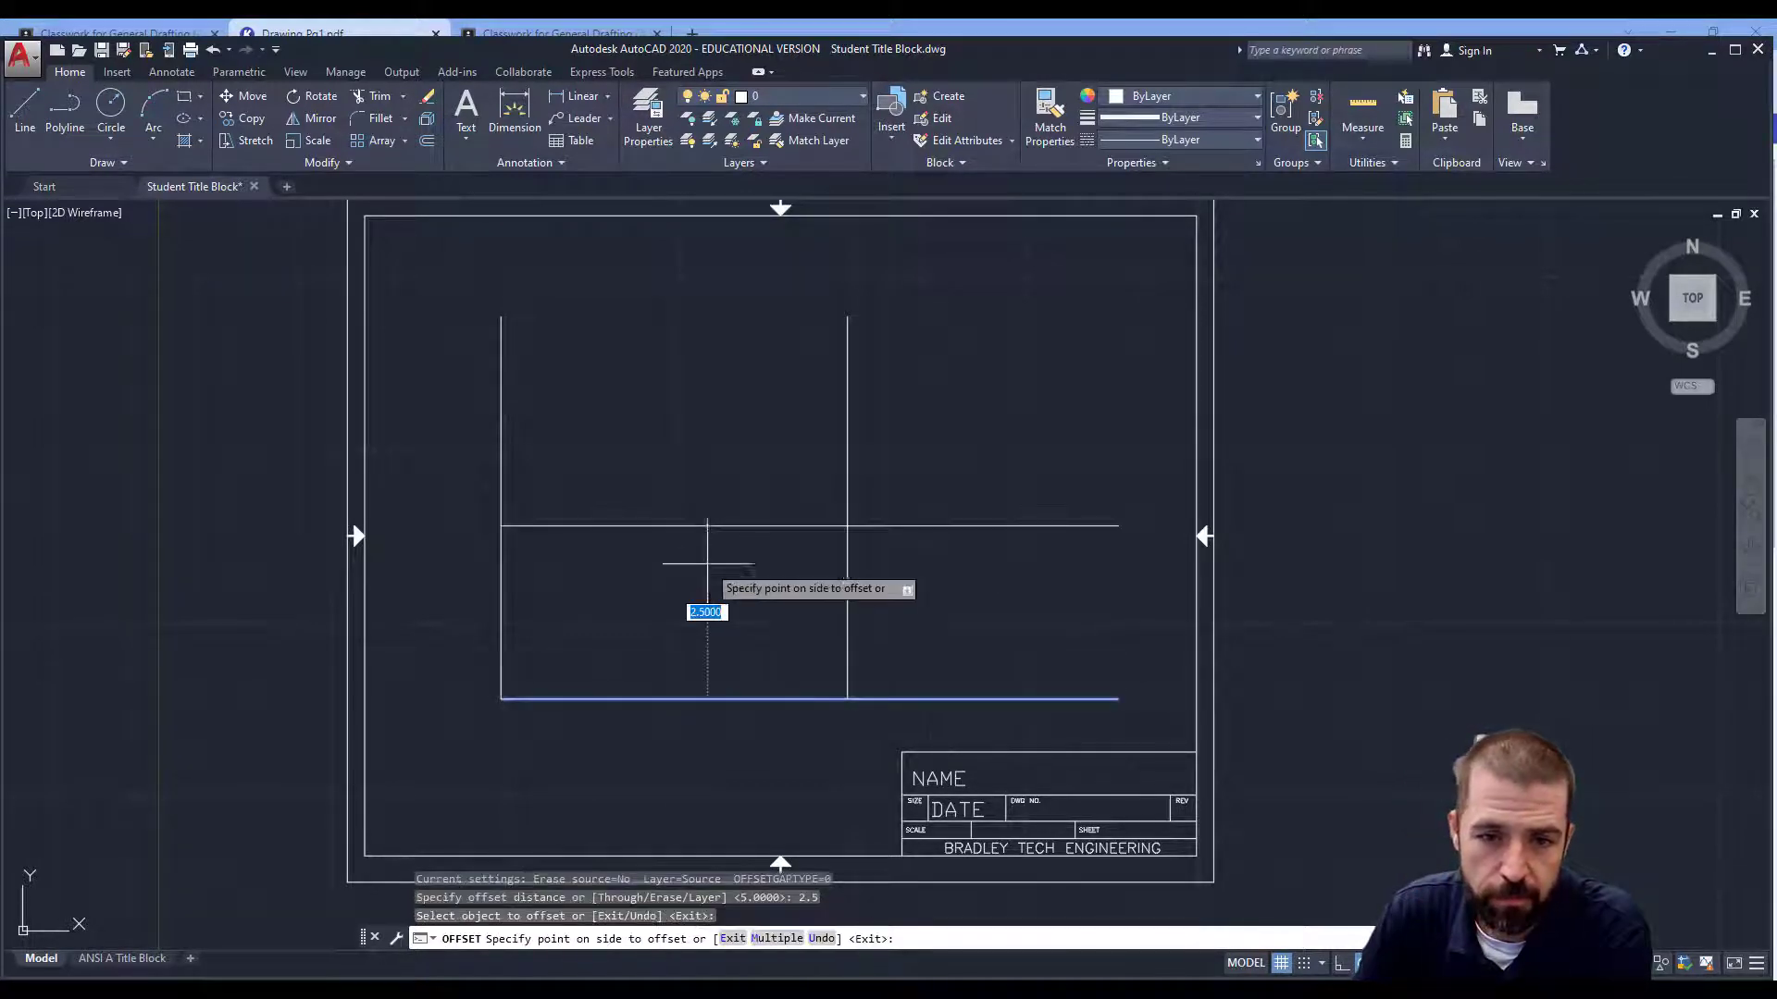
left_click(718, 511)
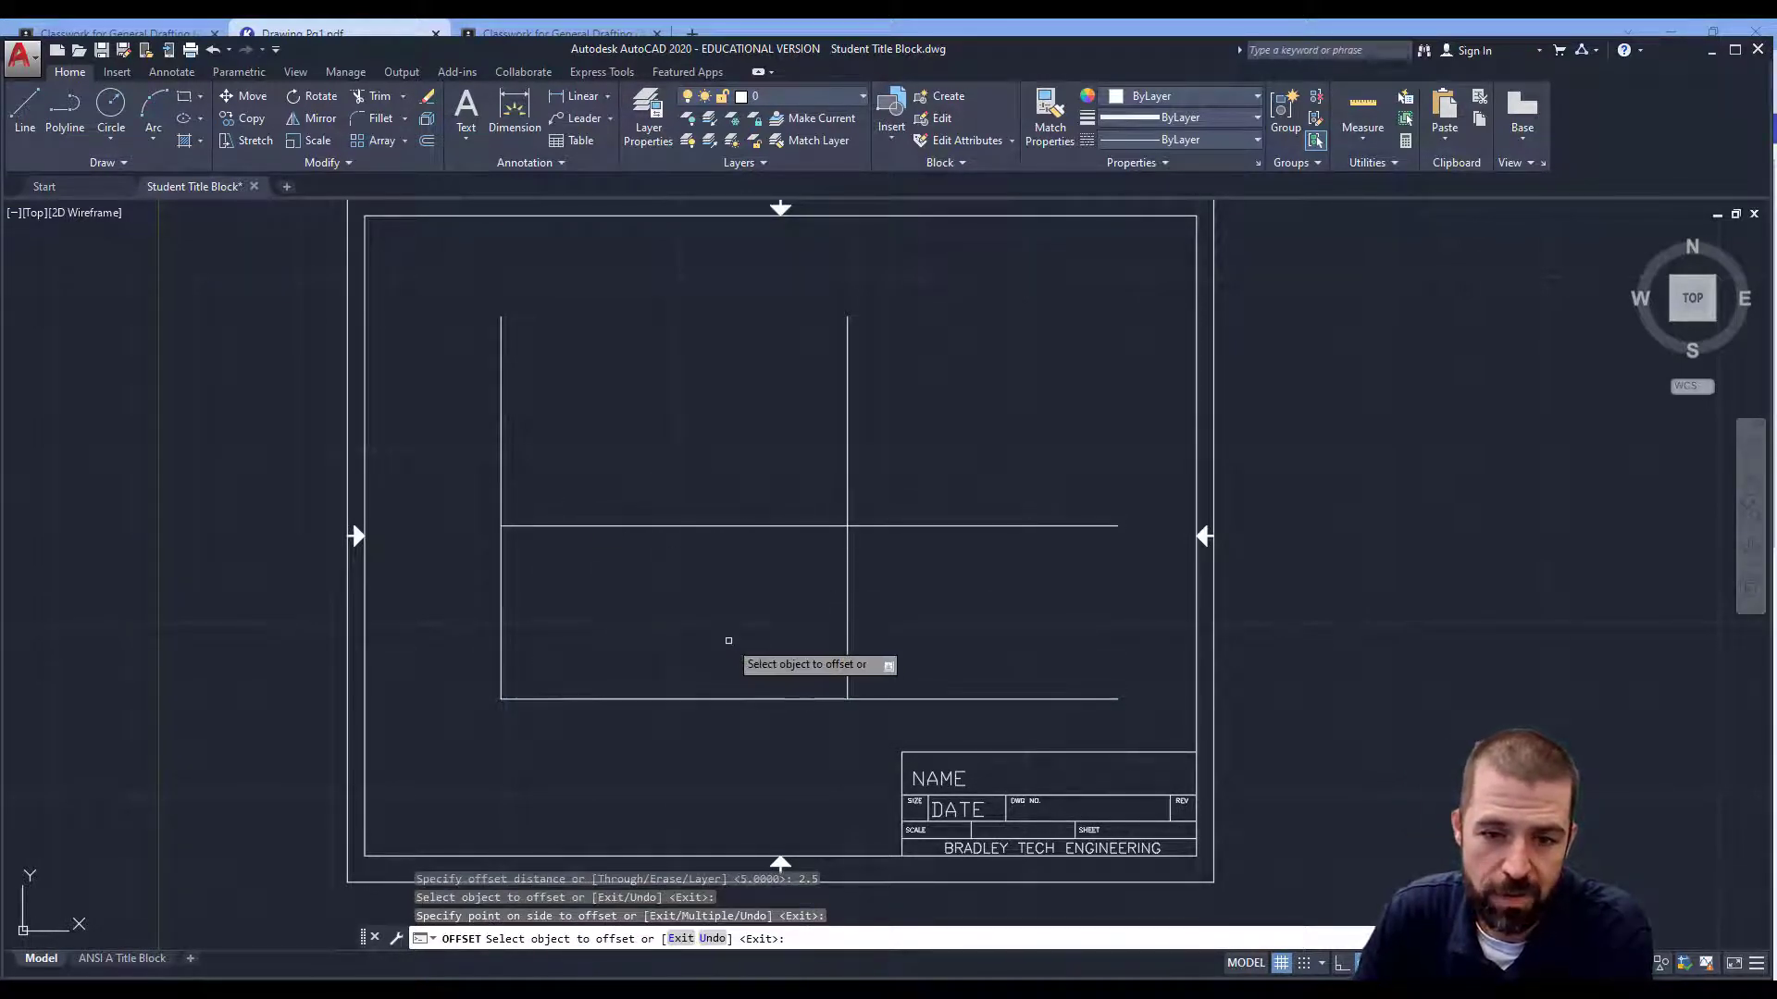
key("Return")
Offset the new horizontal line up 1 and the right vertical line right 1.
left_click(426, 141)
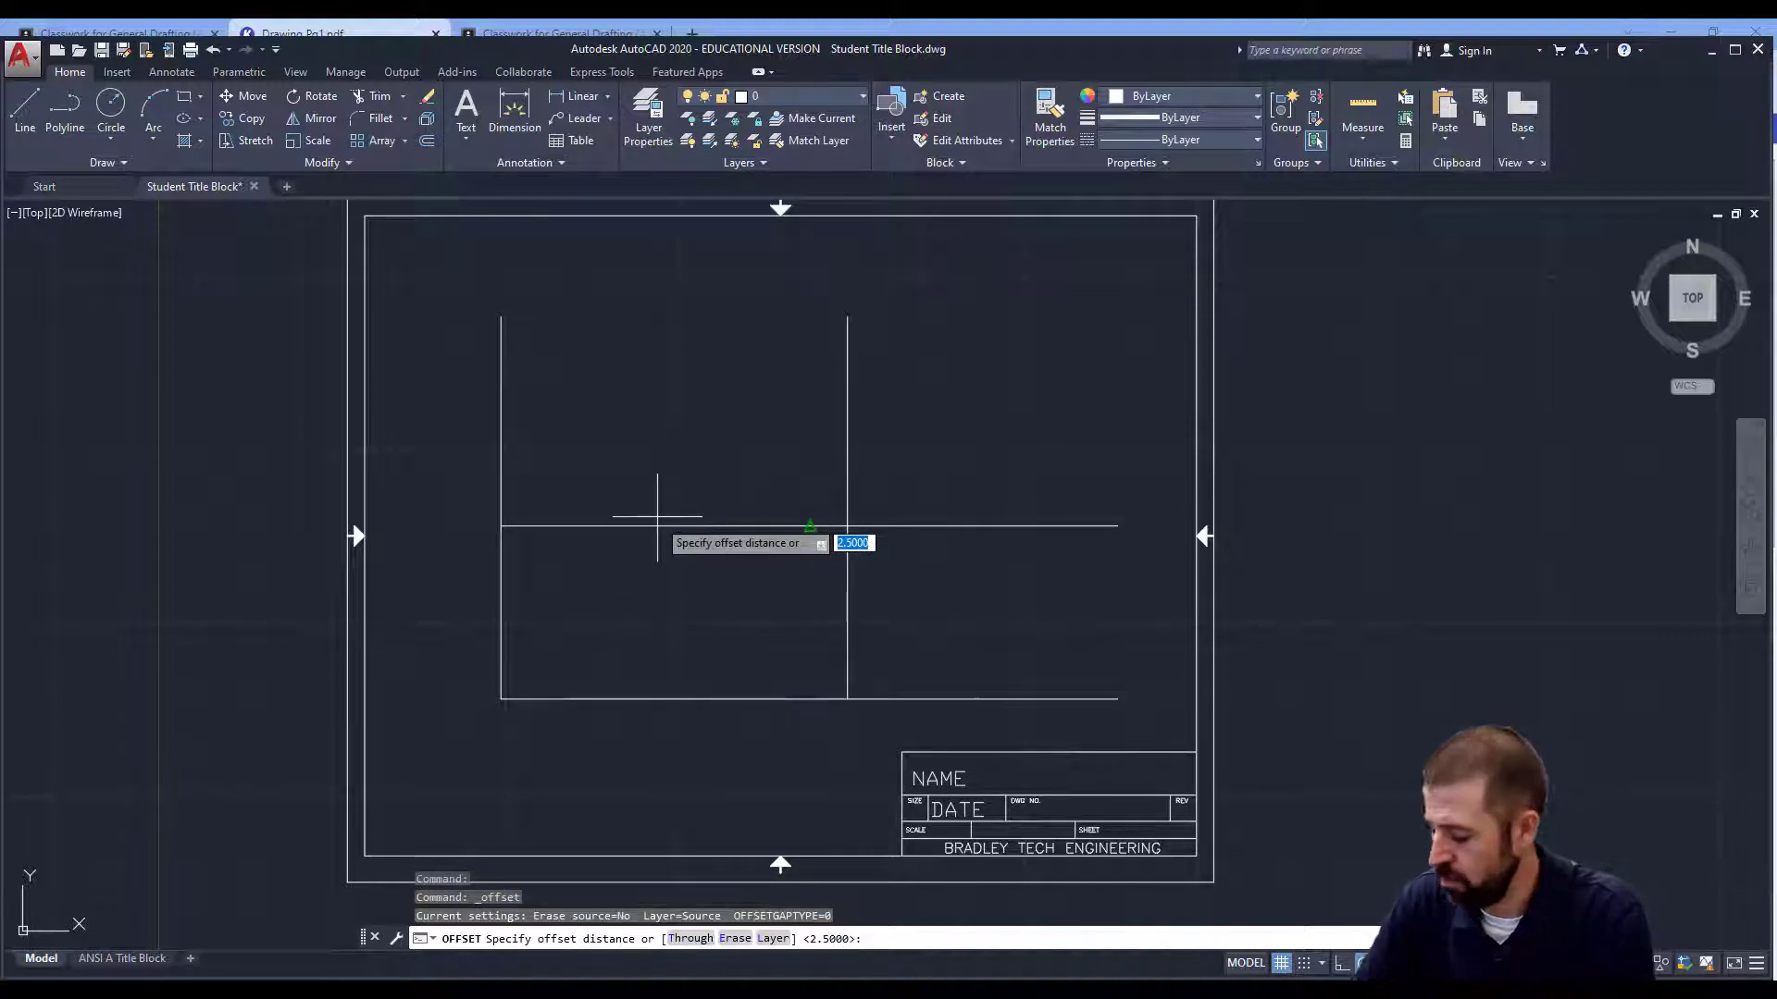
type("1")
key("Return")
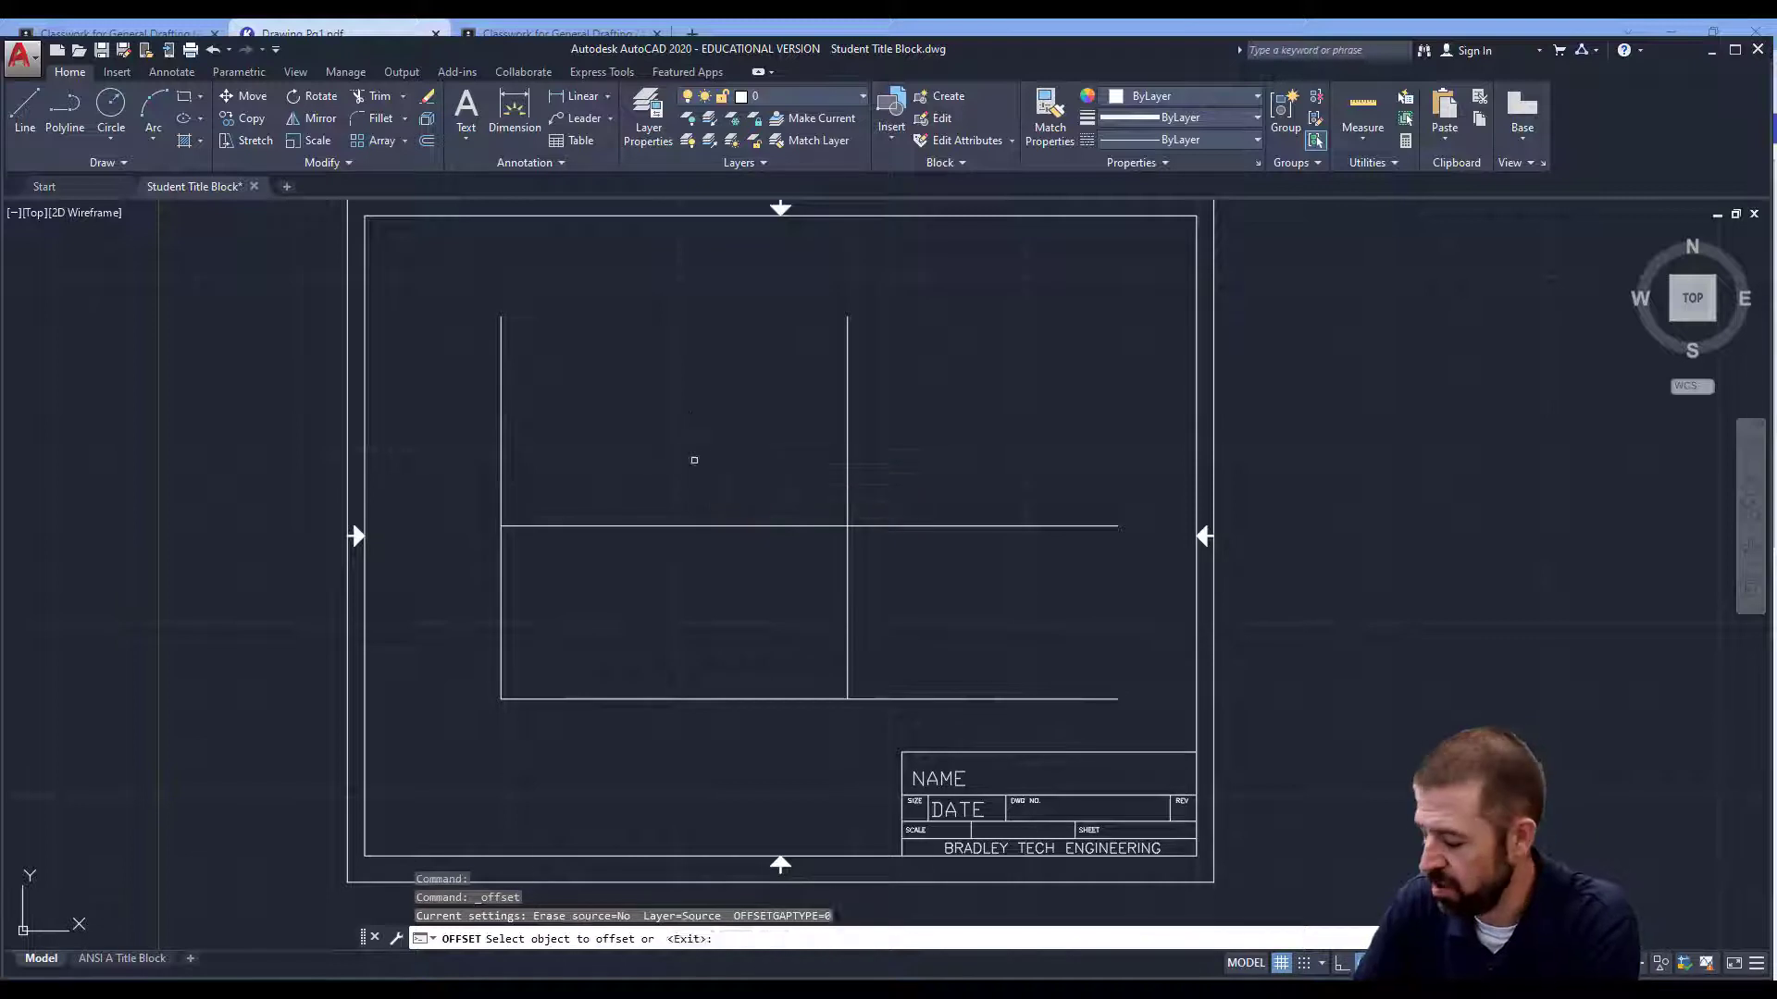
left_click(813, 526)
left_click(797, 459)
left_click(847, 549)
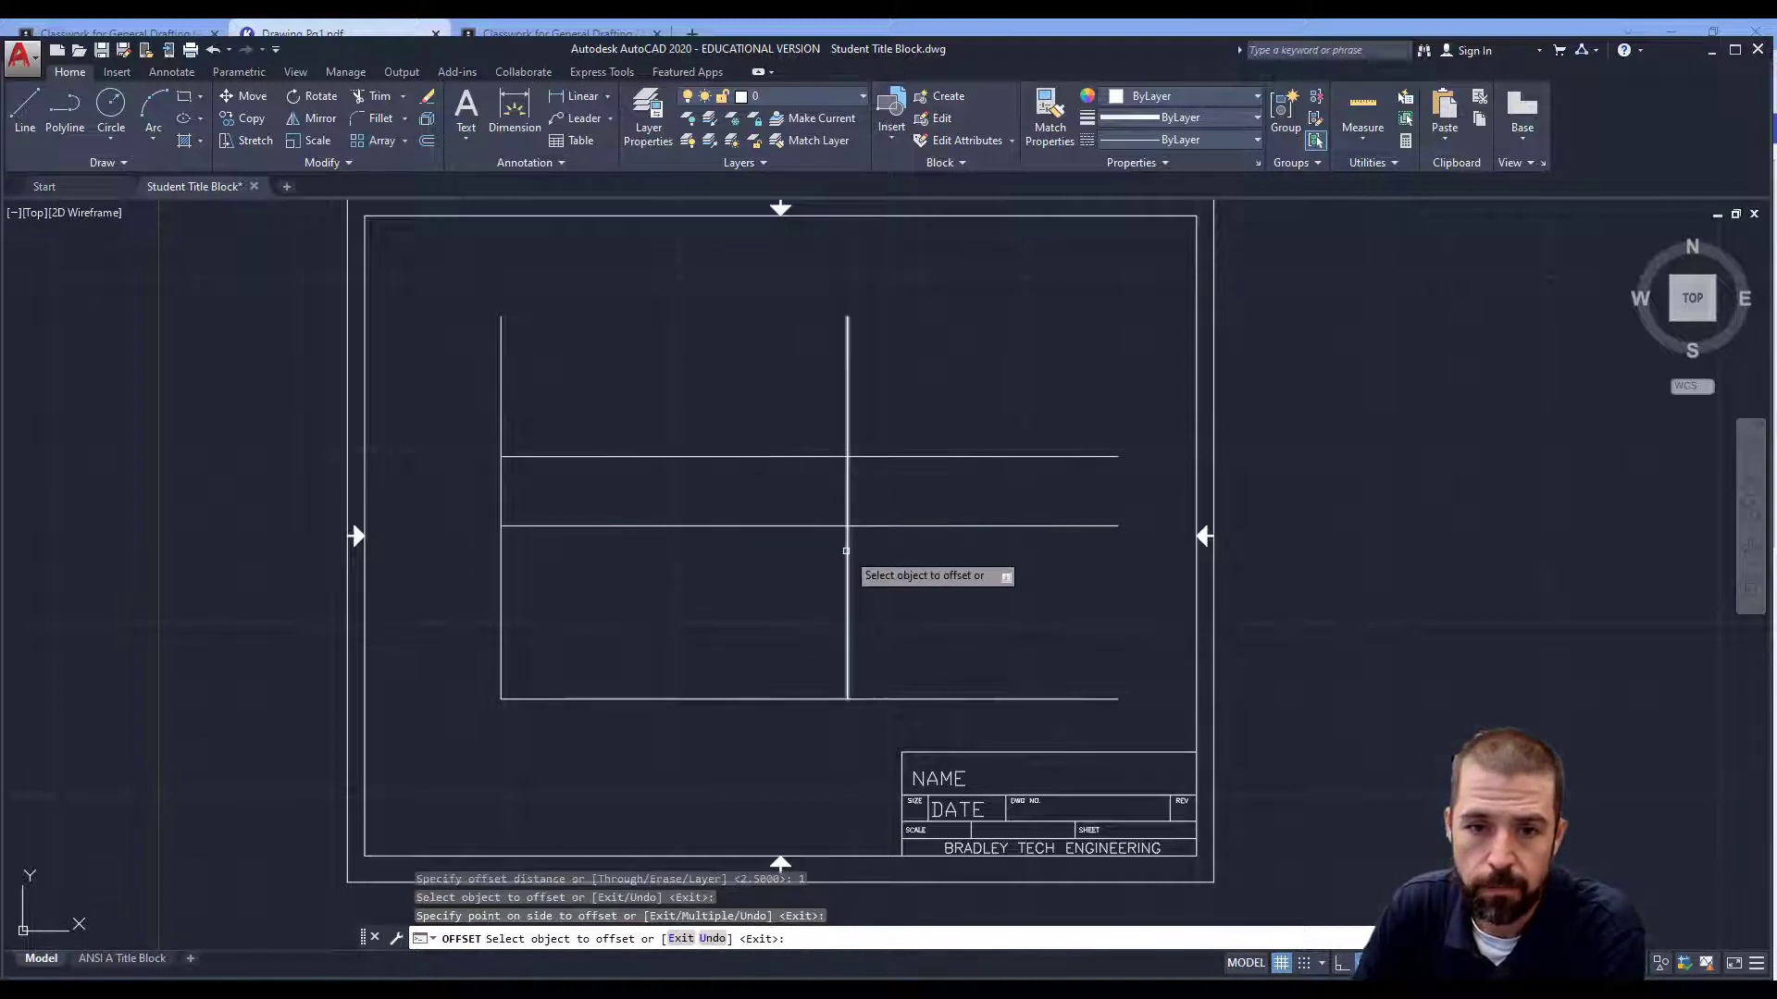
left_click(926, 570)
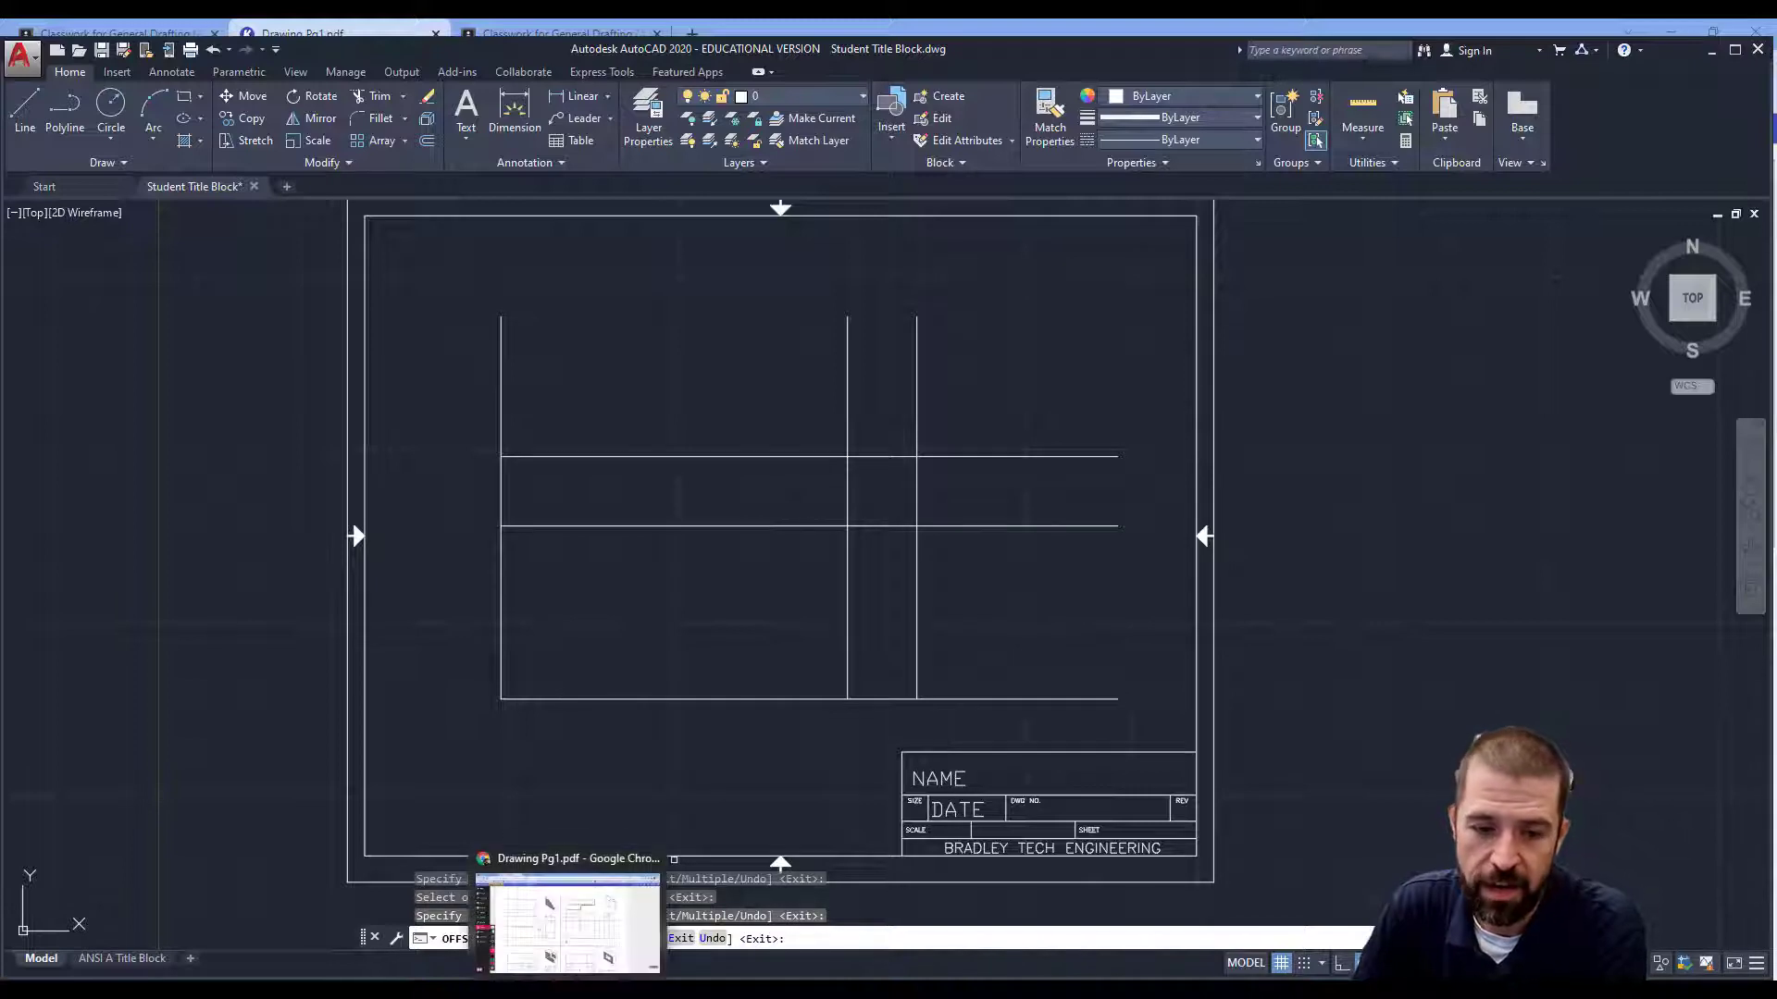
left_click(567, 989)
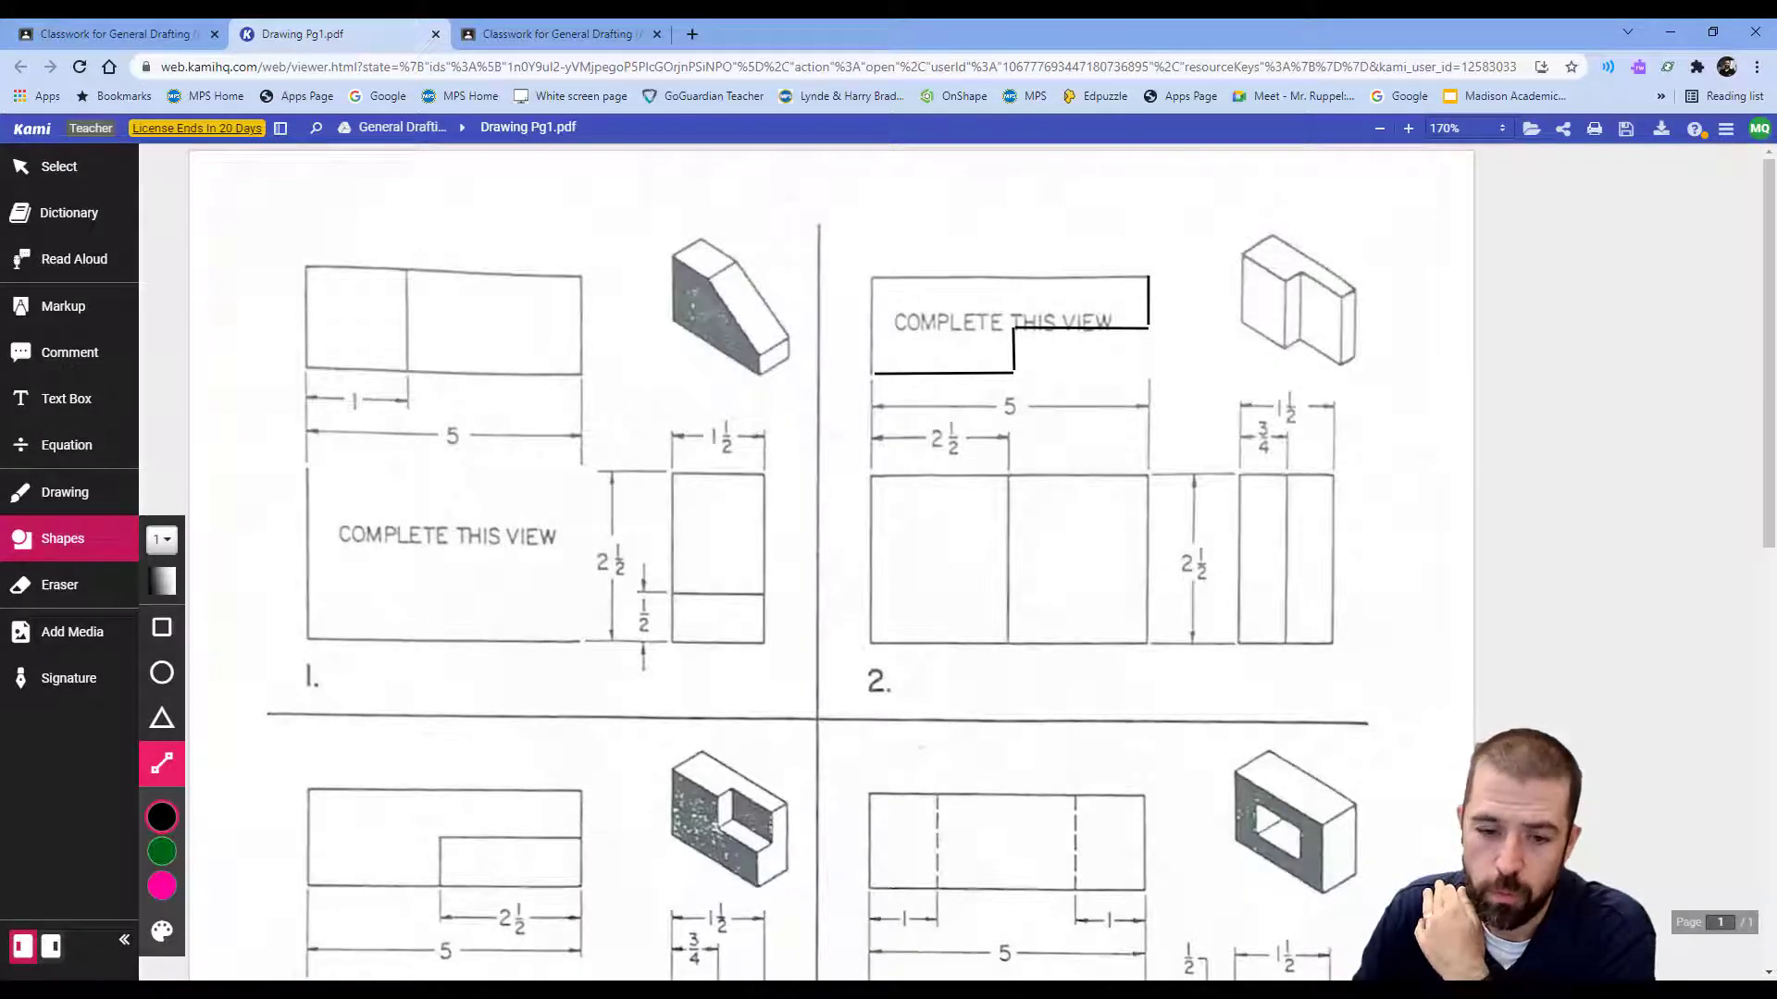
left_click(720, 990)
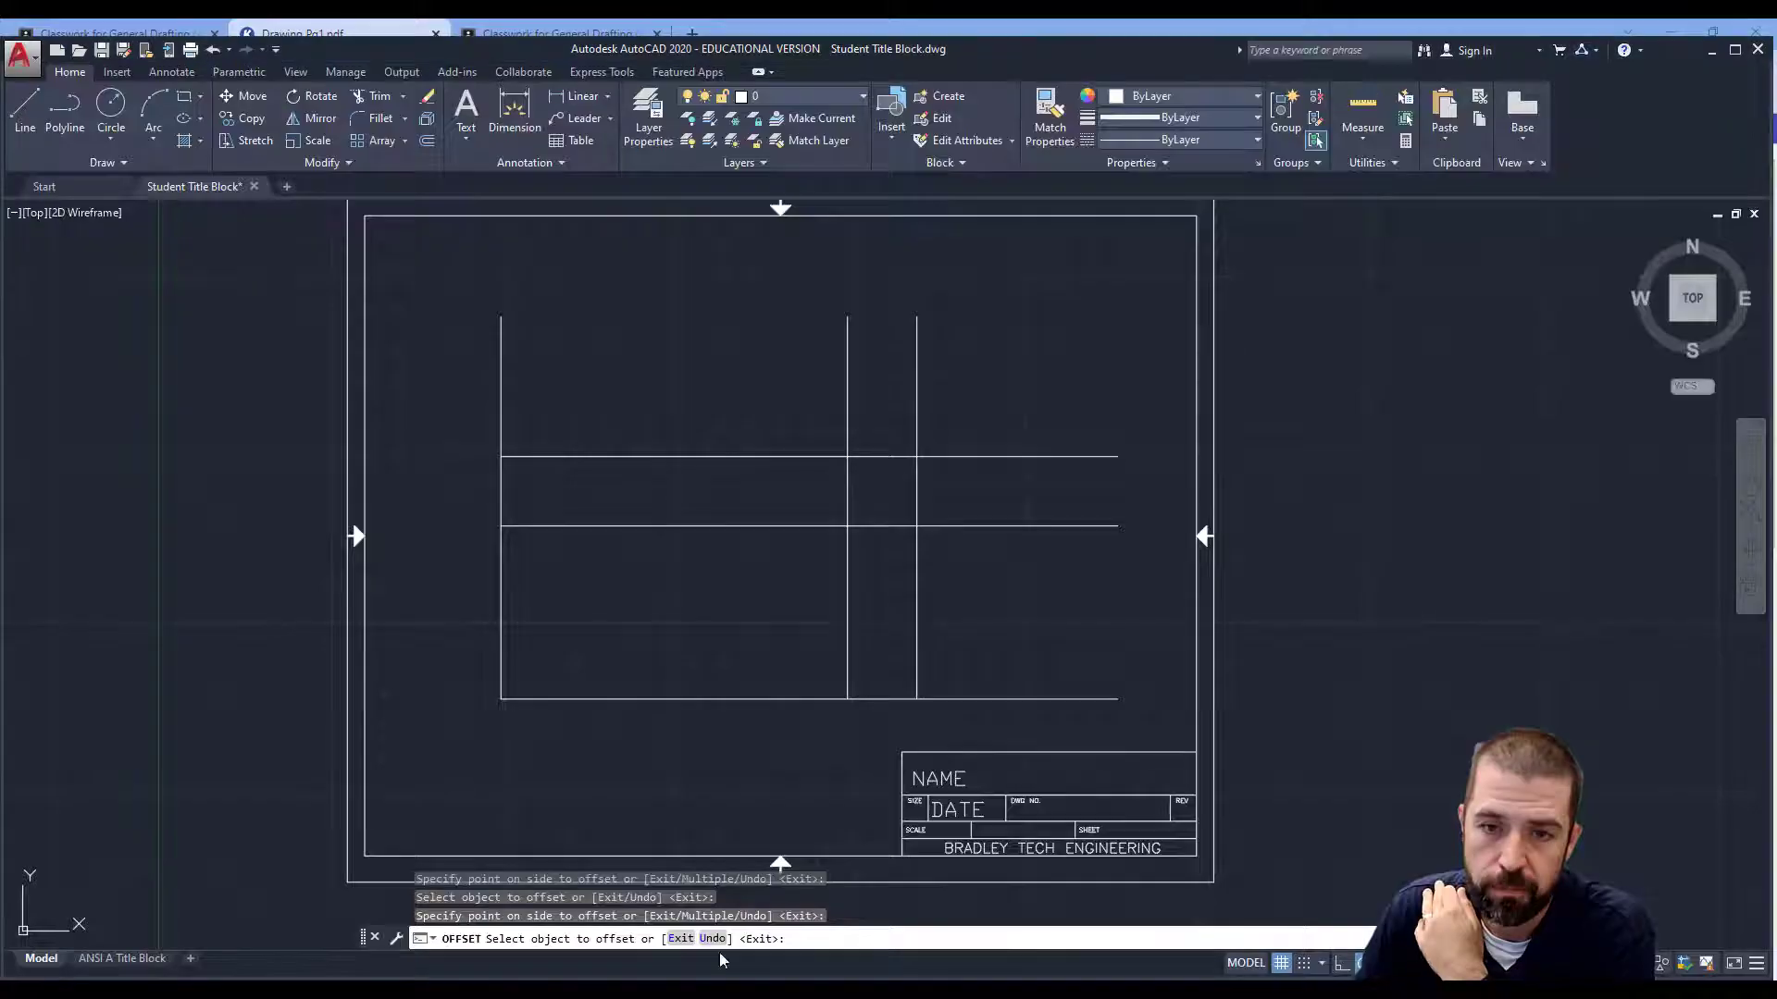
left_click(427, 142)
Offset a horizontal line upward and a vertical line rightward by 1.5.
type("1.5")
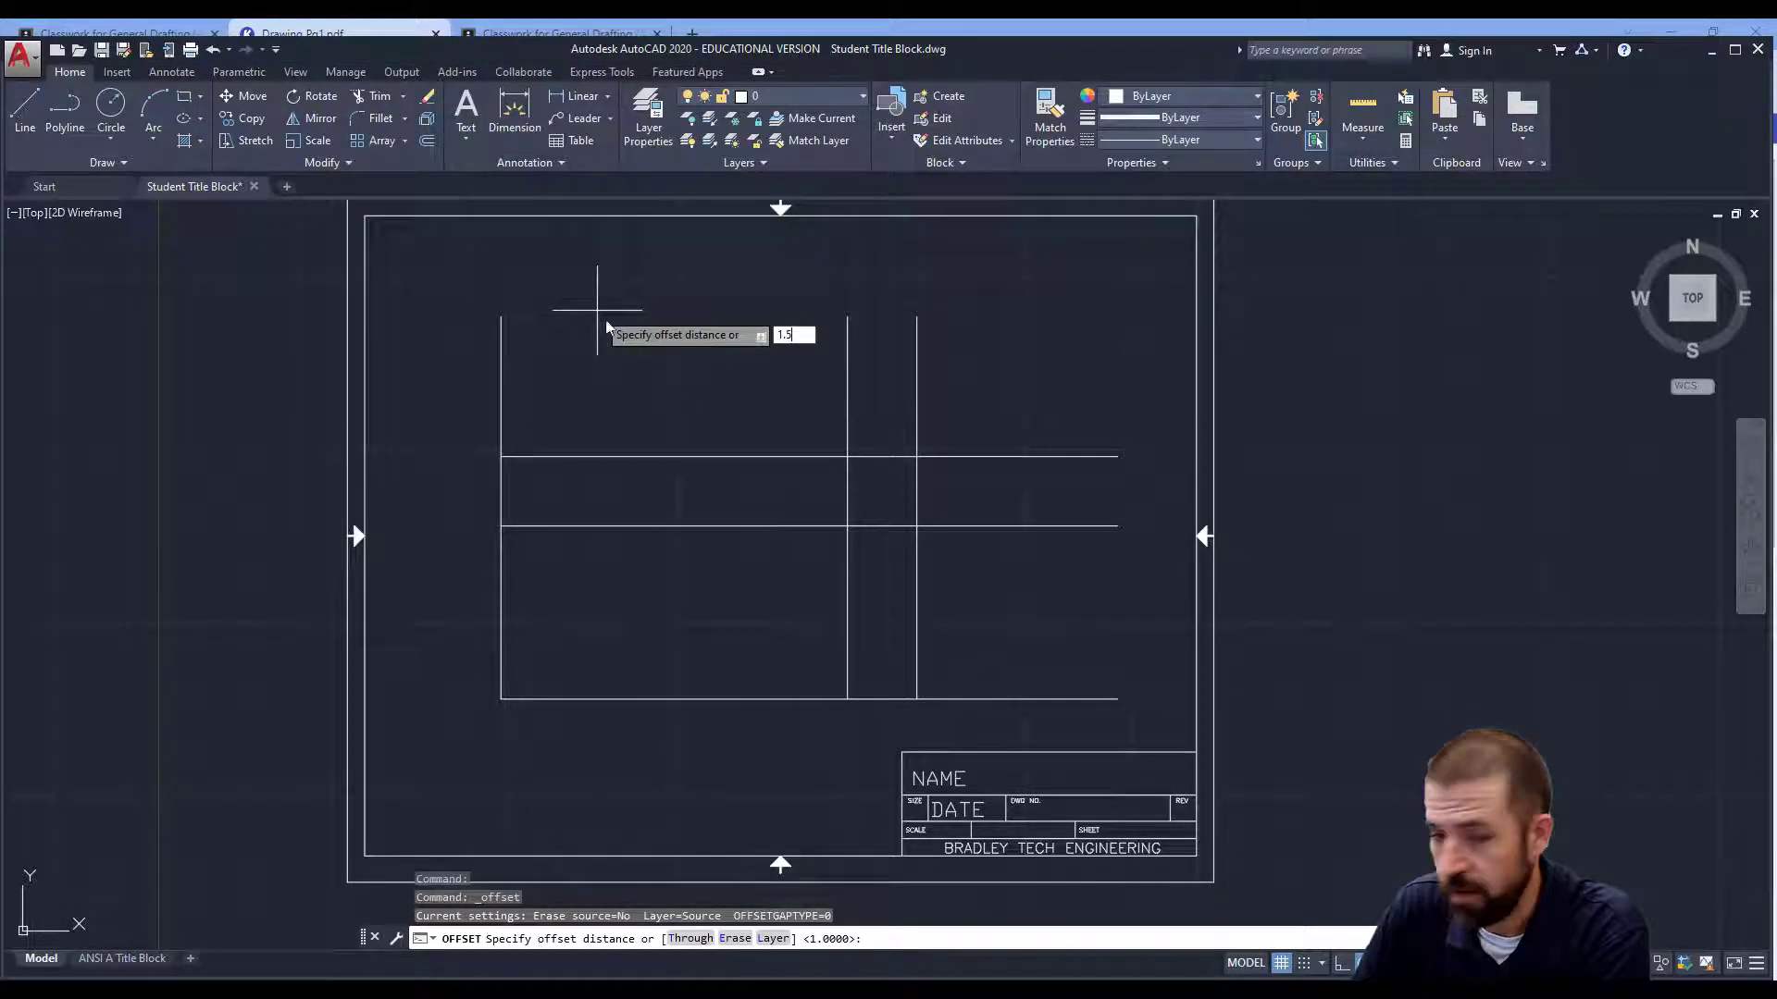
key("Return")
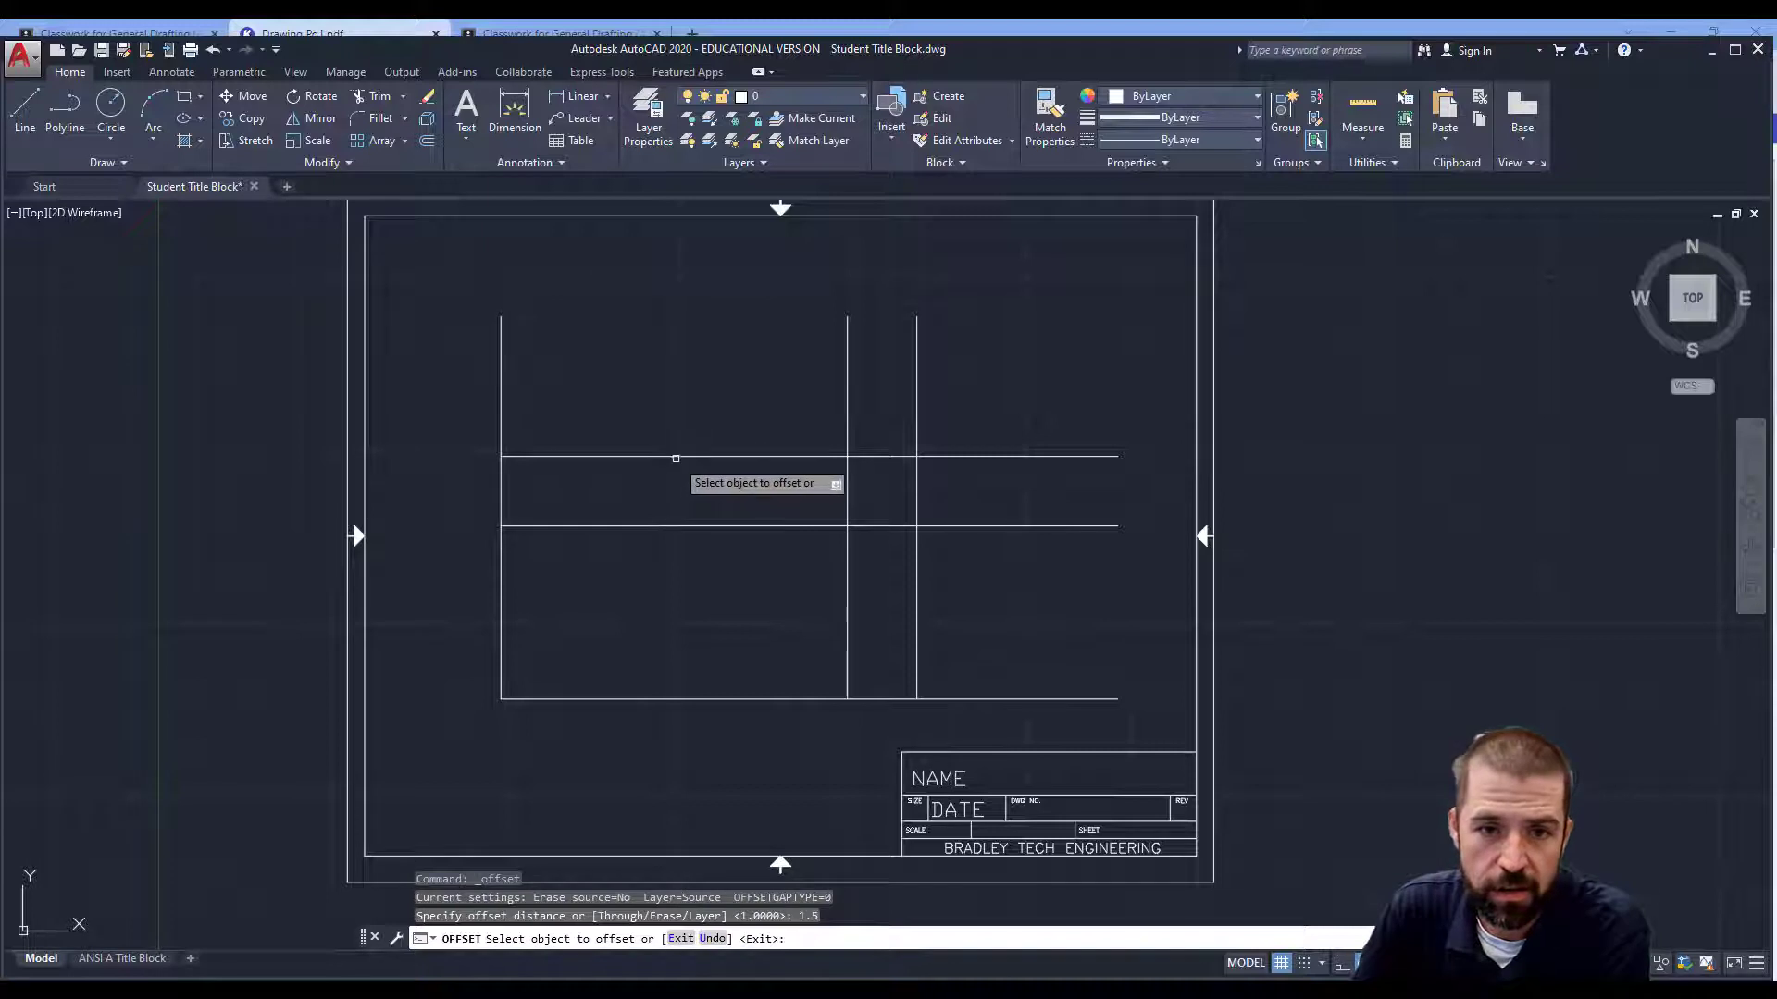
left_click(681, 456)
left_click(685, 354)
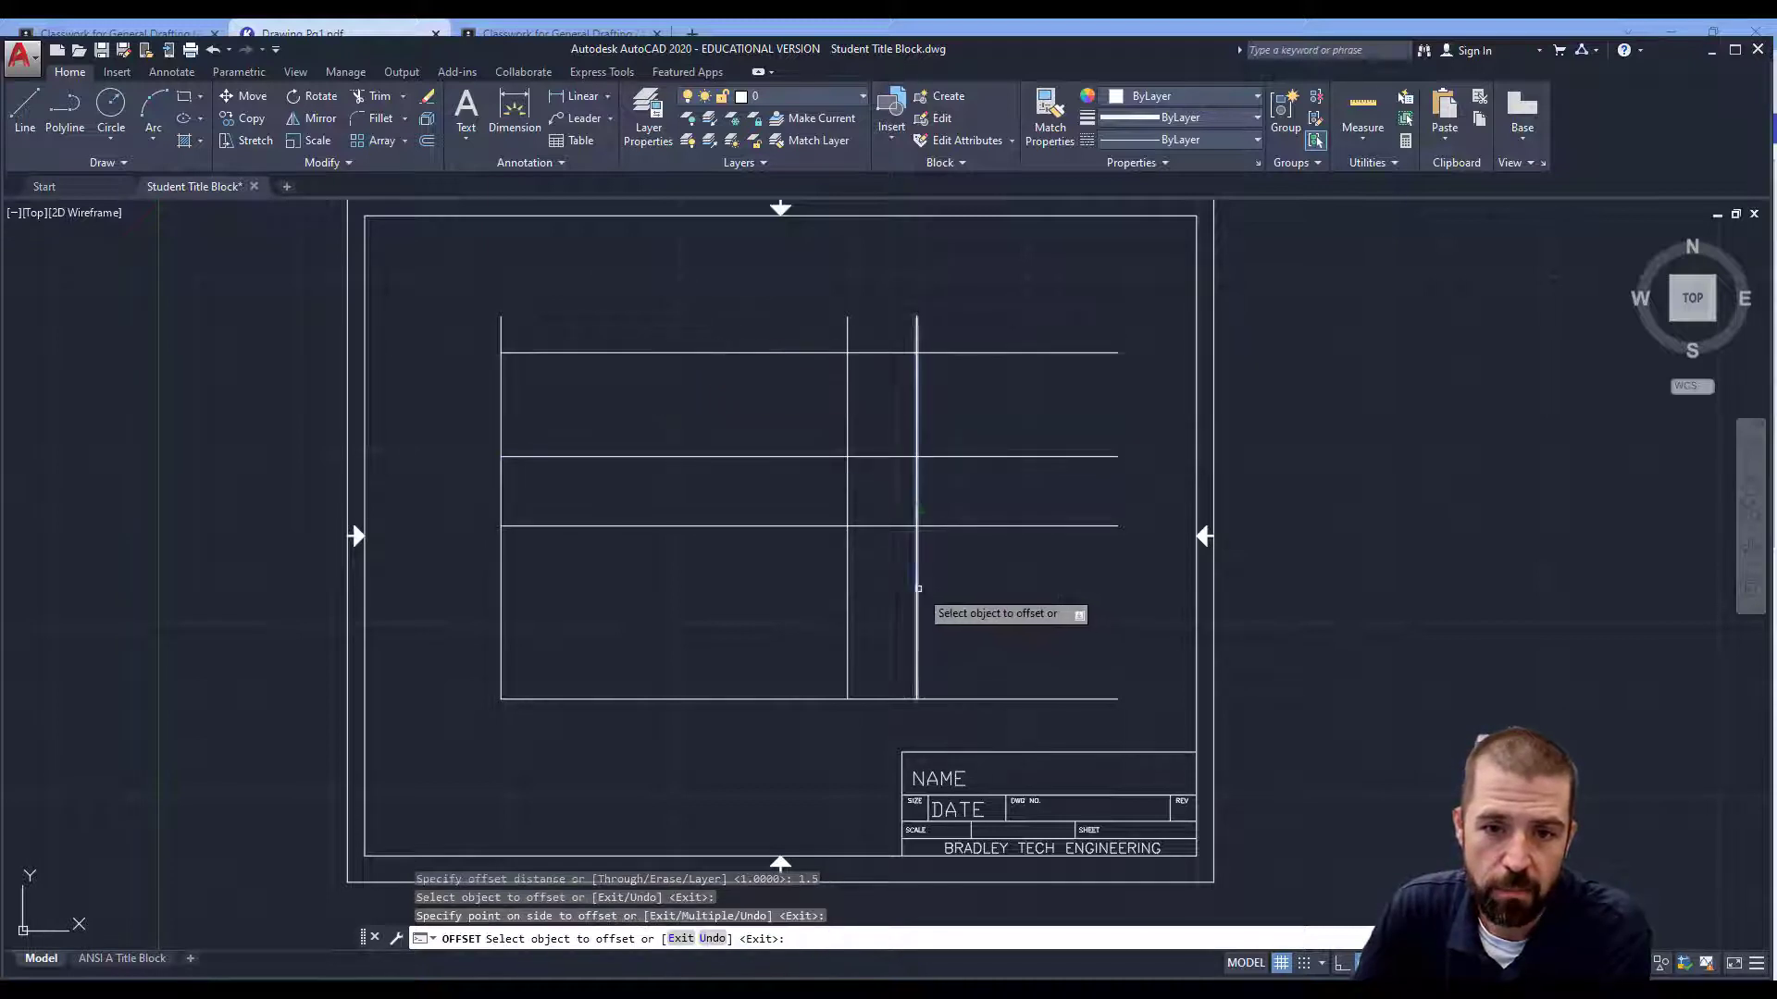
left_click(916, 603)
left_click(997, 596)
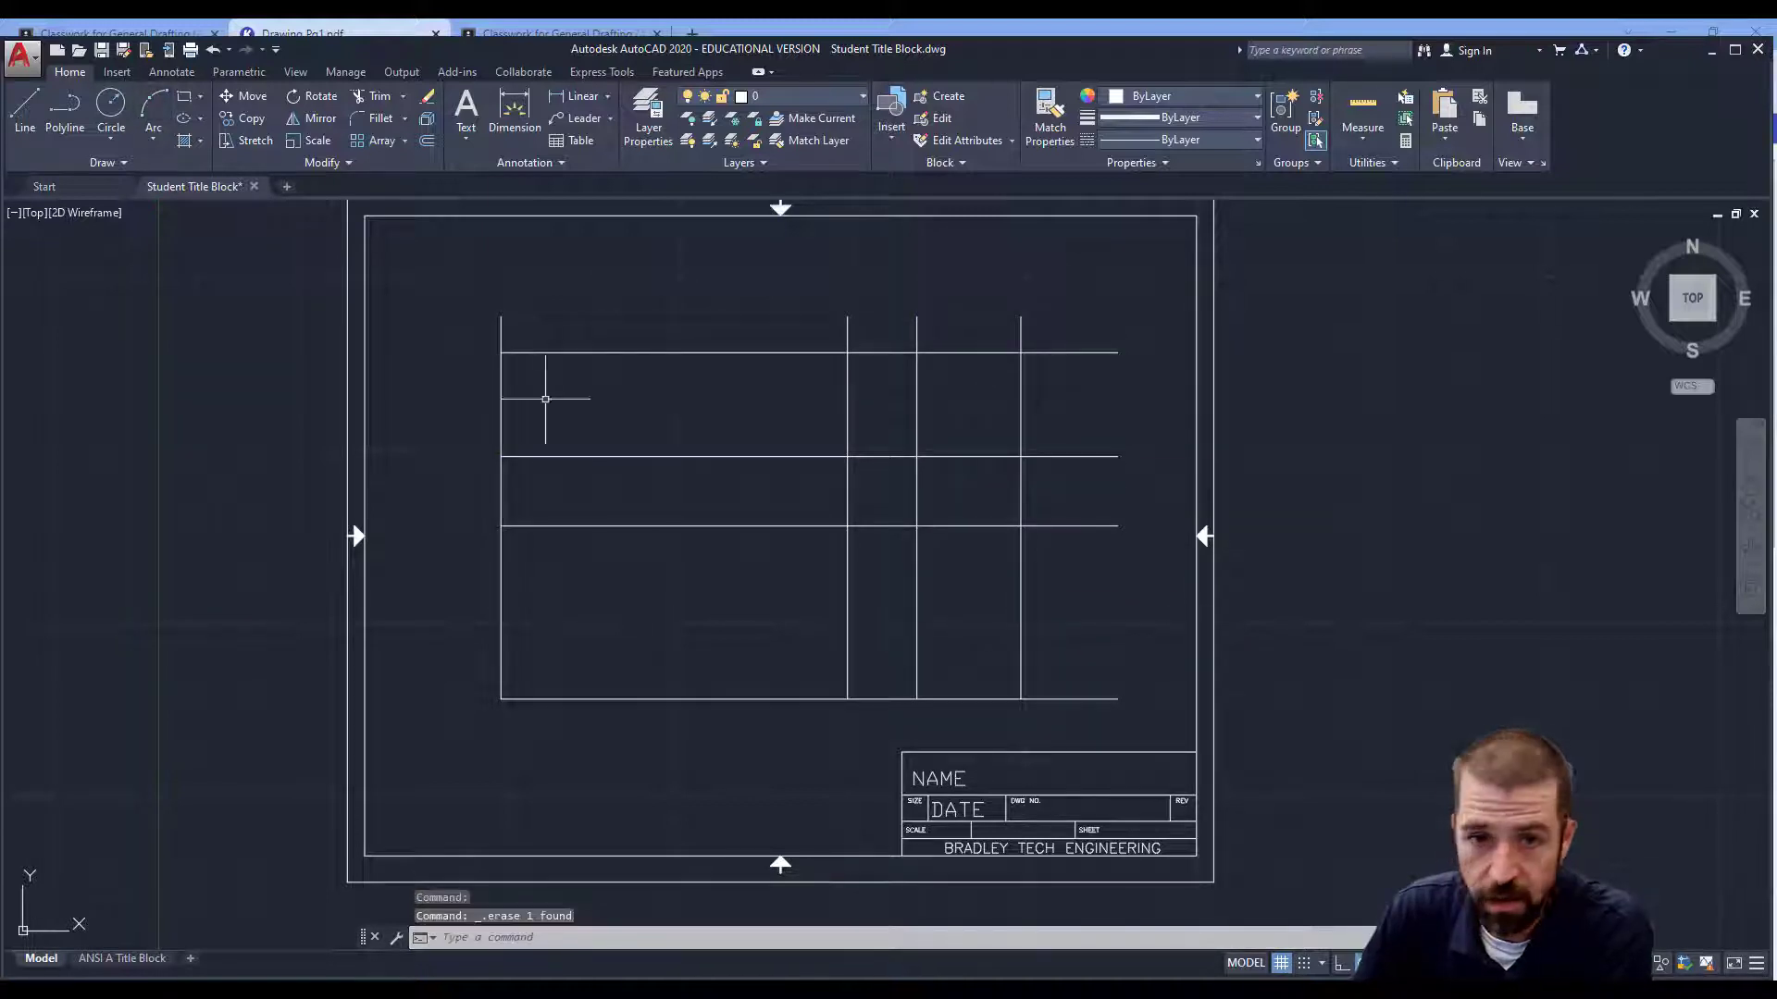
Draw the diagonal miter line between the lower and upper-right grid intersections.
left_click(25, 109)
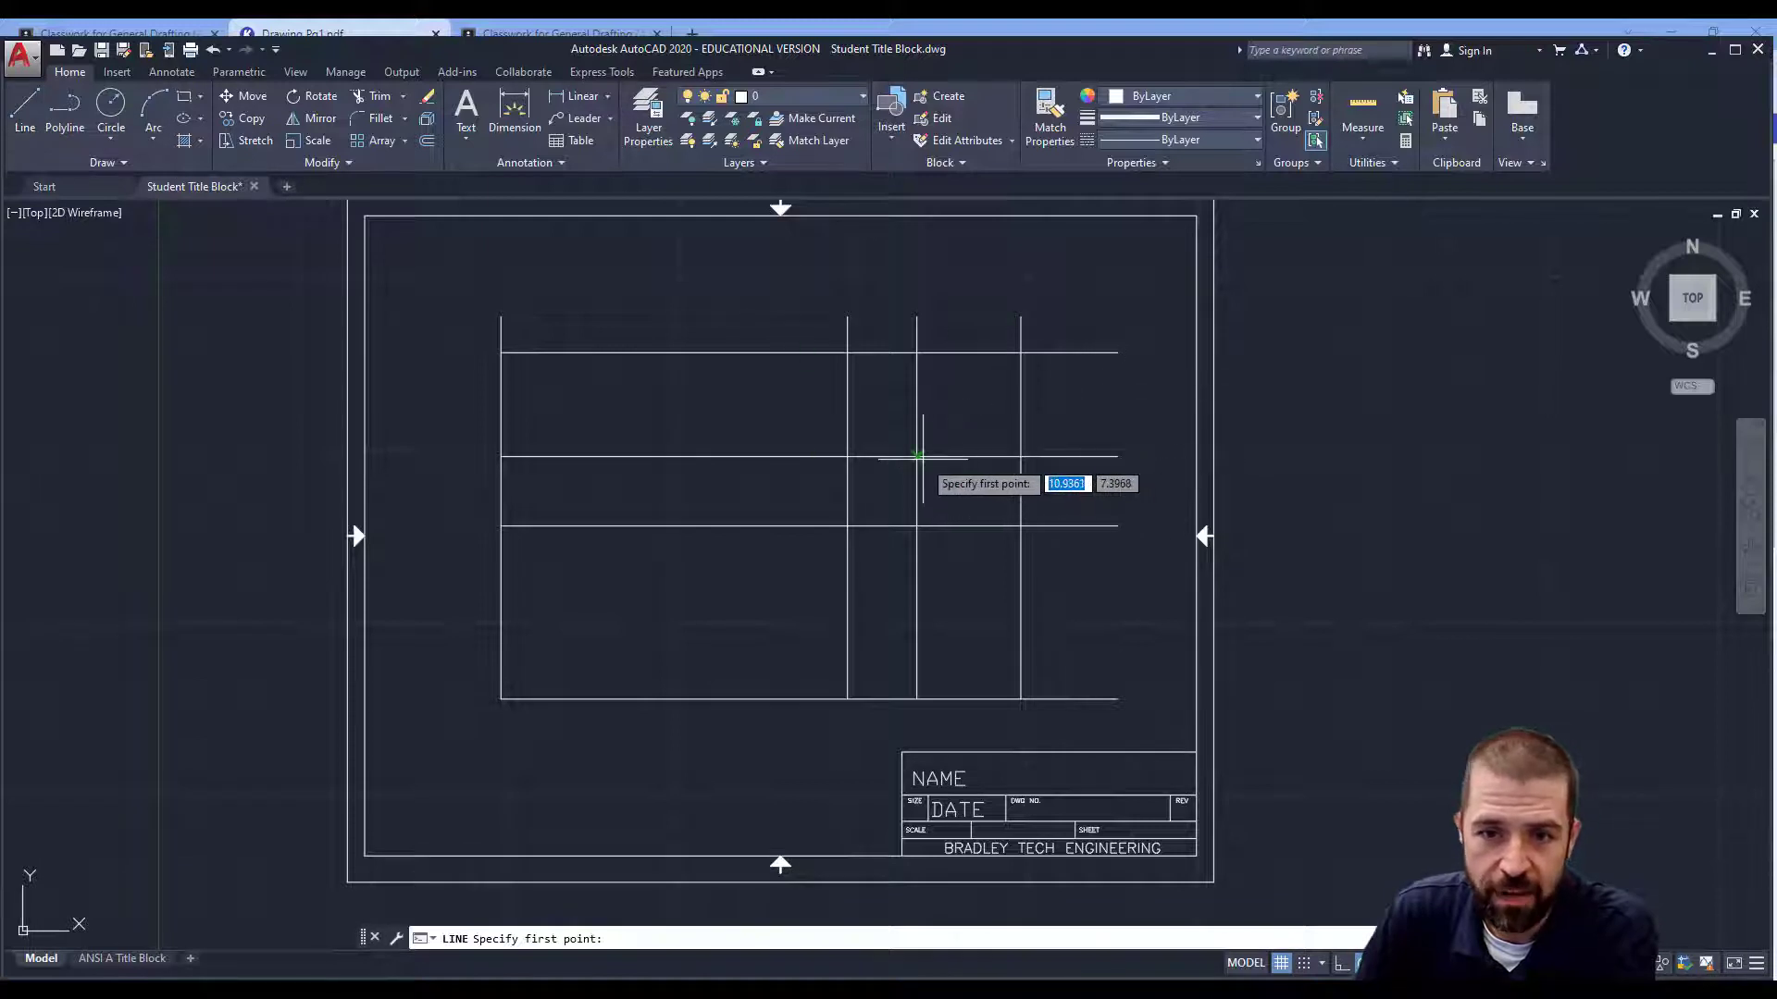
left_click(916, 456)
left_click(1021, 353)
key("Return")
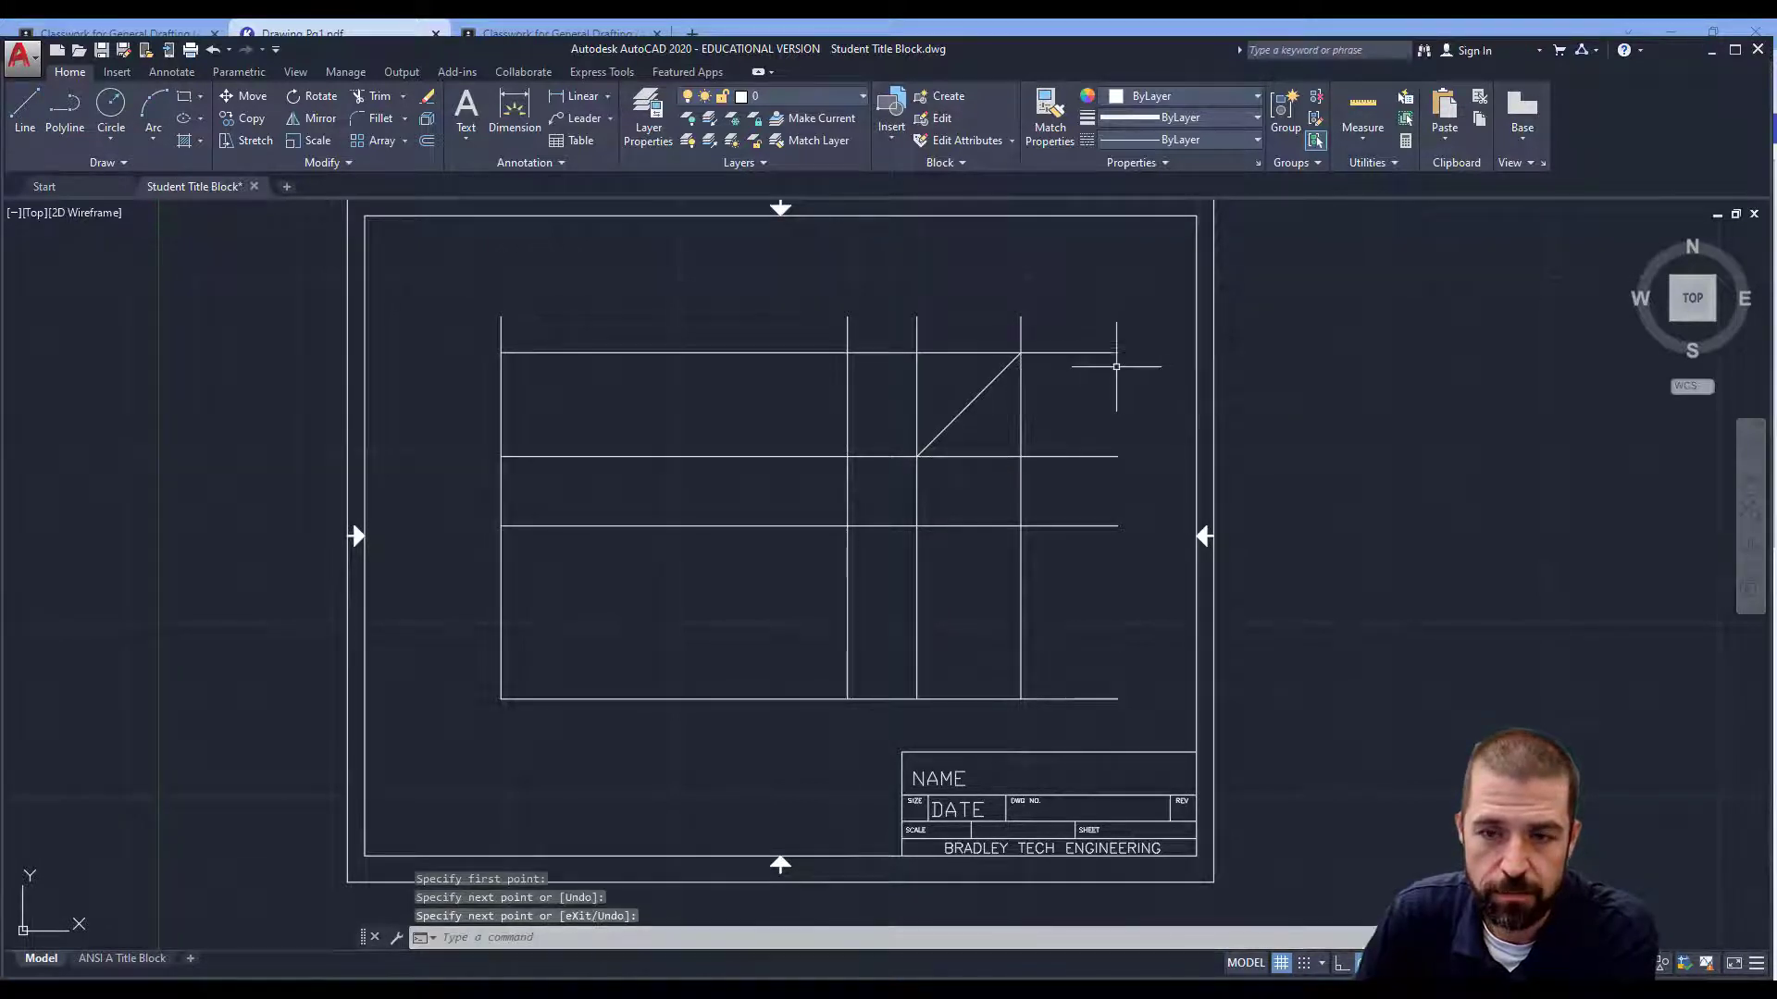
left_click(376, 96)
Using all lines as cutting edges, trim the stubs and gaps on the grid's left and middle.
left_click(443, 278)
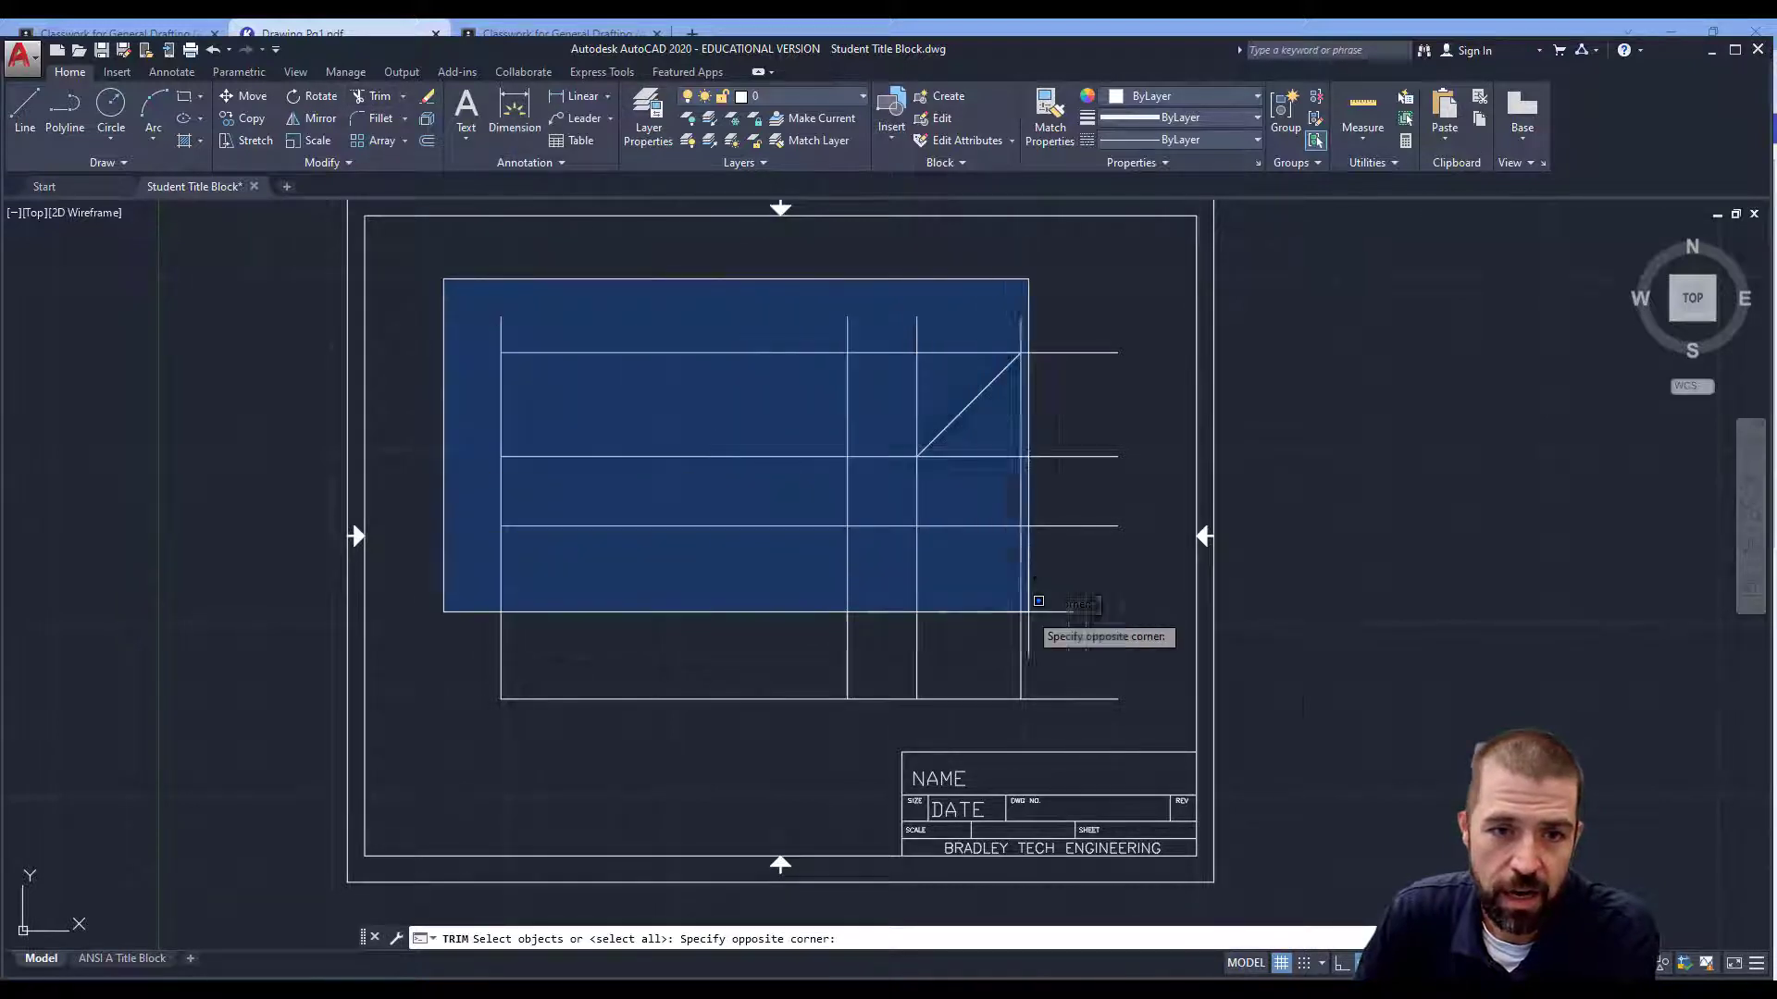
left_click(1145, 721)
key("Return")
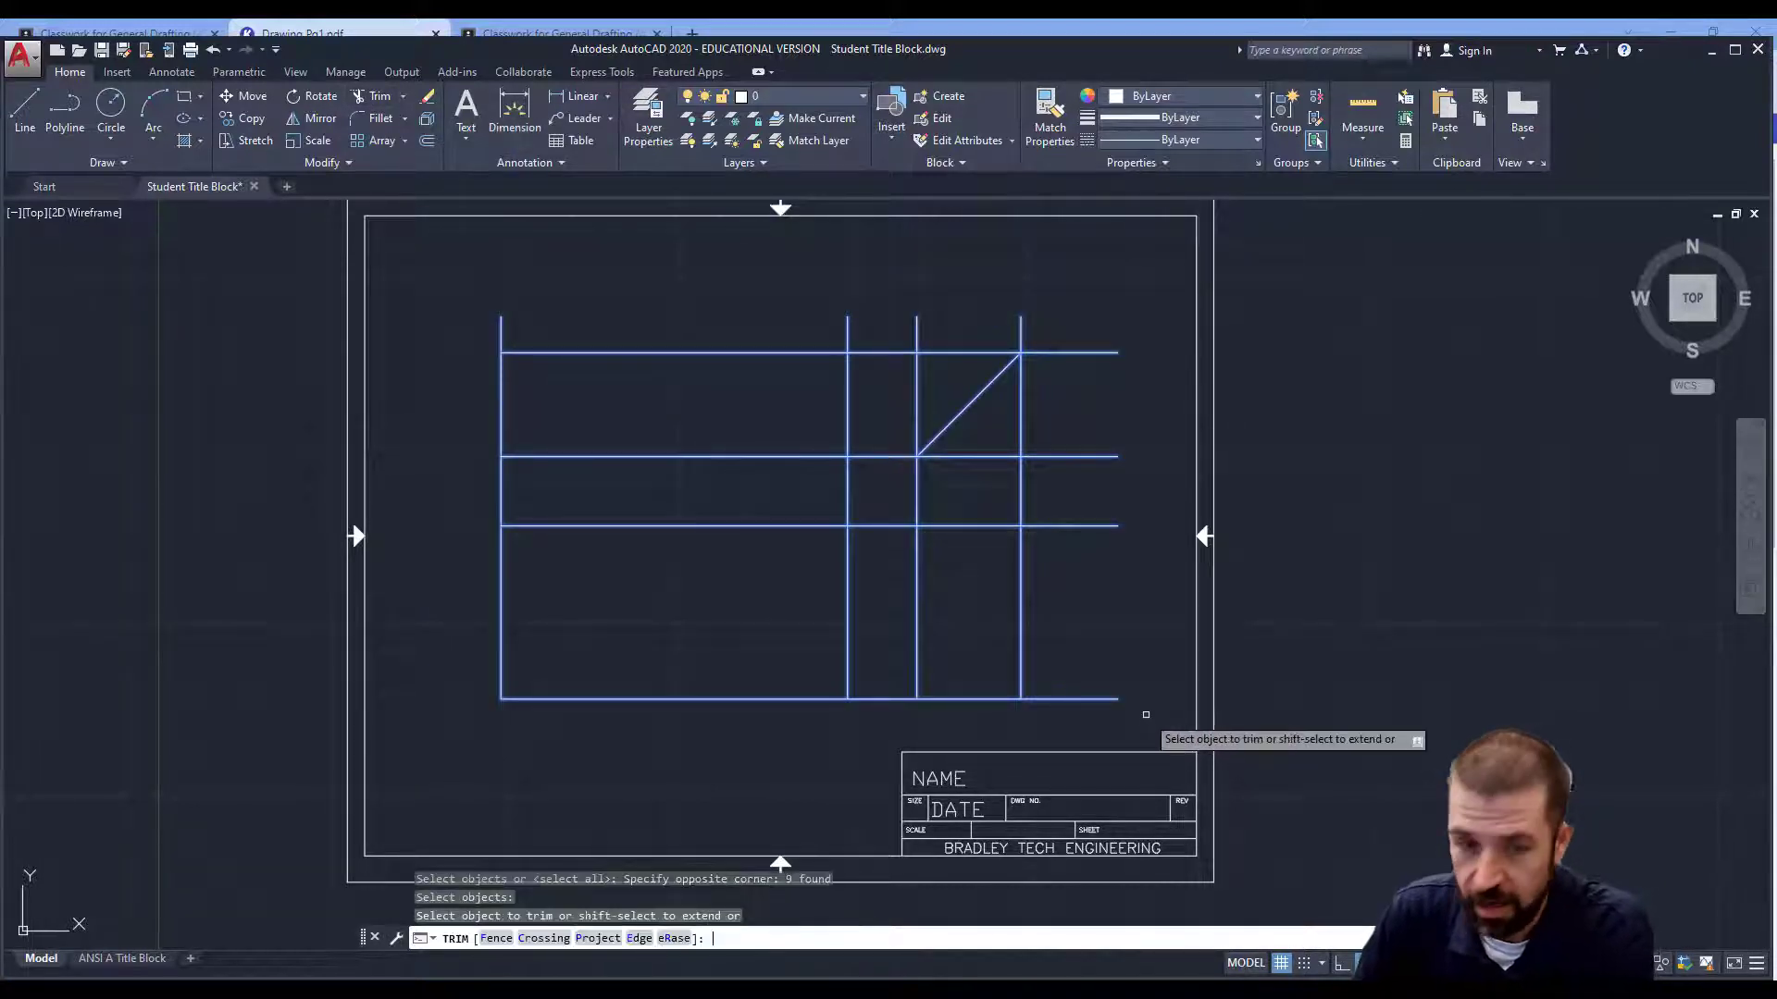
left_click(506, 317)
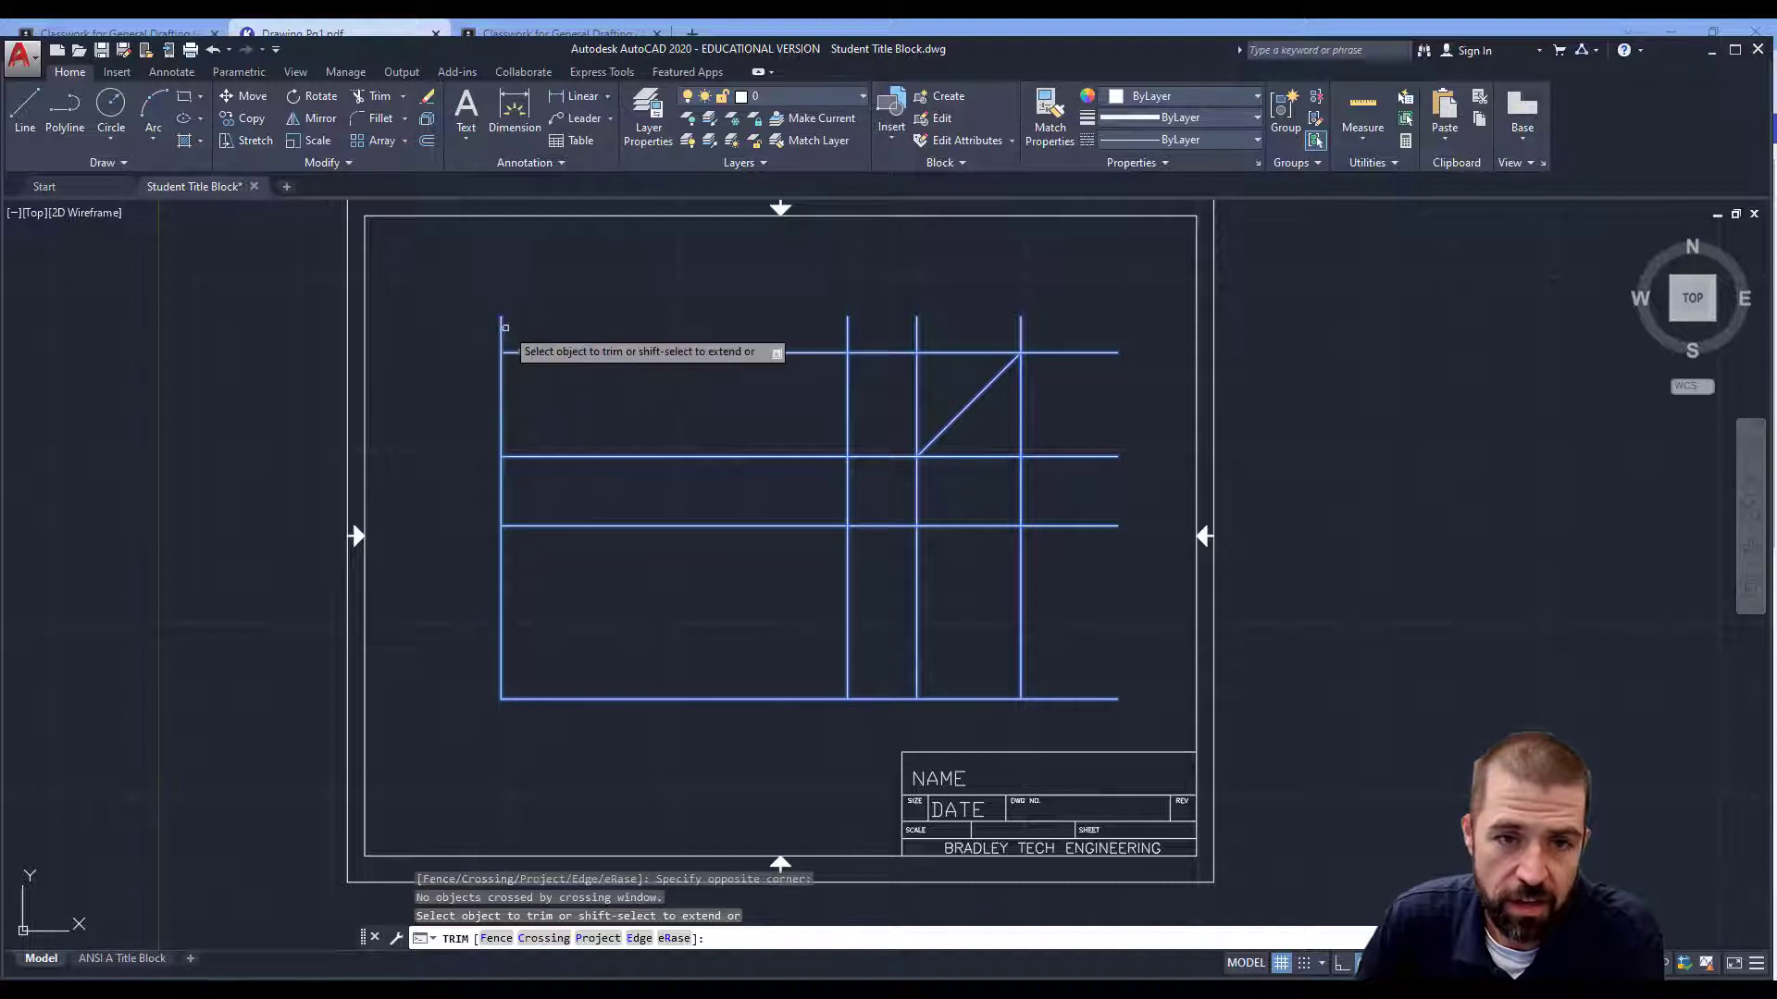
left_click(496, 330)
left_click(502, 478)
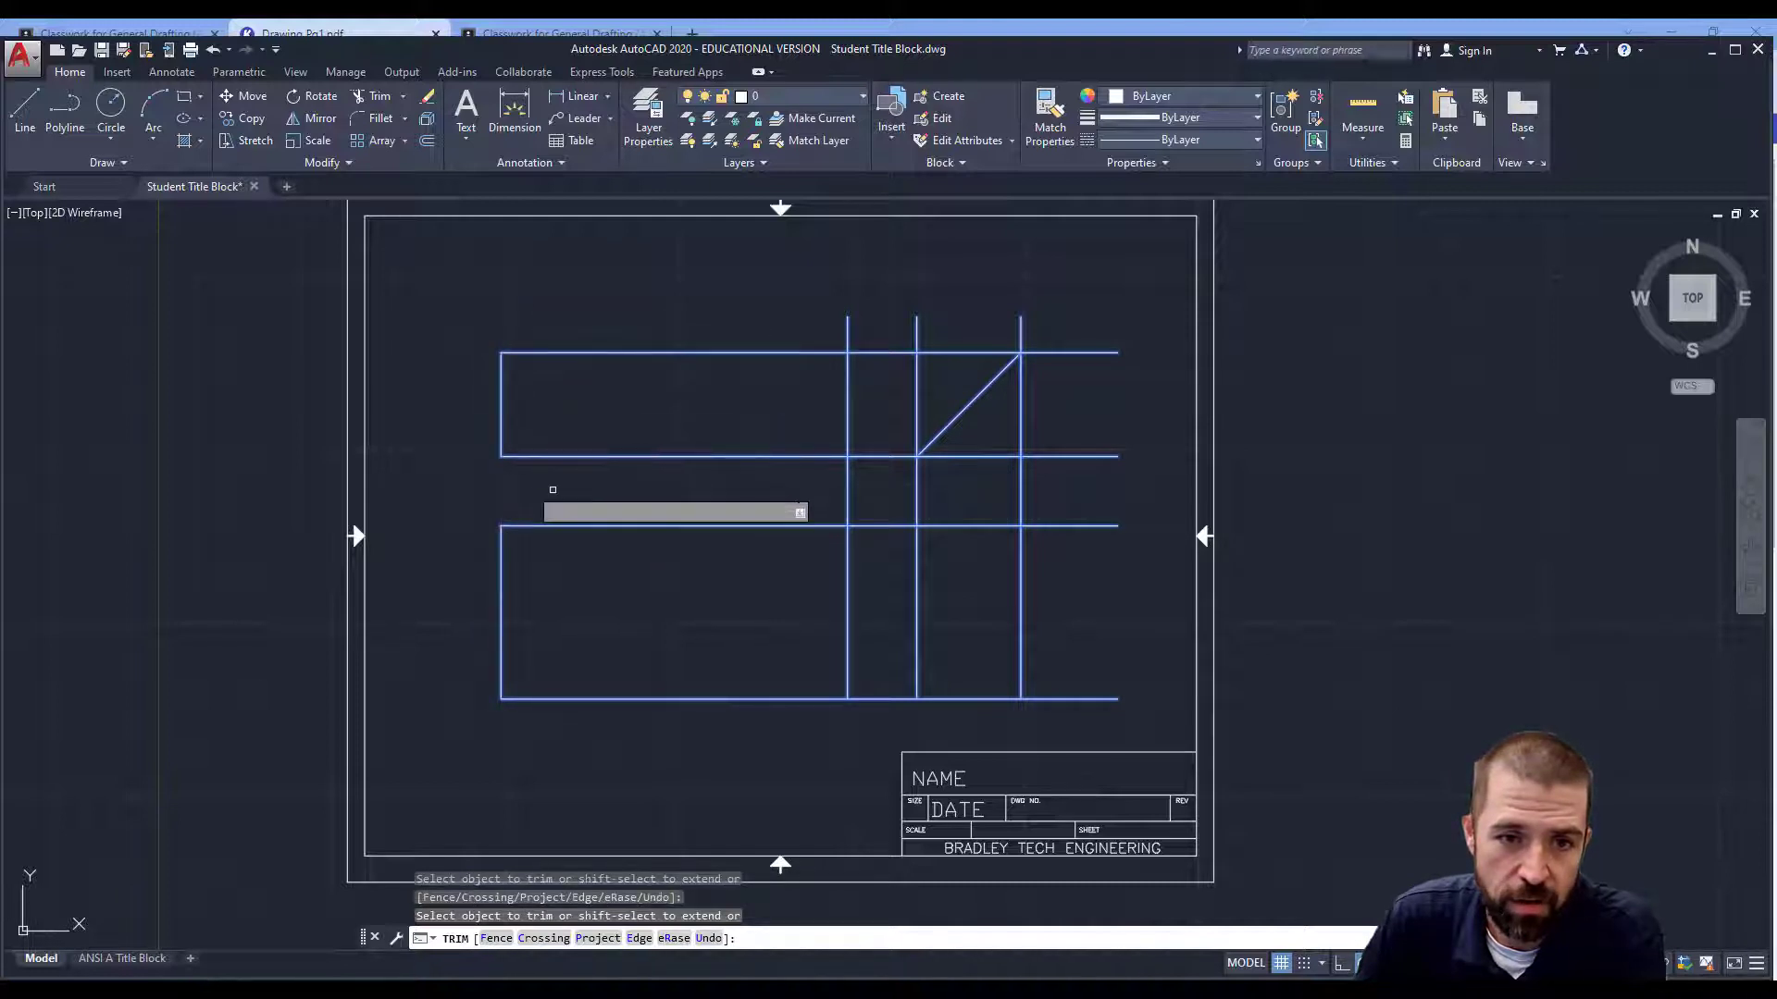
left_click(846, 495)
left_click(875, 523)
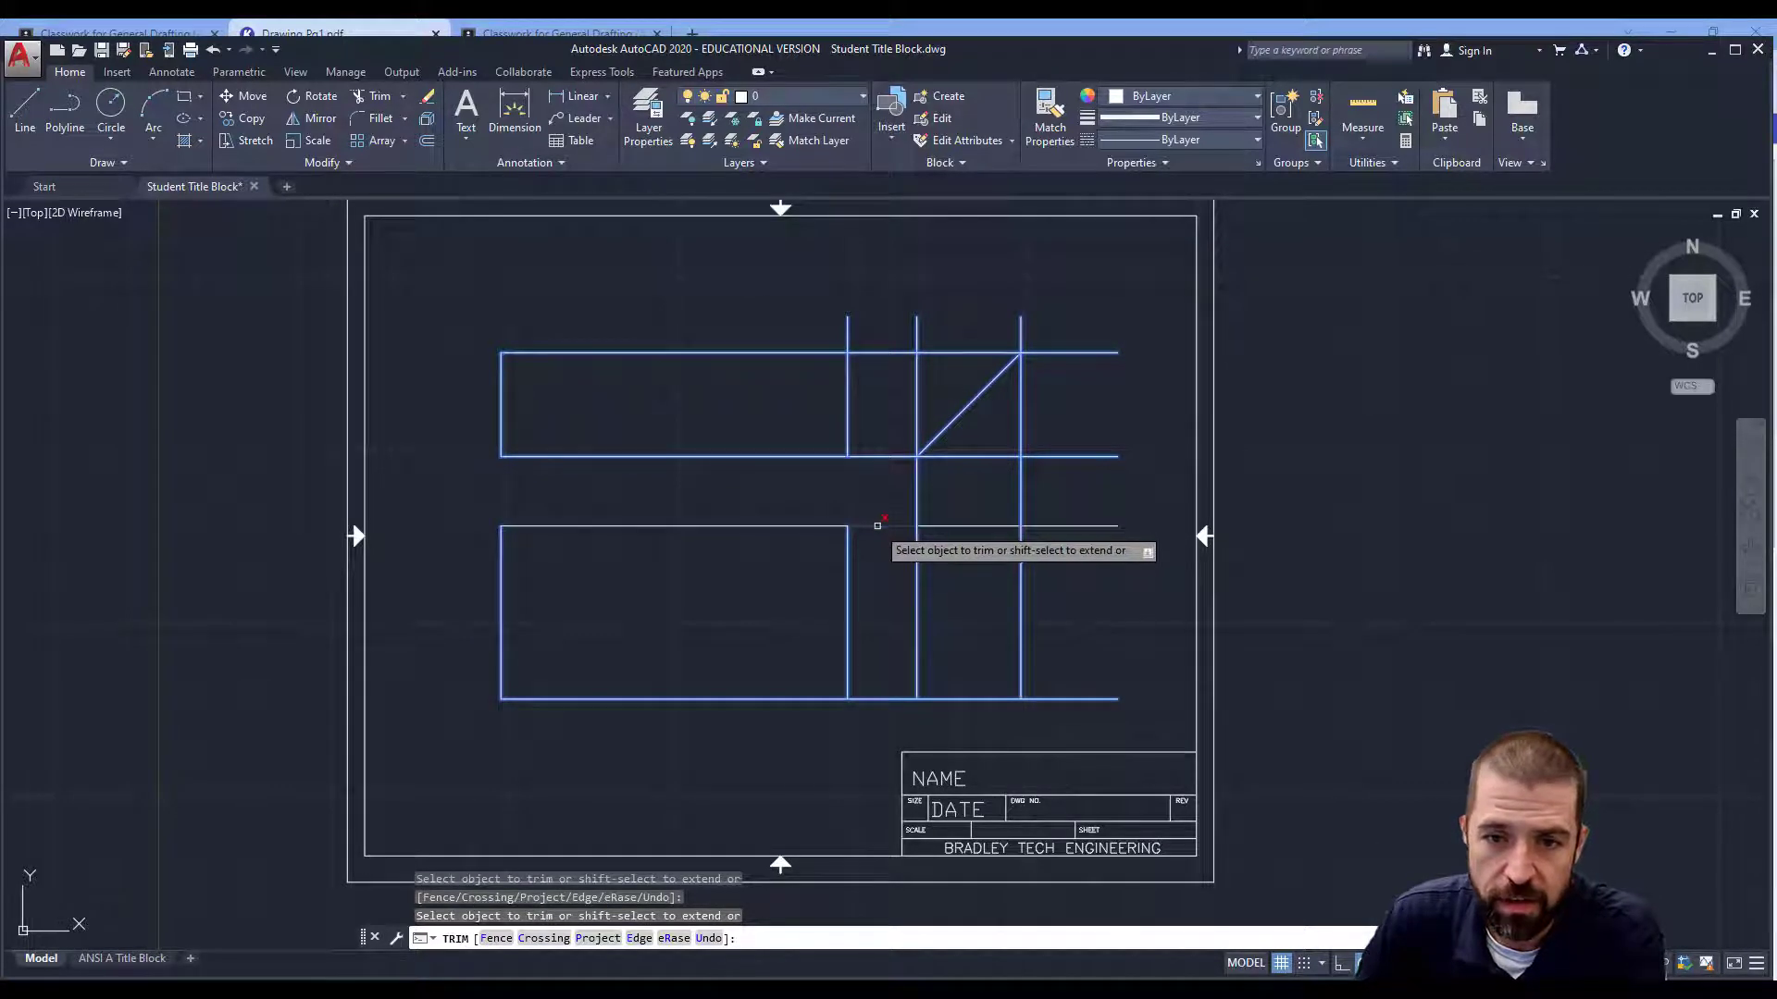
left_click(879, 486)
left_click(883, 456)
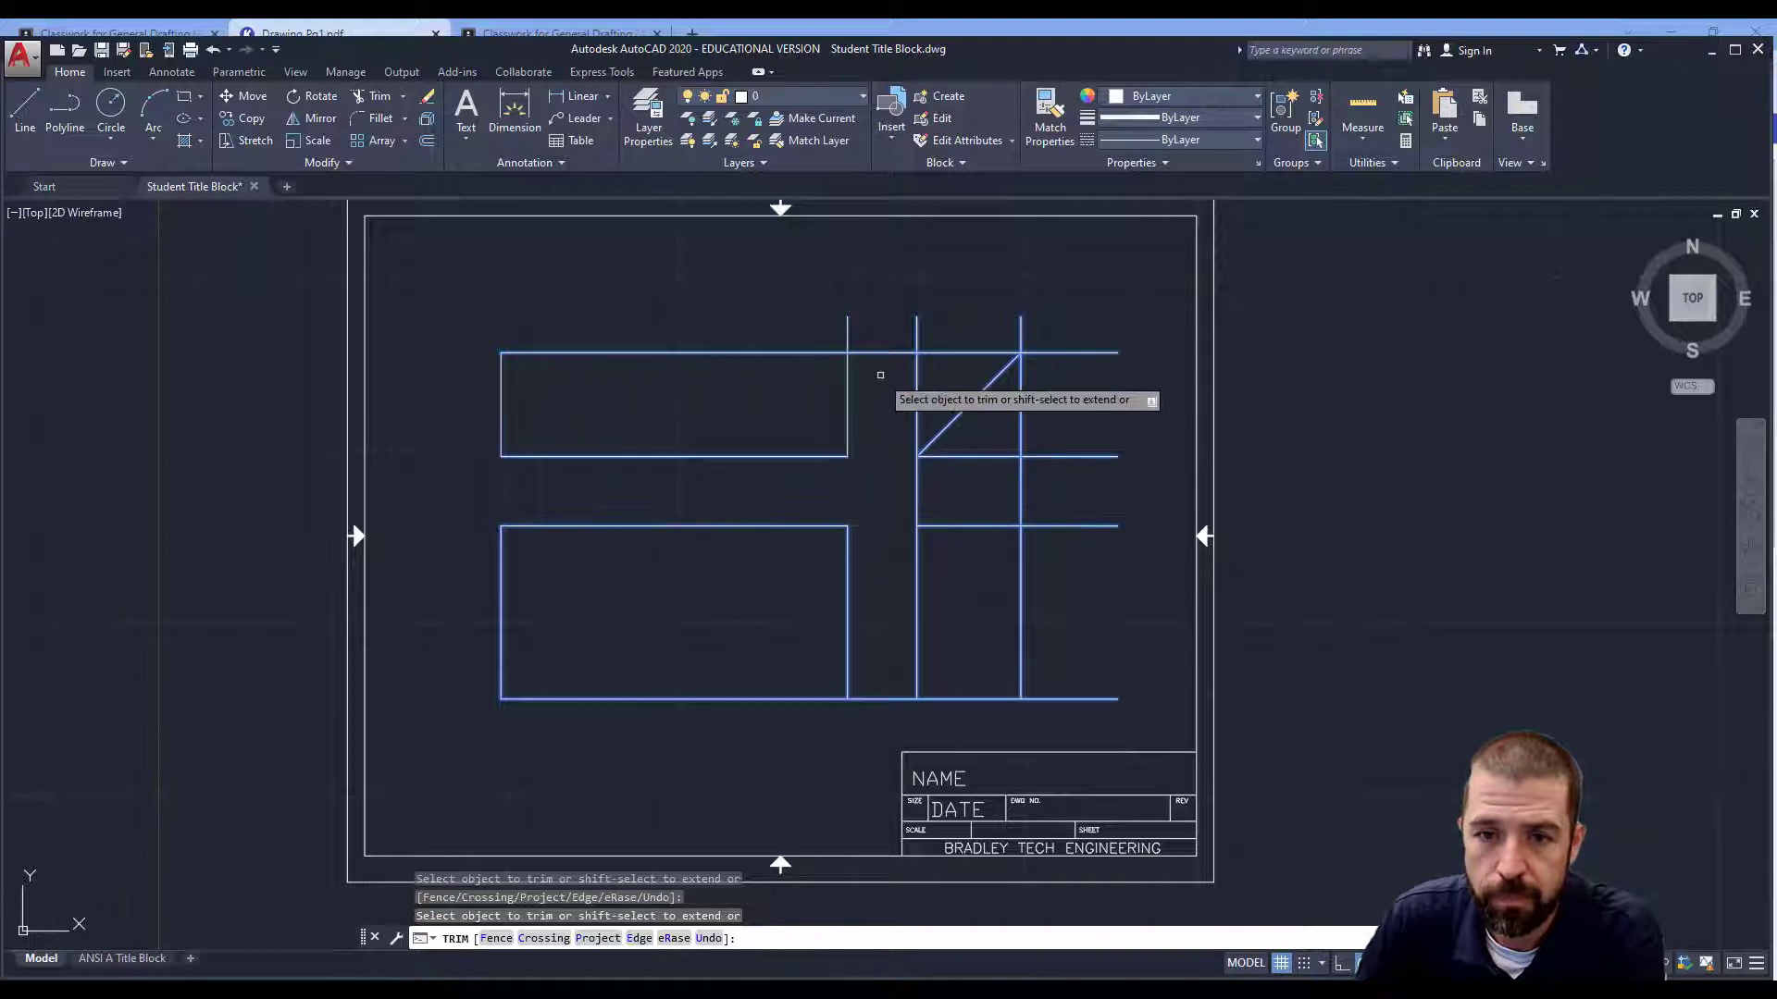
left_click(880, 352)
left_click(846, 329)
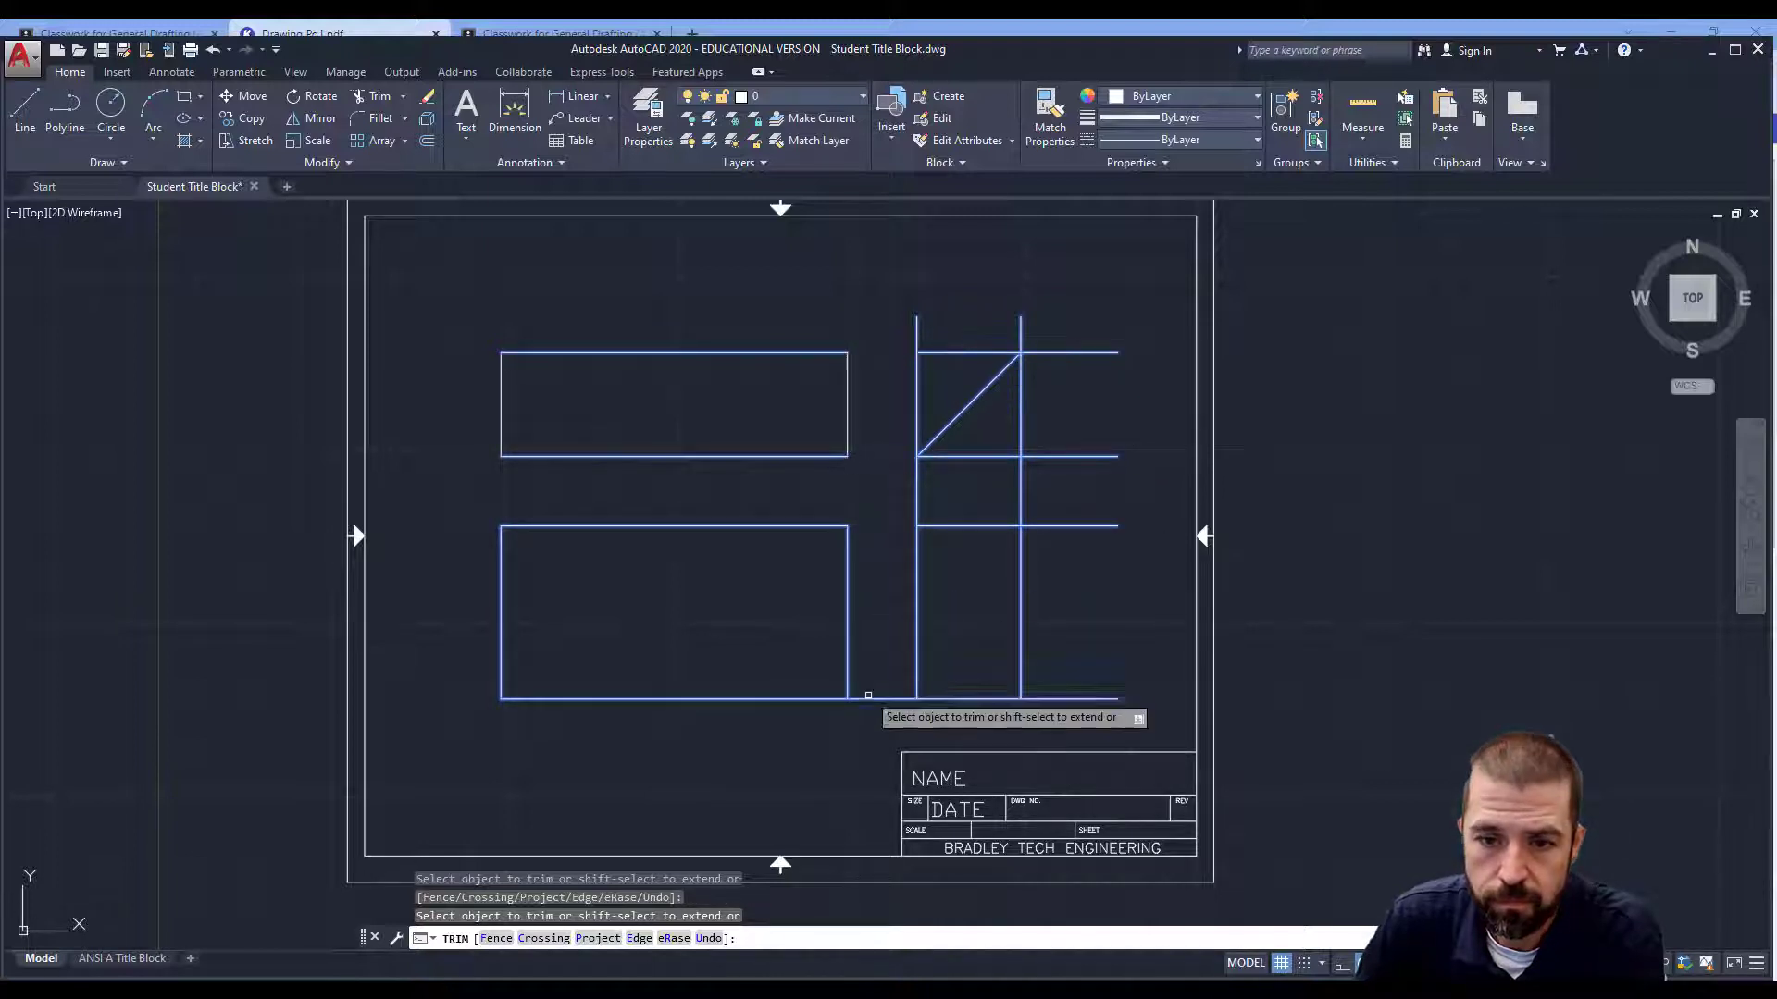
Trim the bottom and right-side gaps around the side view.
left_click(870, 692)
left_click(874, 702)
left_click(1081, 702)
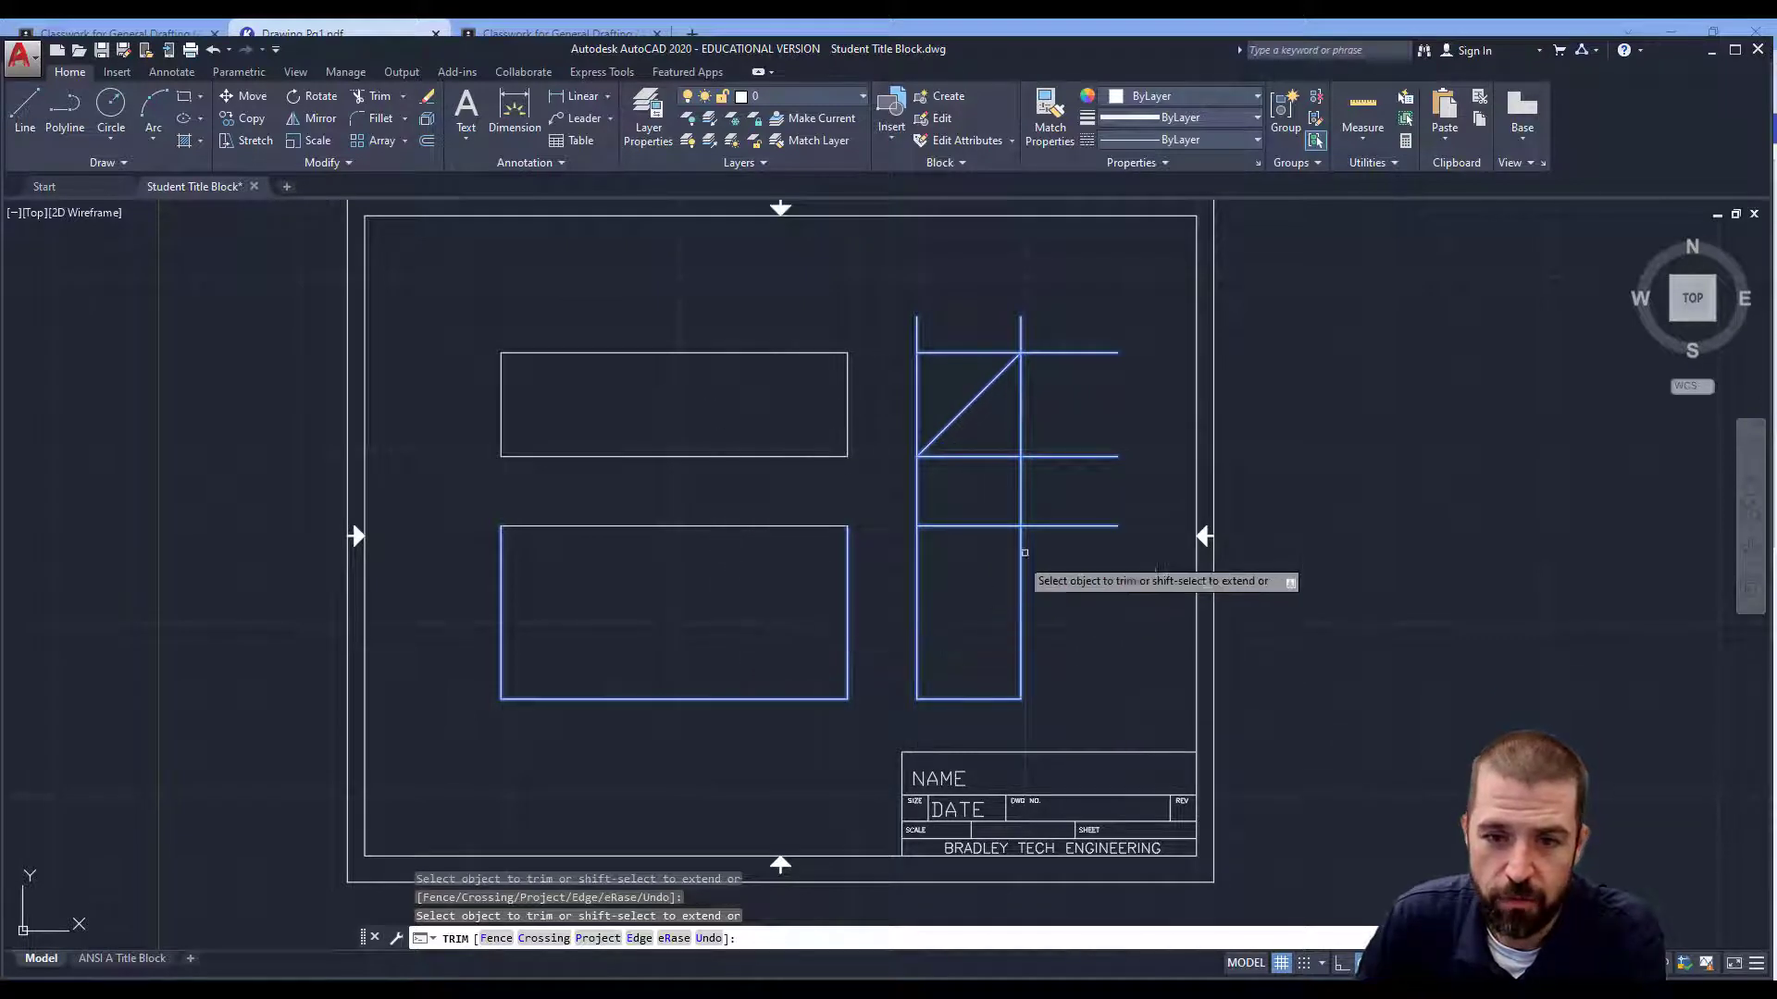
left_click(1073, 525)
left_click(1021, 501)
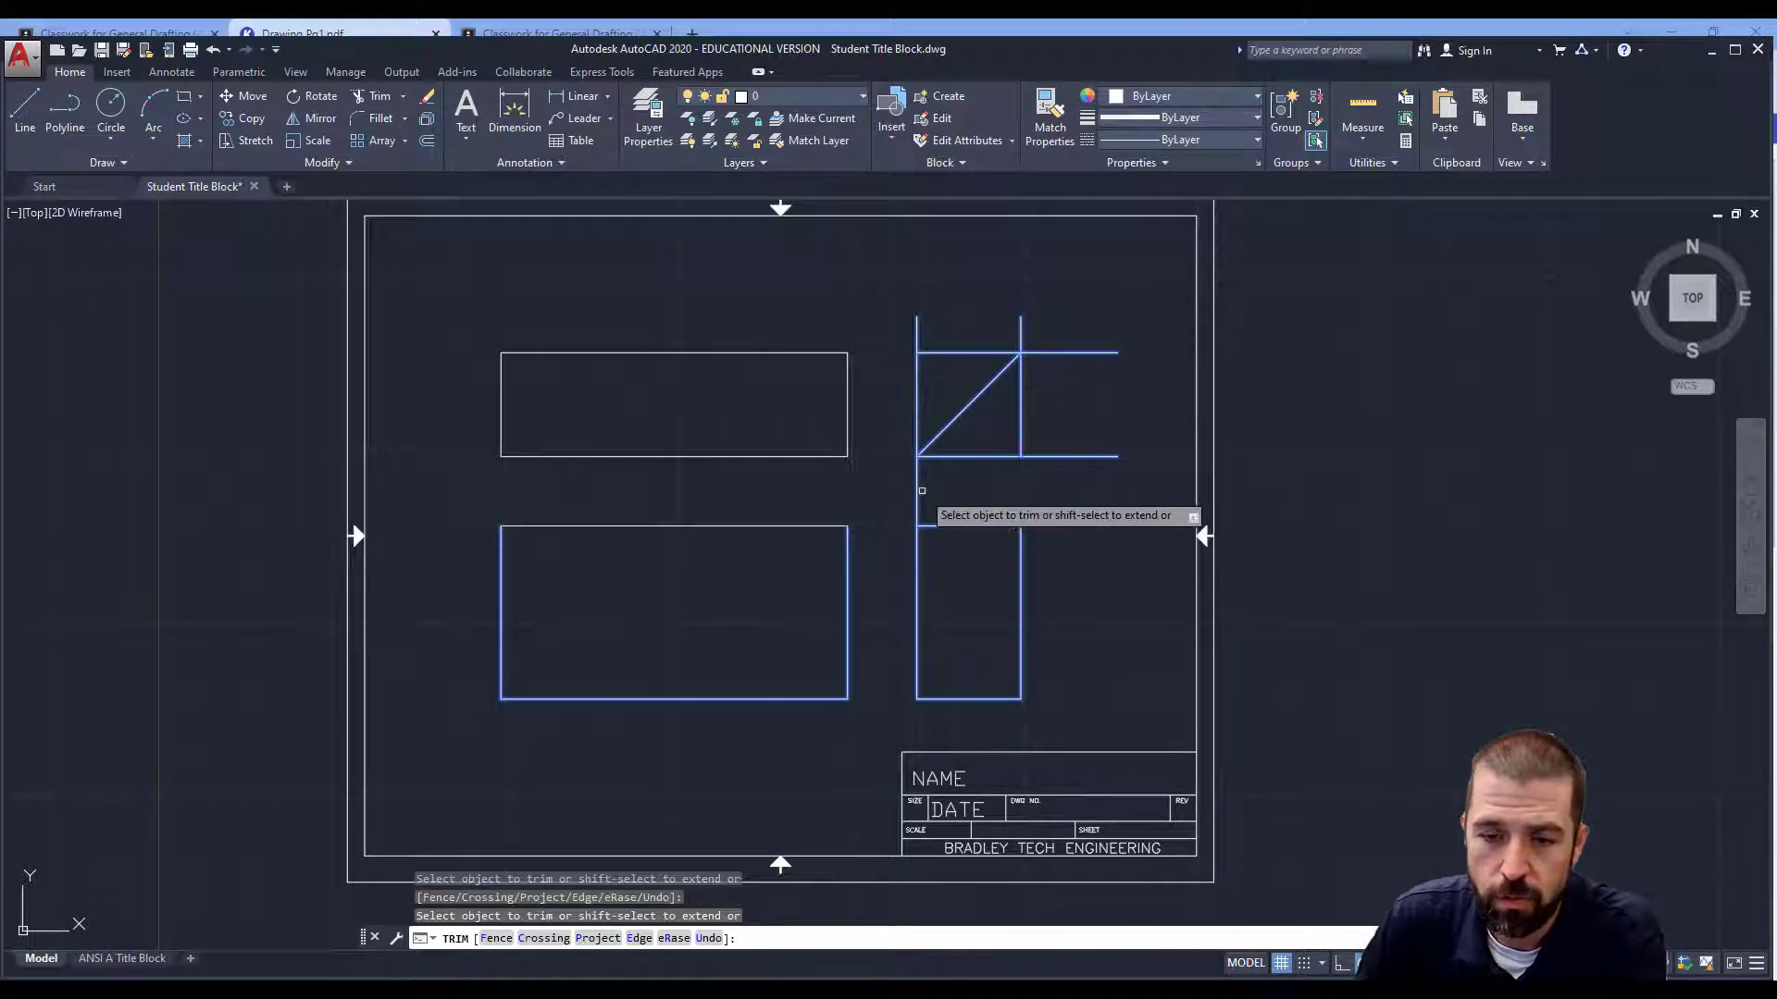
key("Escape")
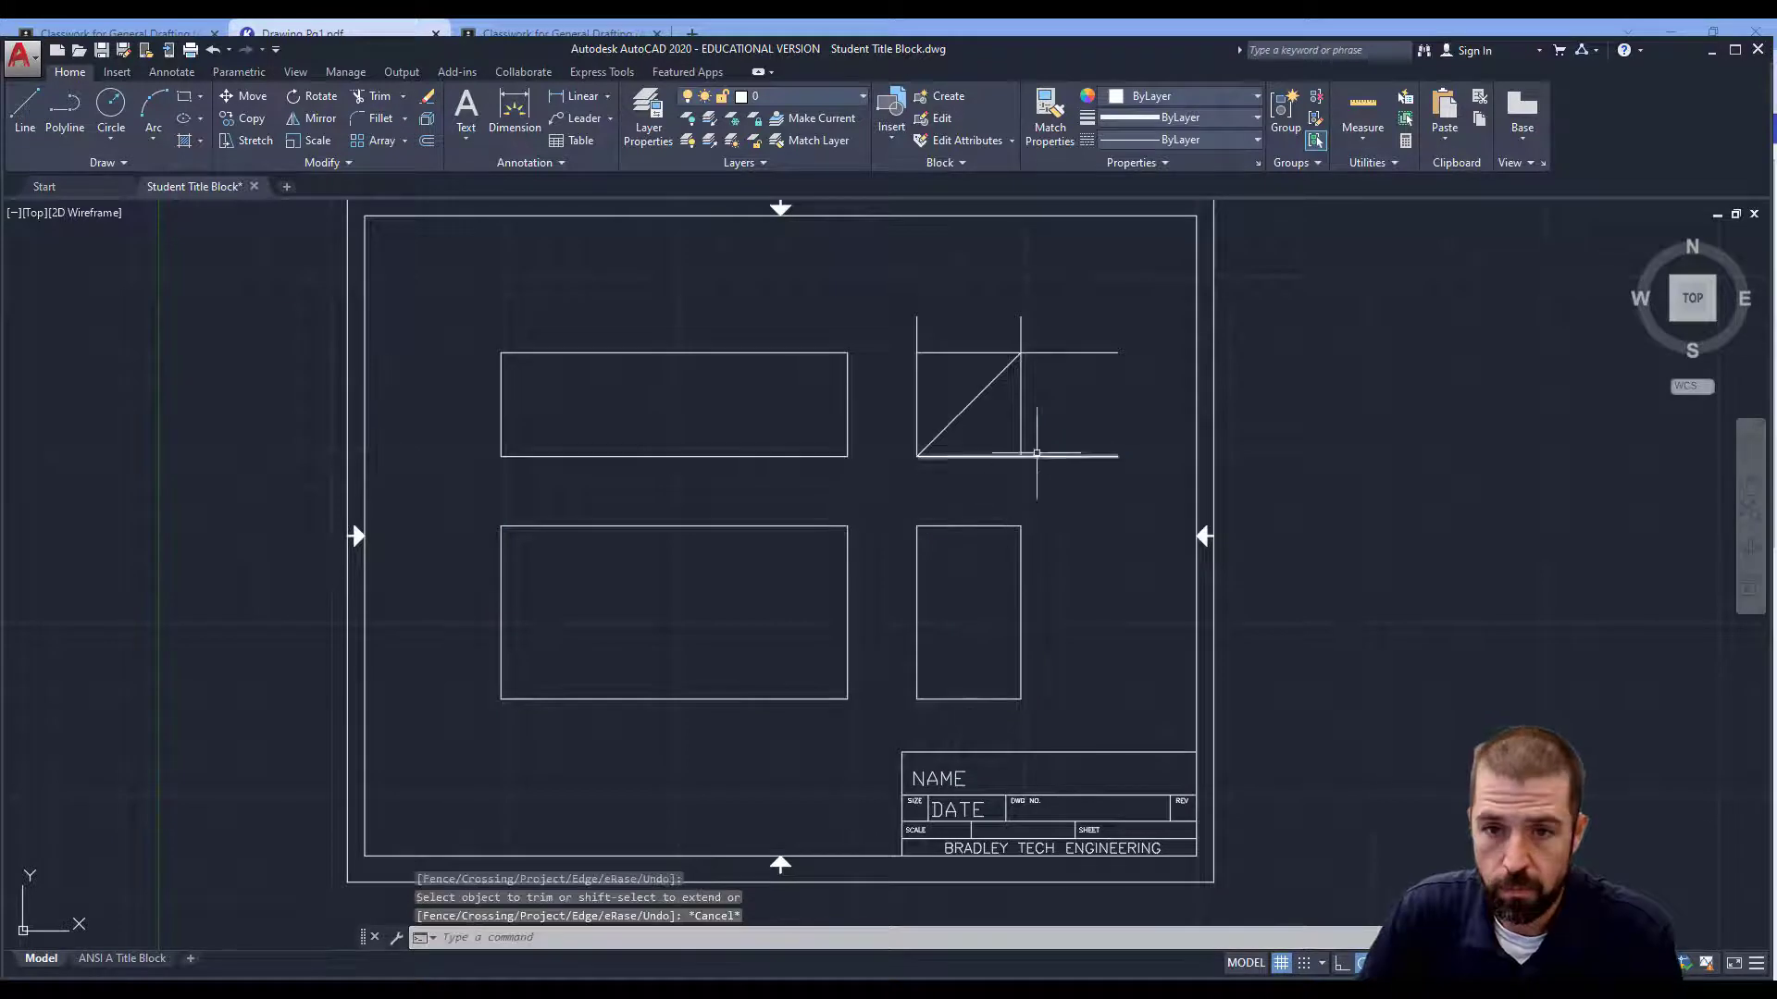
Erase the leftover stray construction lines, leaving three view rectangles and the miter line.
left_click(1051, 429)
left_click(971, 484)
key("Delete")
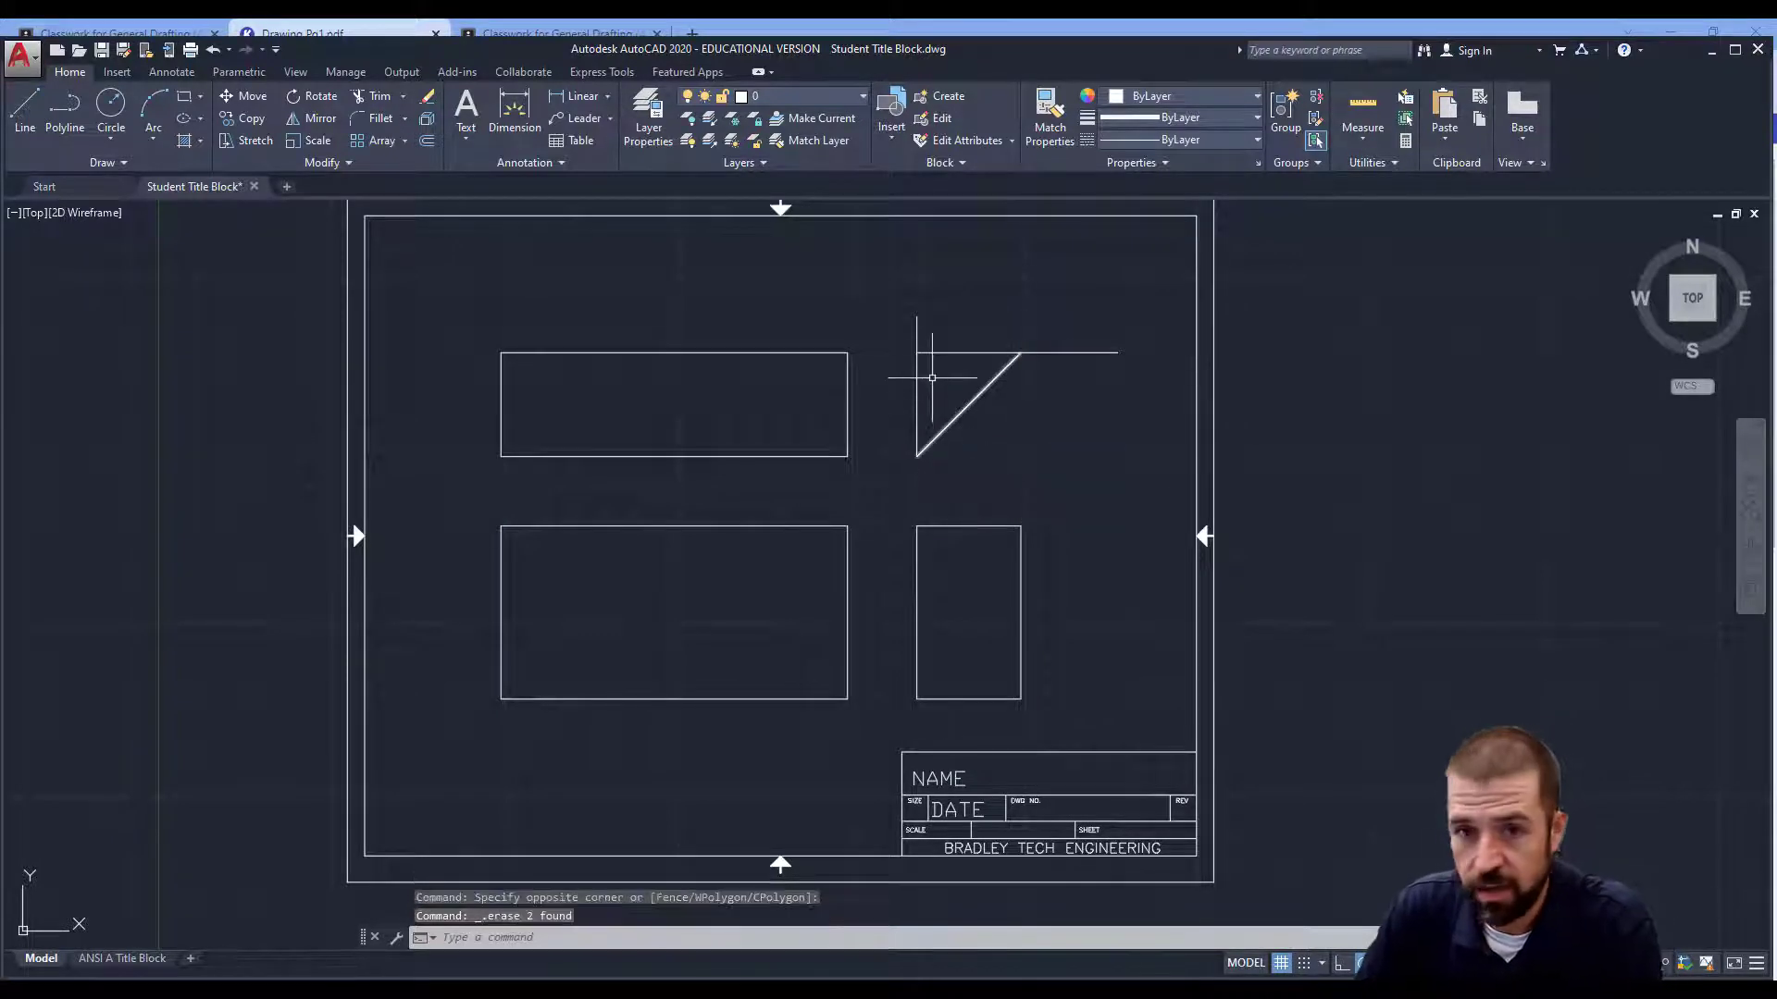
left_click(945, 341)
left_click(908, 367)
key("Delete")
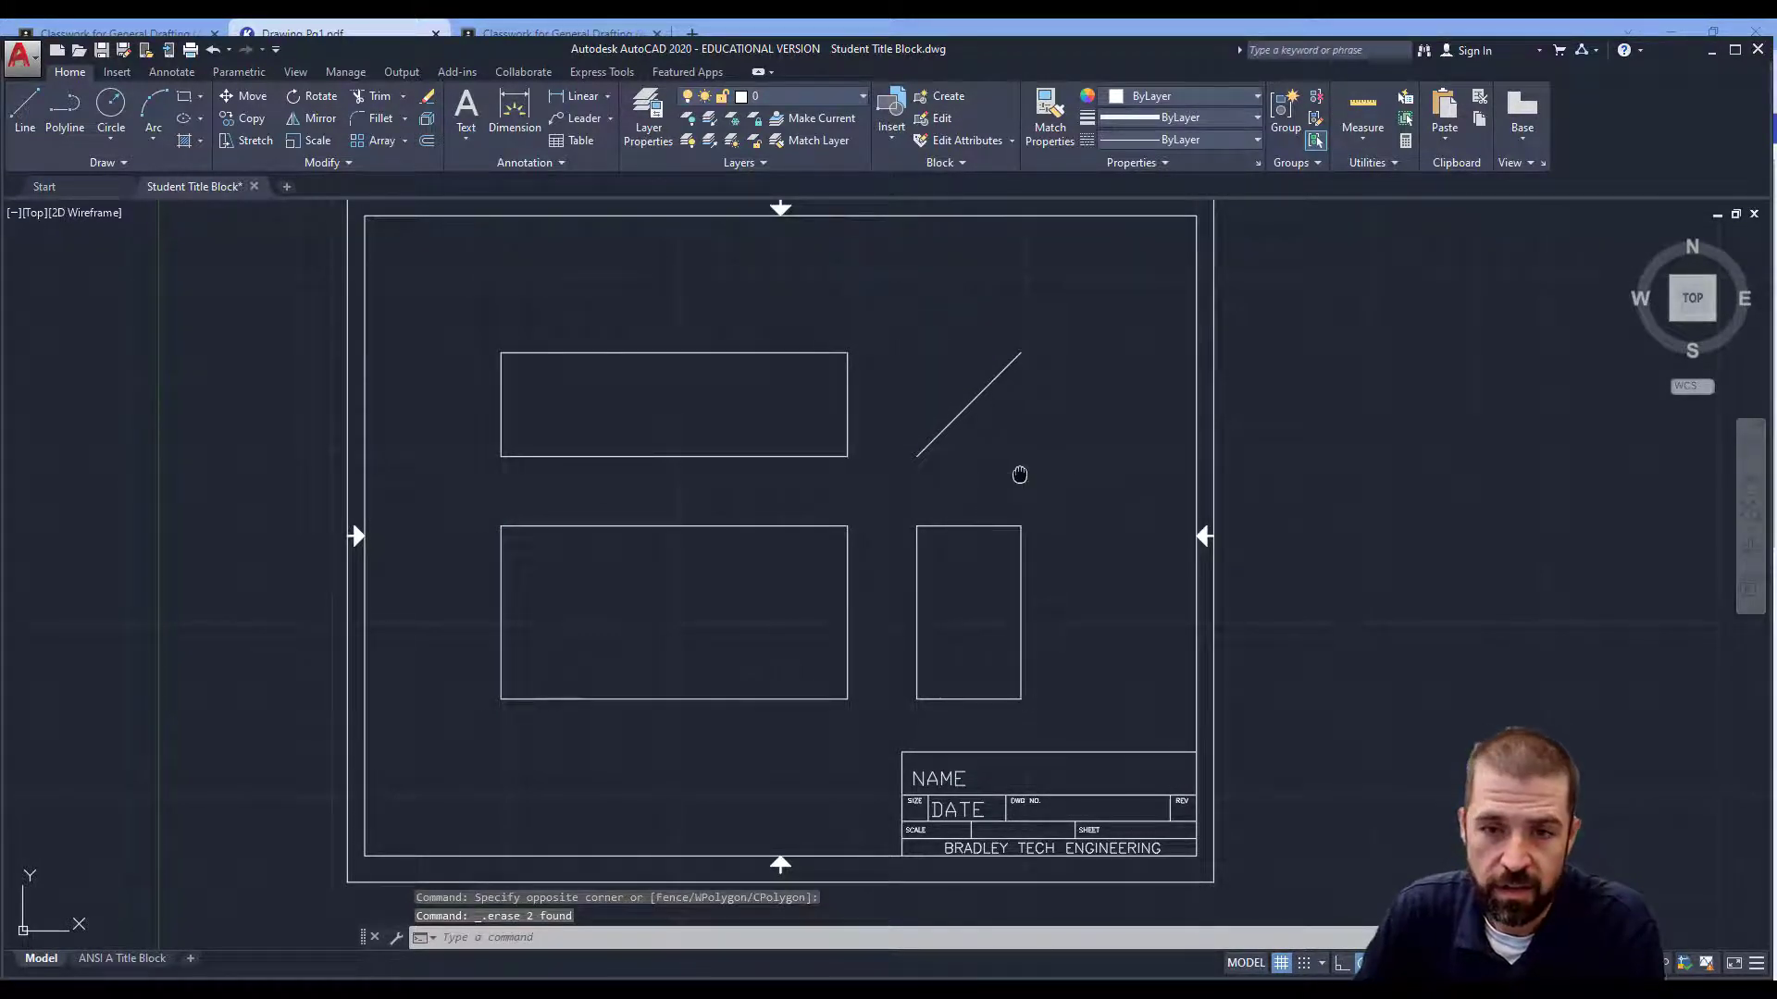
middle_click_drag(1018, 472, 968, 480)
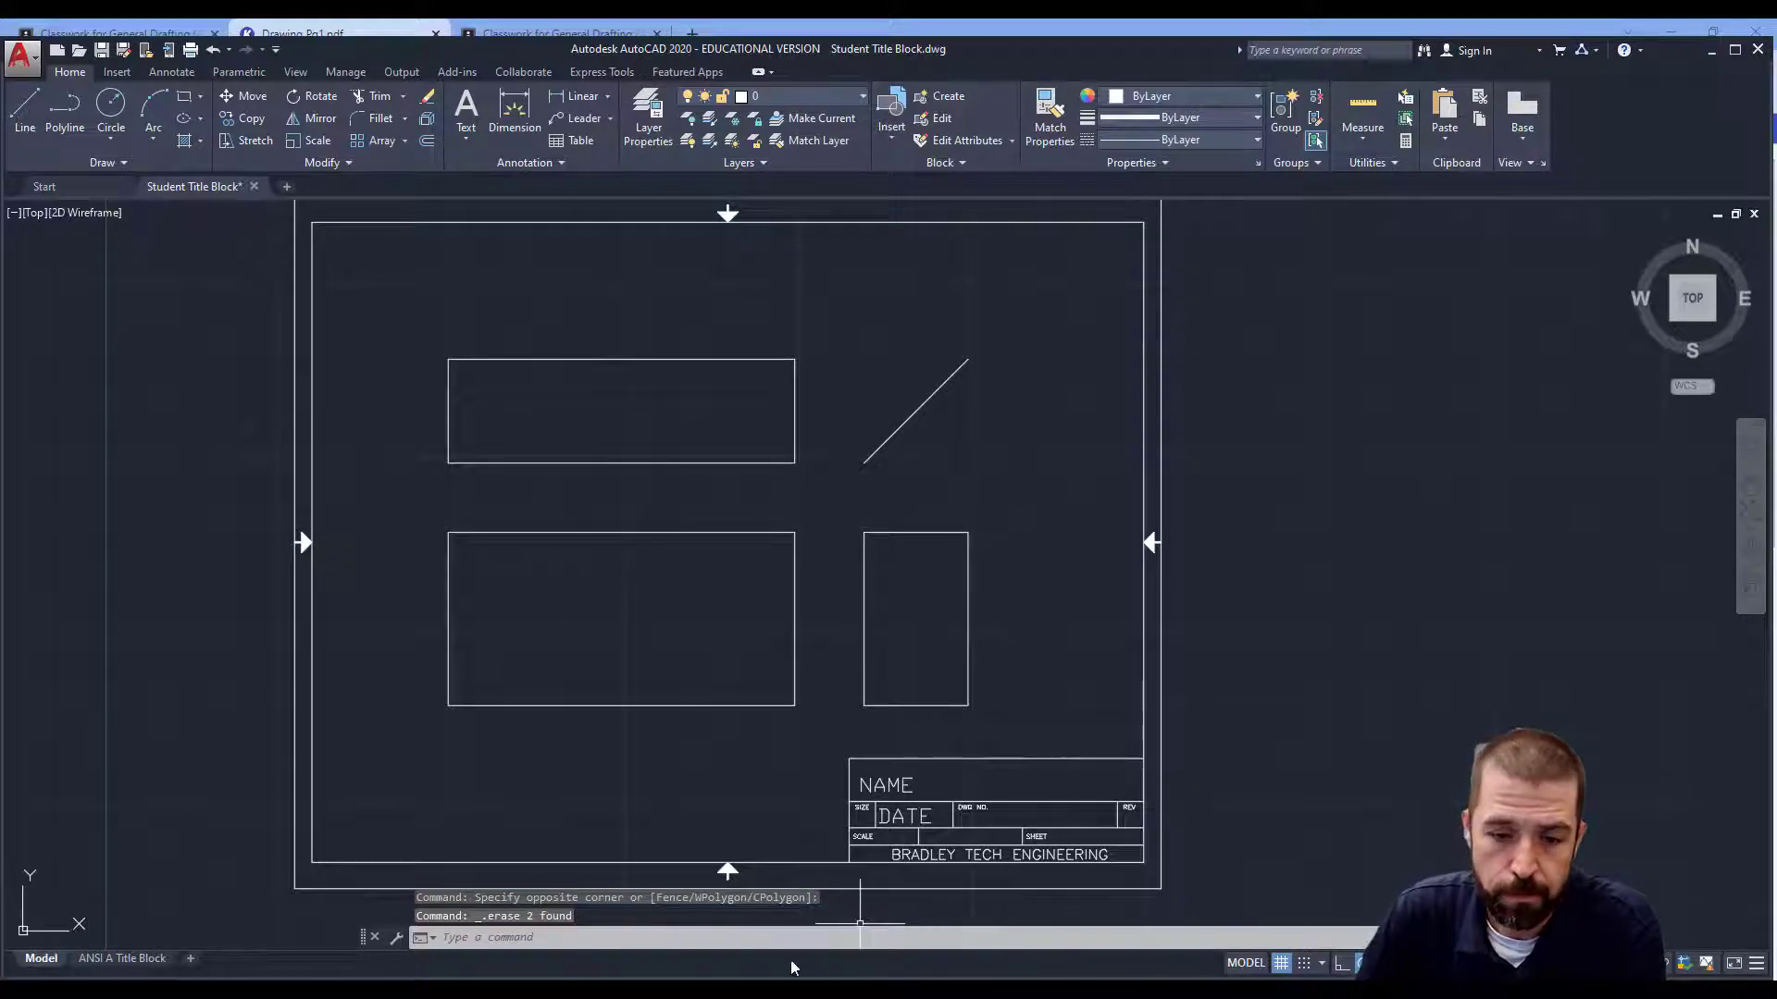
key("alt+Tab")
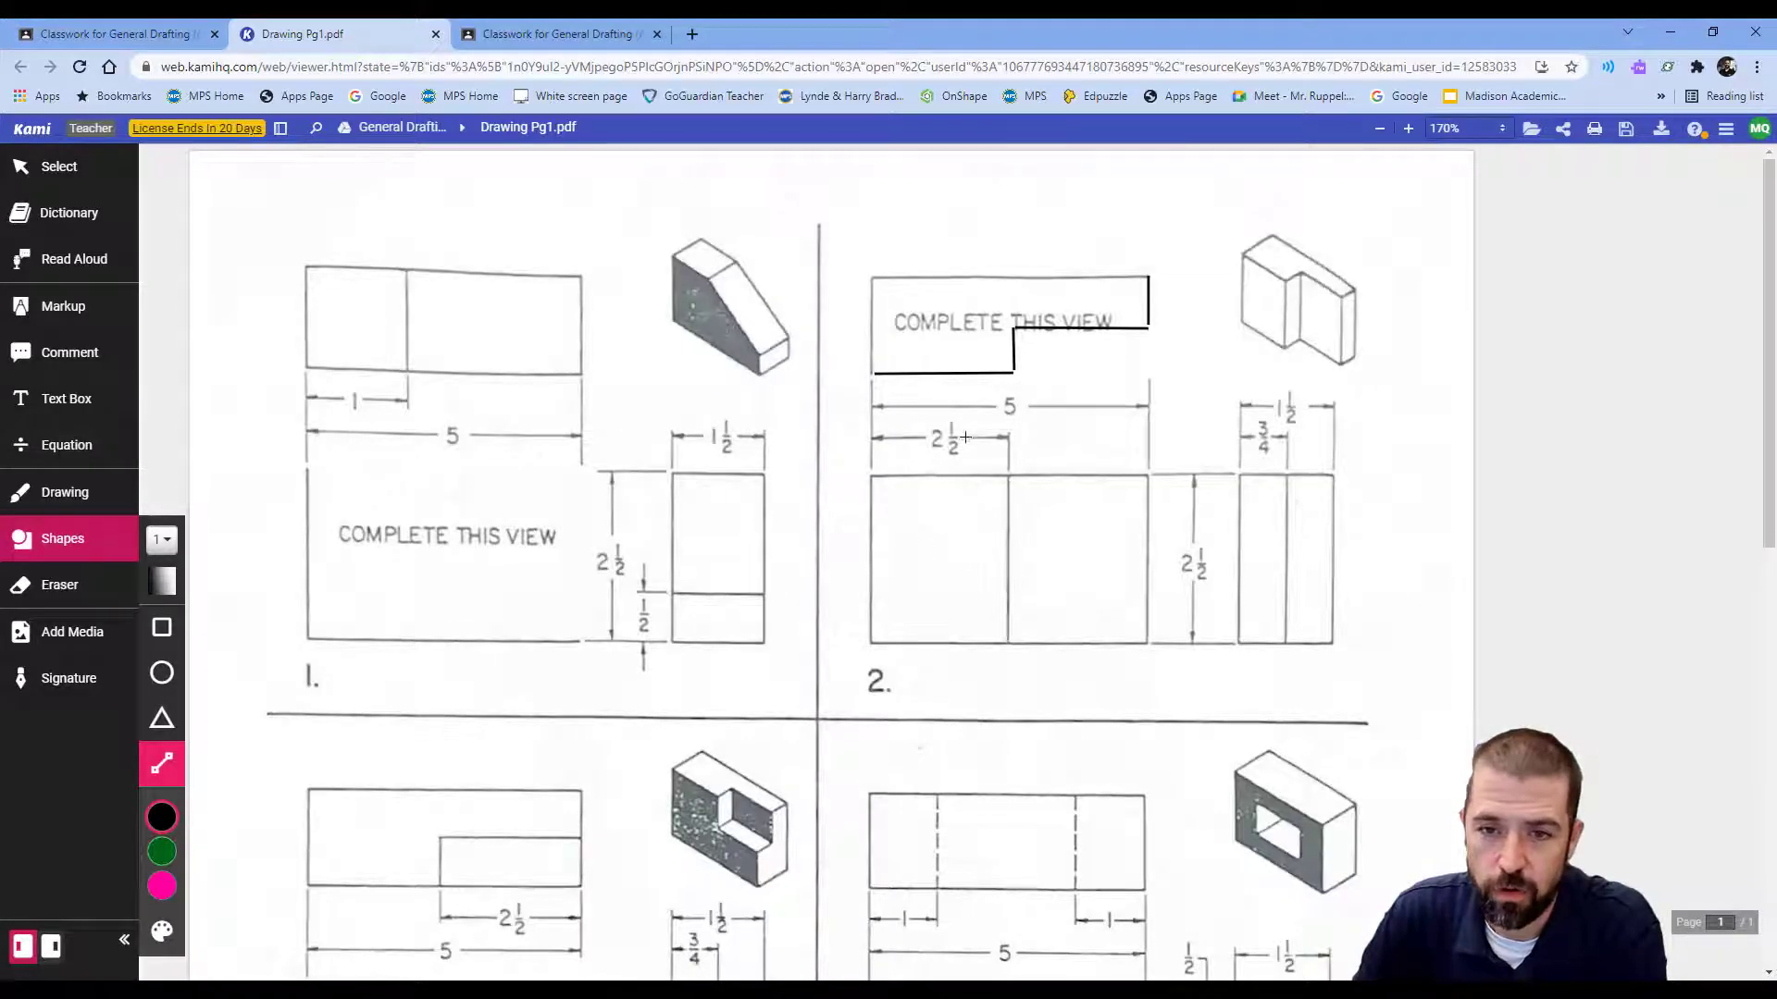
key("alt+Tab")
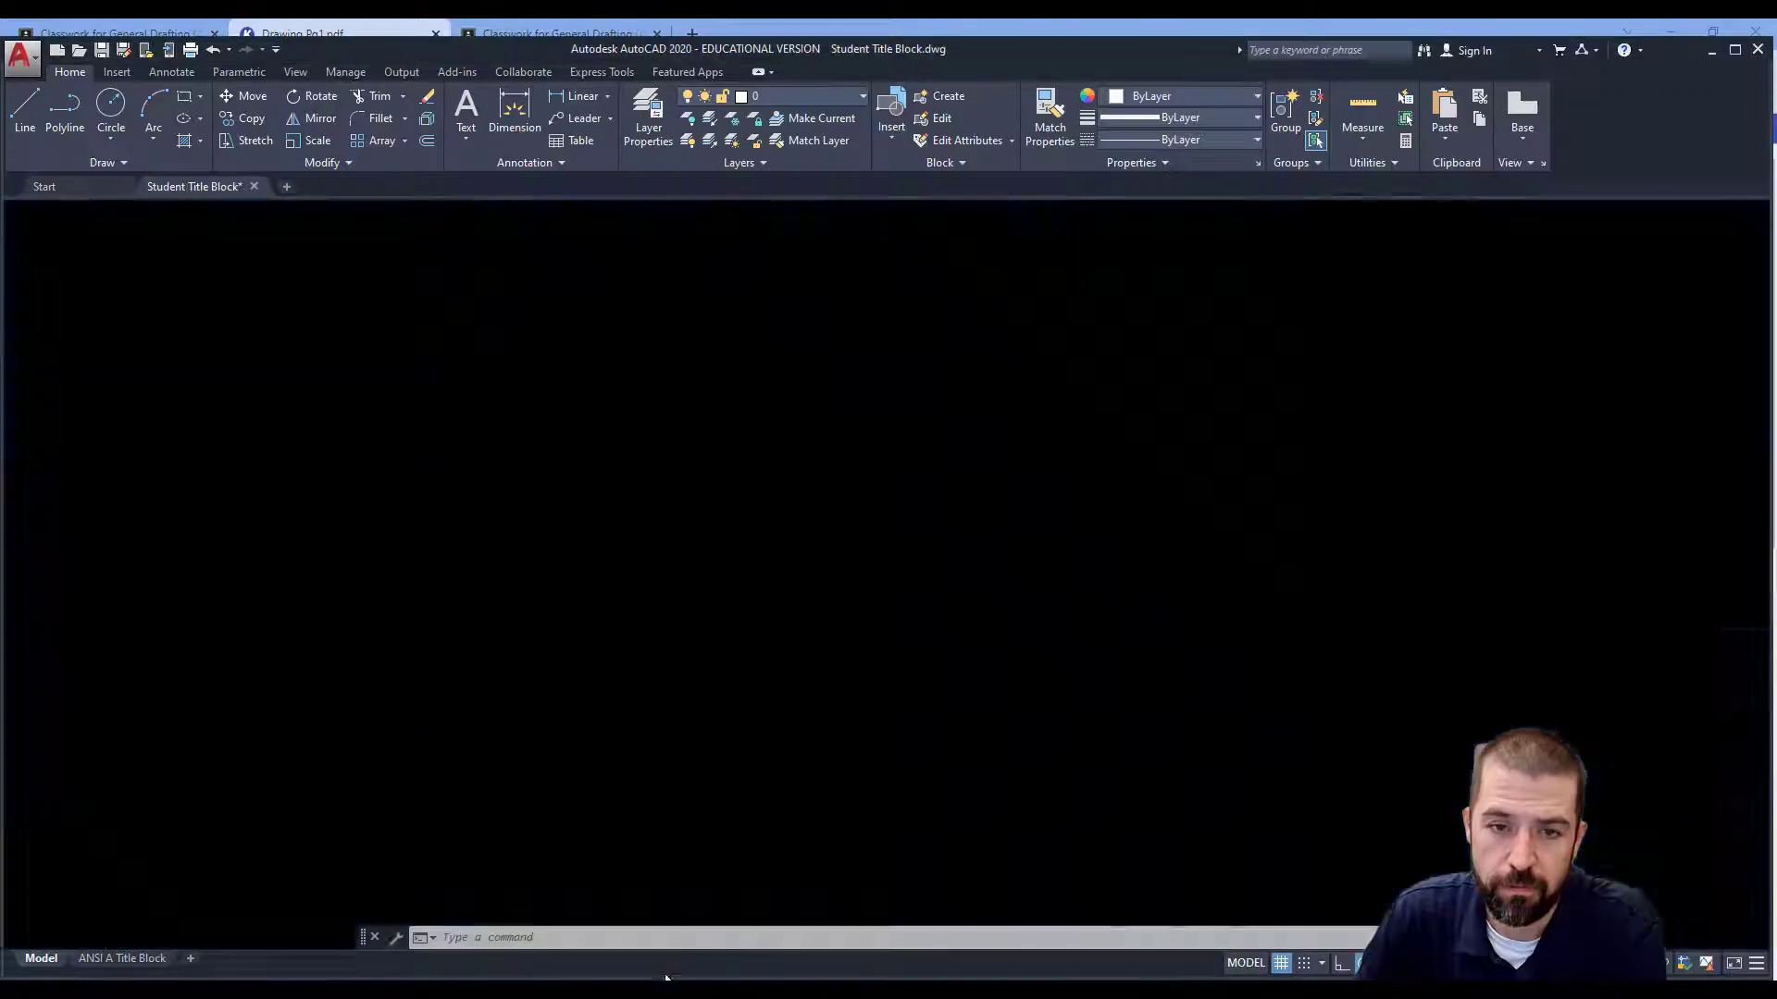
Offset the front and top rectangles' left edges 2.5 units inward.
type("o")
key("Return")
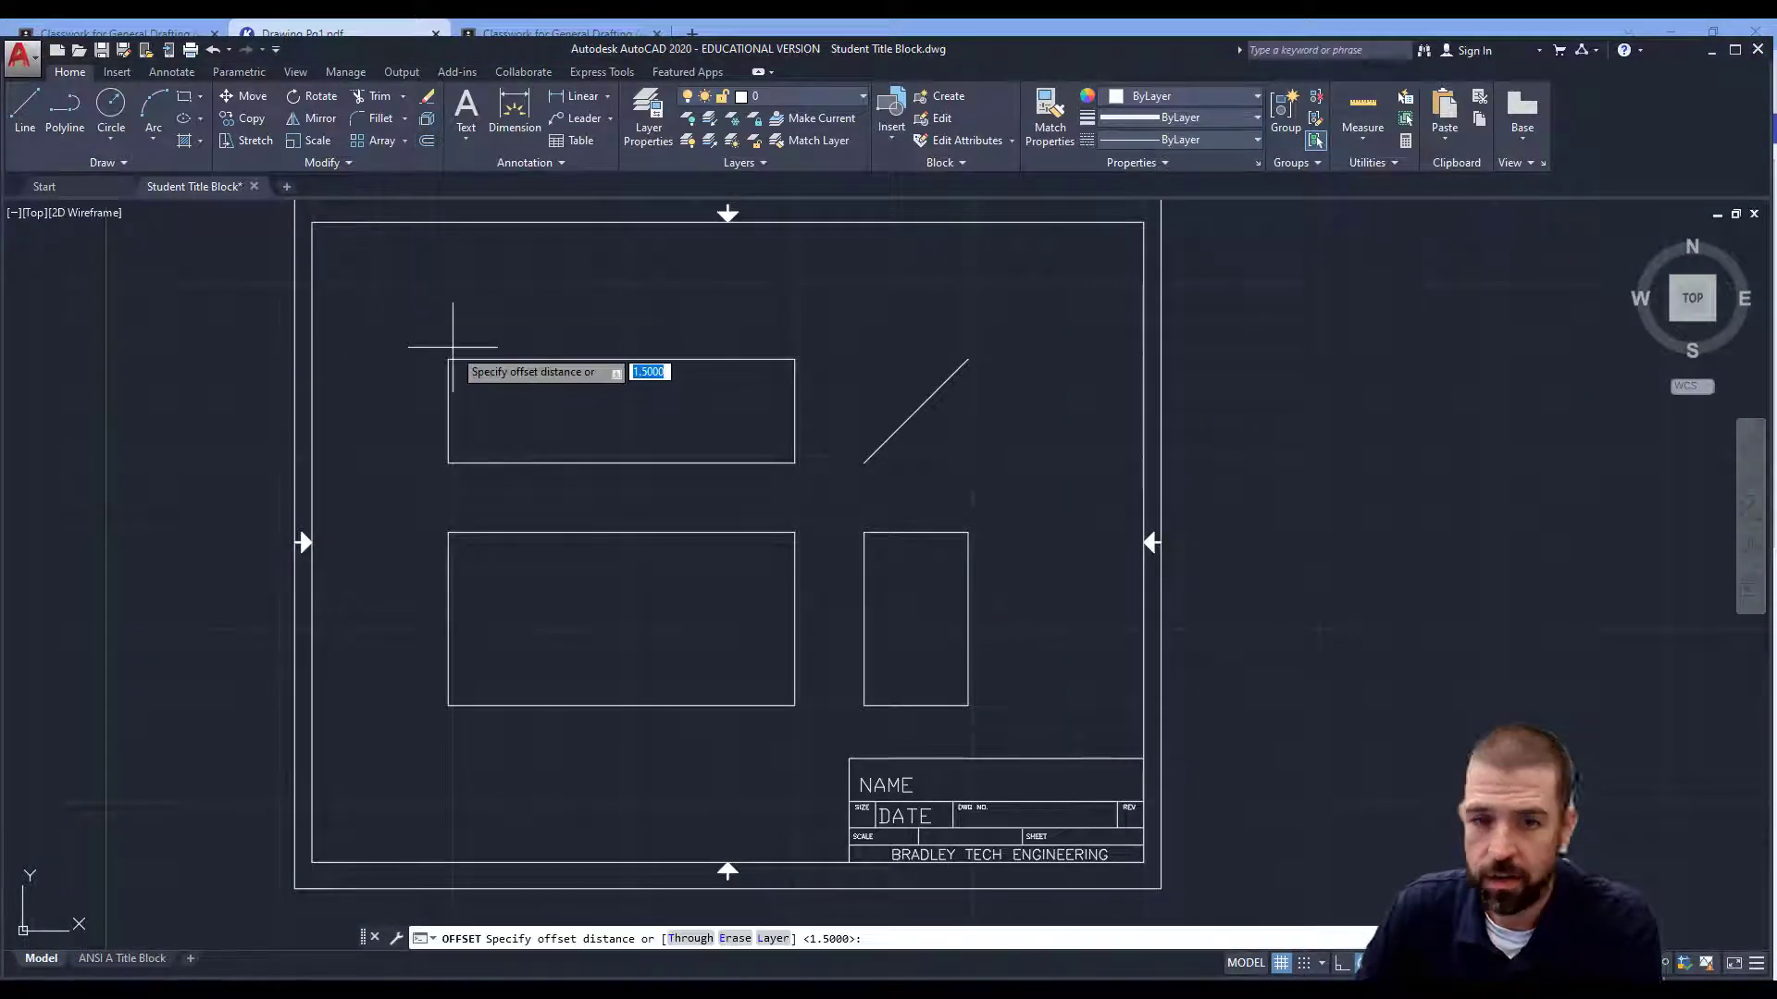
type("2.5")
key("Return")
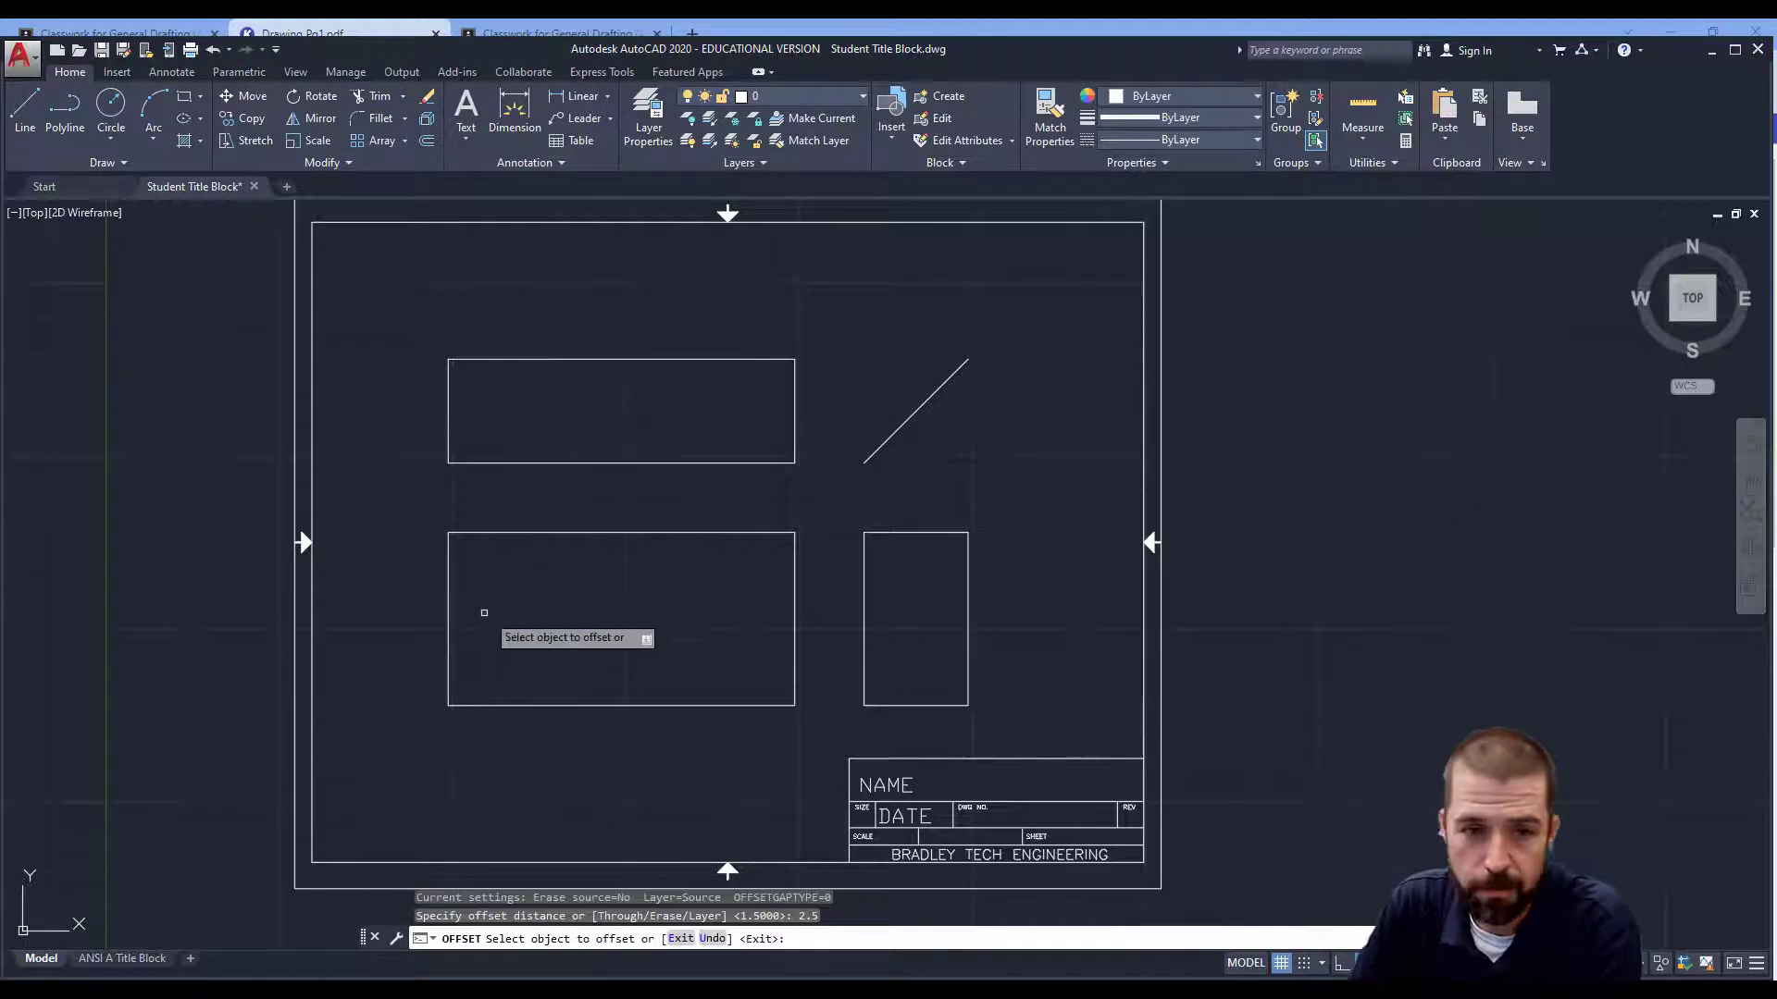
left_click(451, 622)
left_click(537, 617)
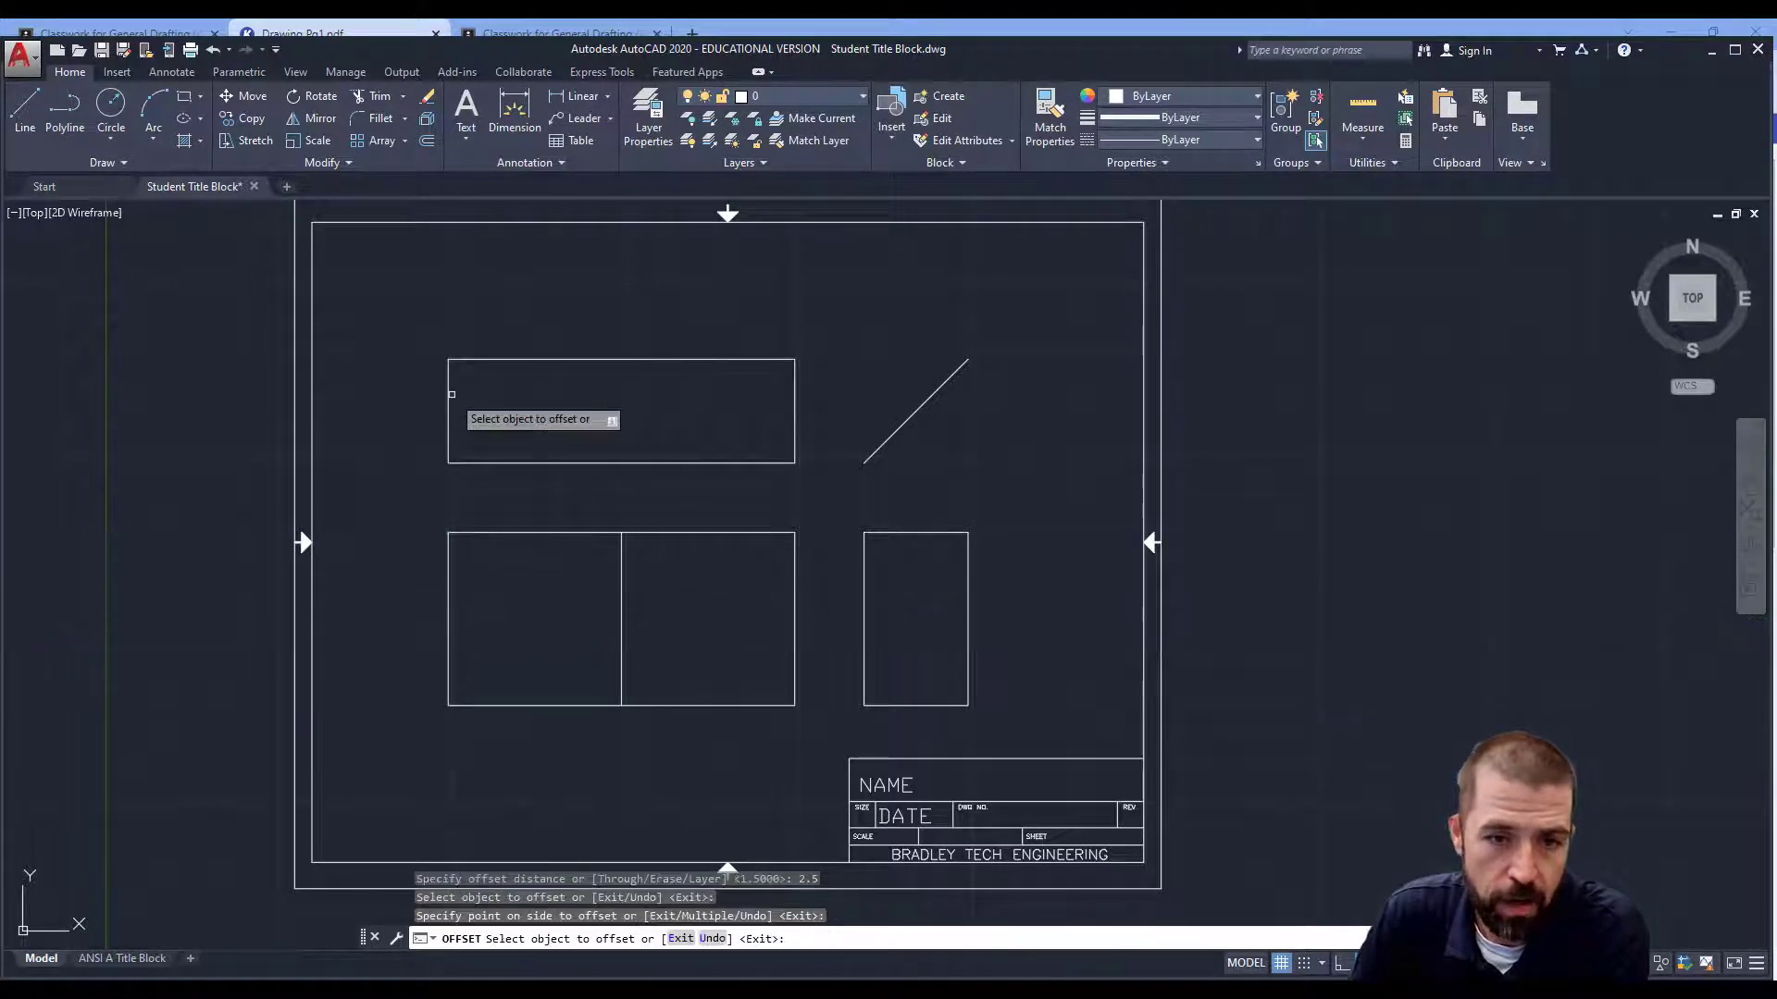
left_click(449, 411)
left_click(592, 412)
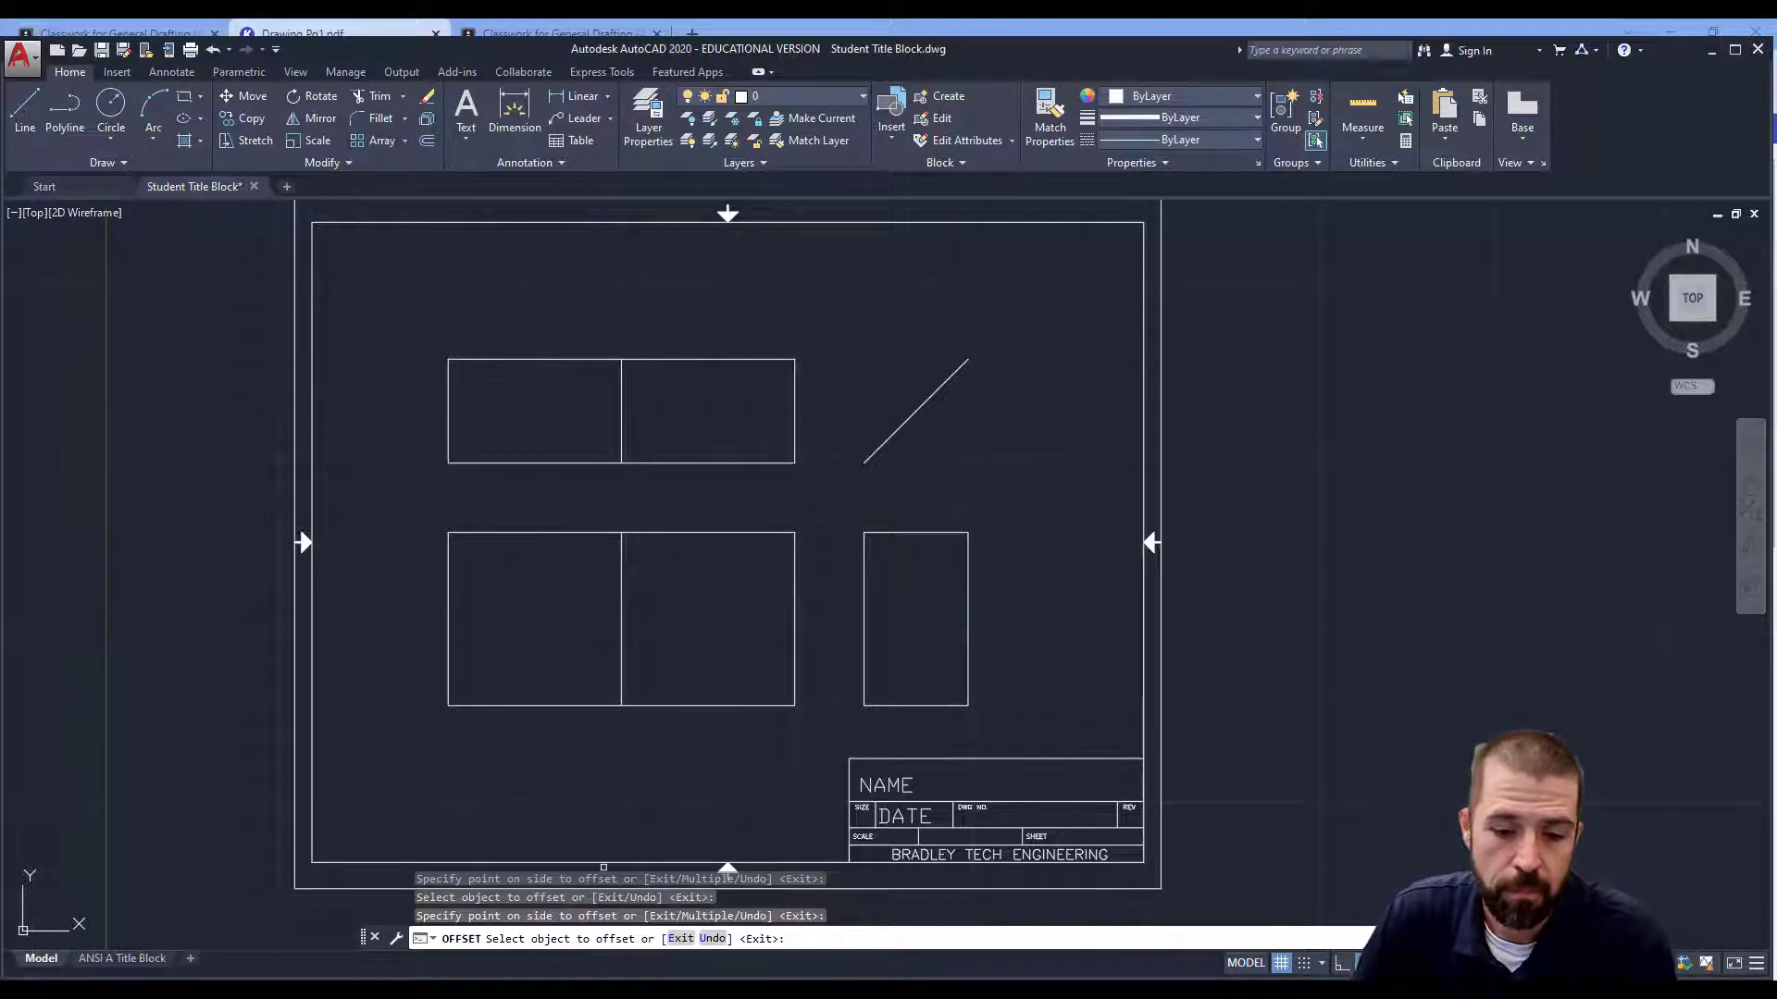
left_click(597, 996)
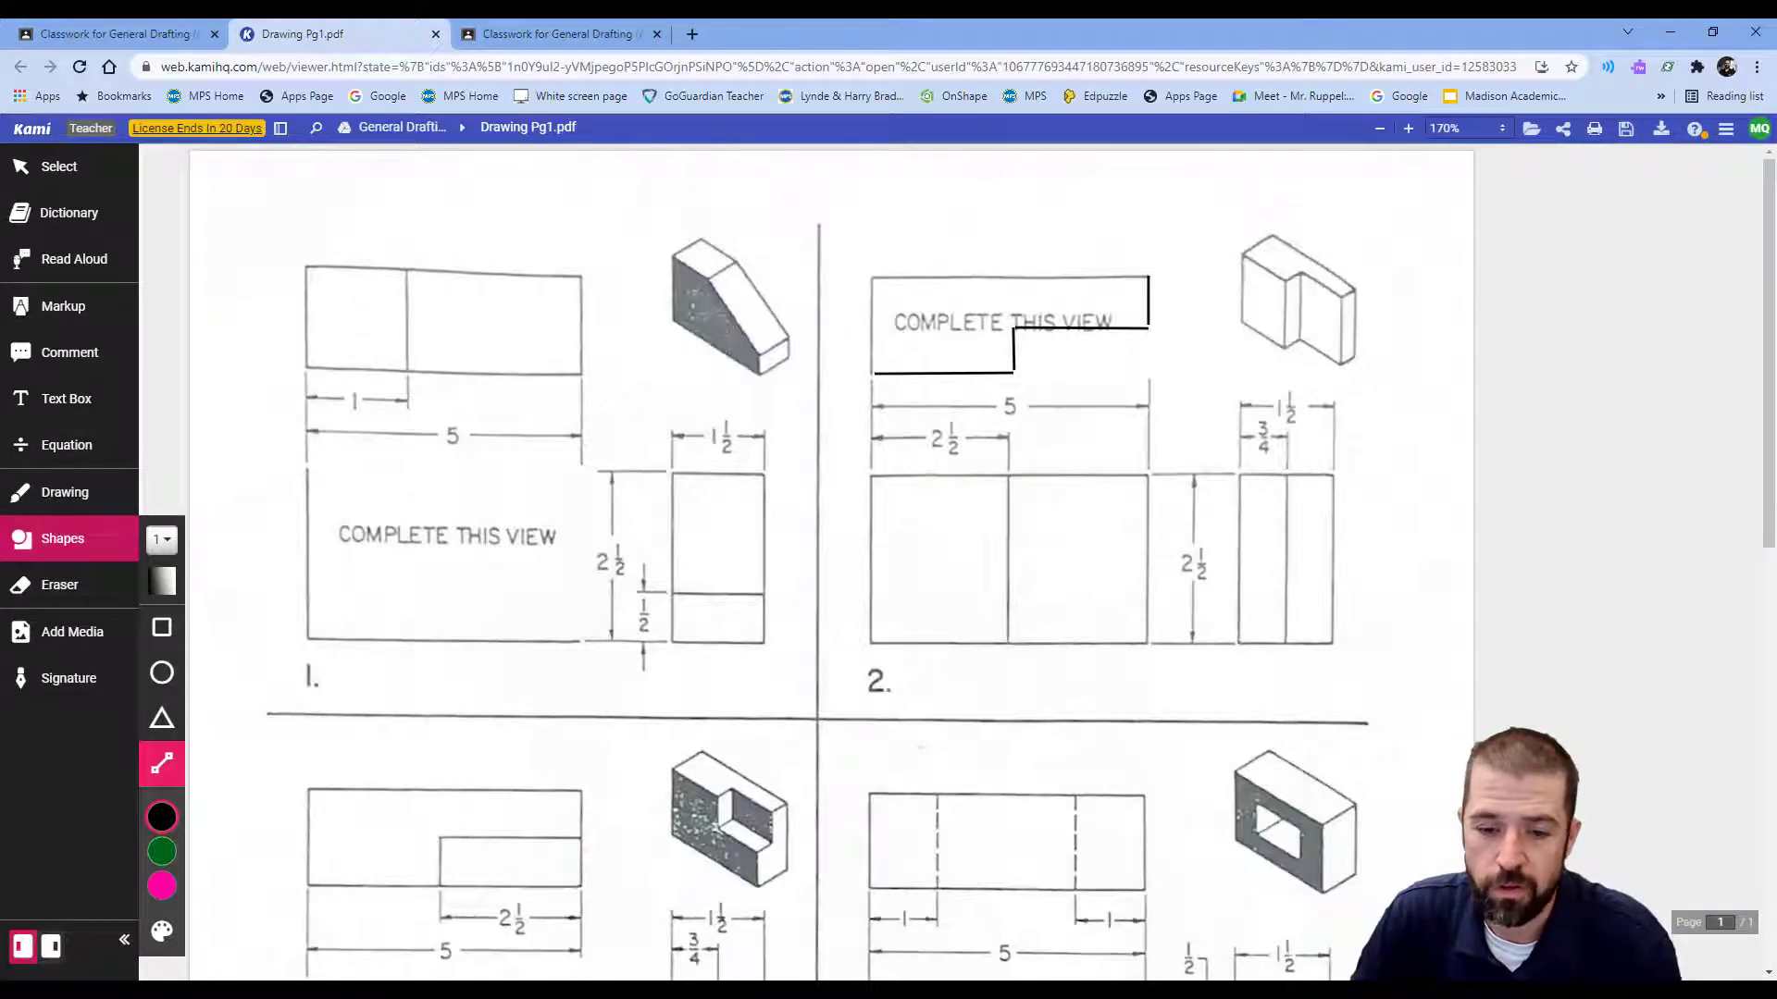
left_click(639, 995)
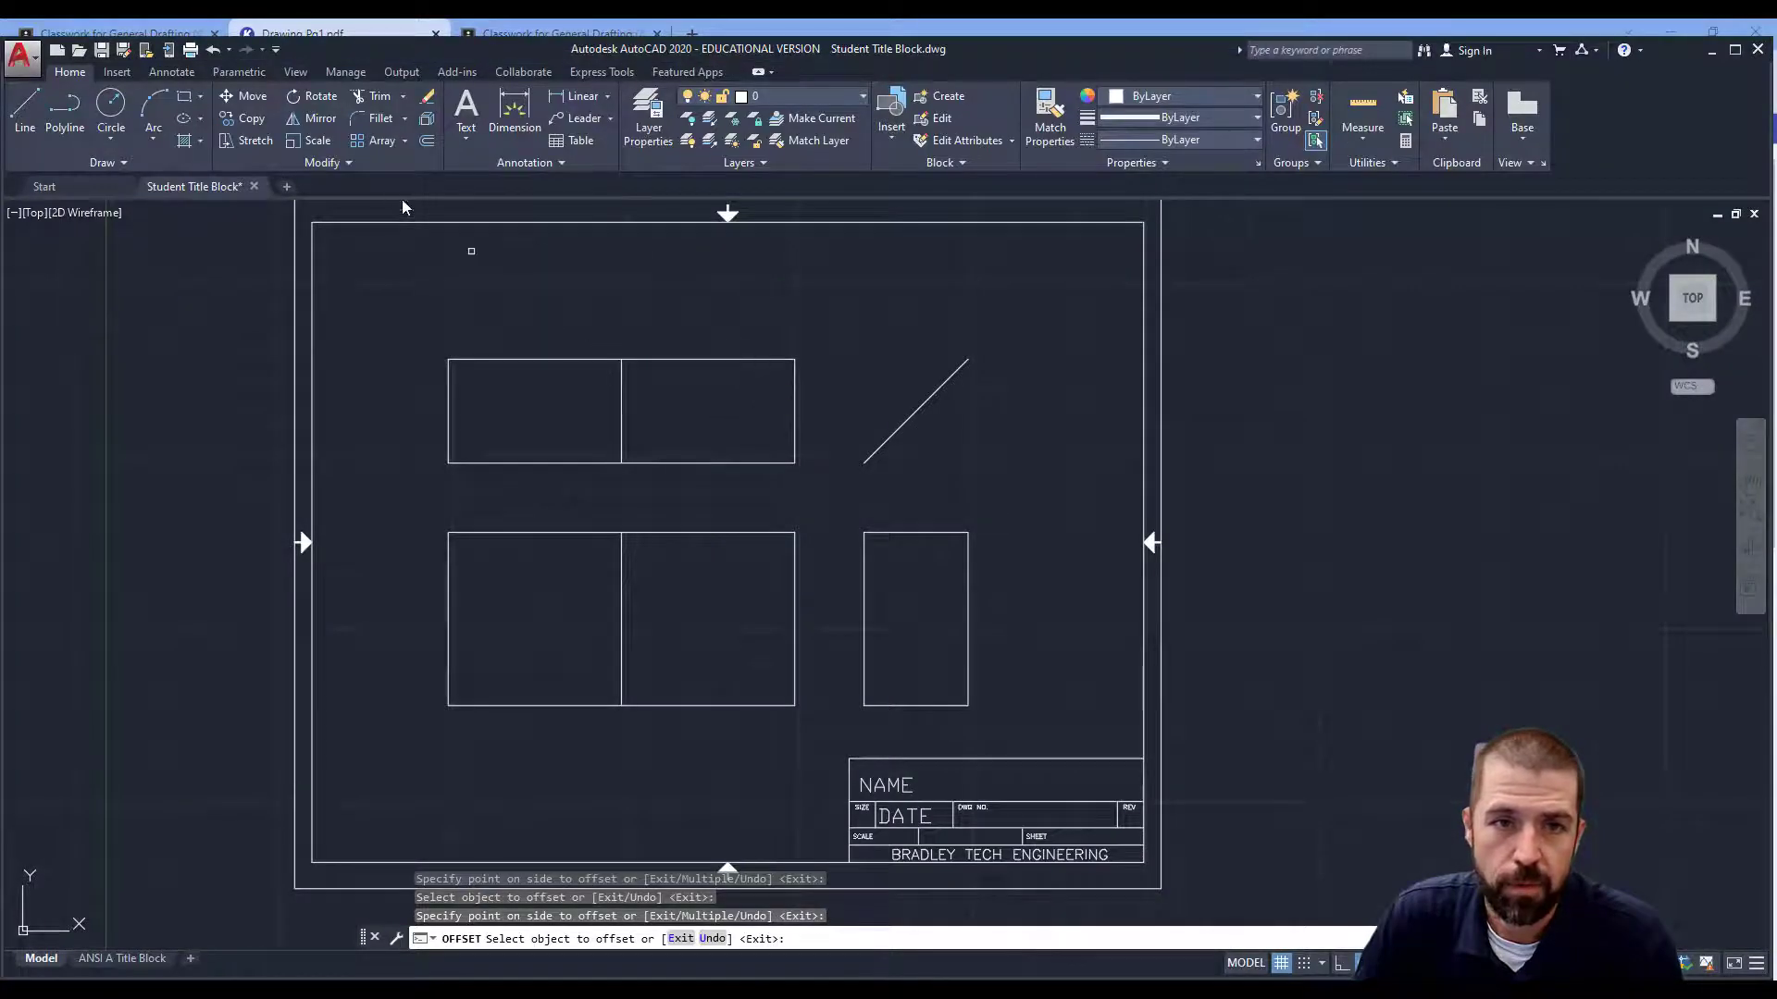
Offset the side view's left edge right and the top view's top edge down by 0.75.
left_click(426, 142)
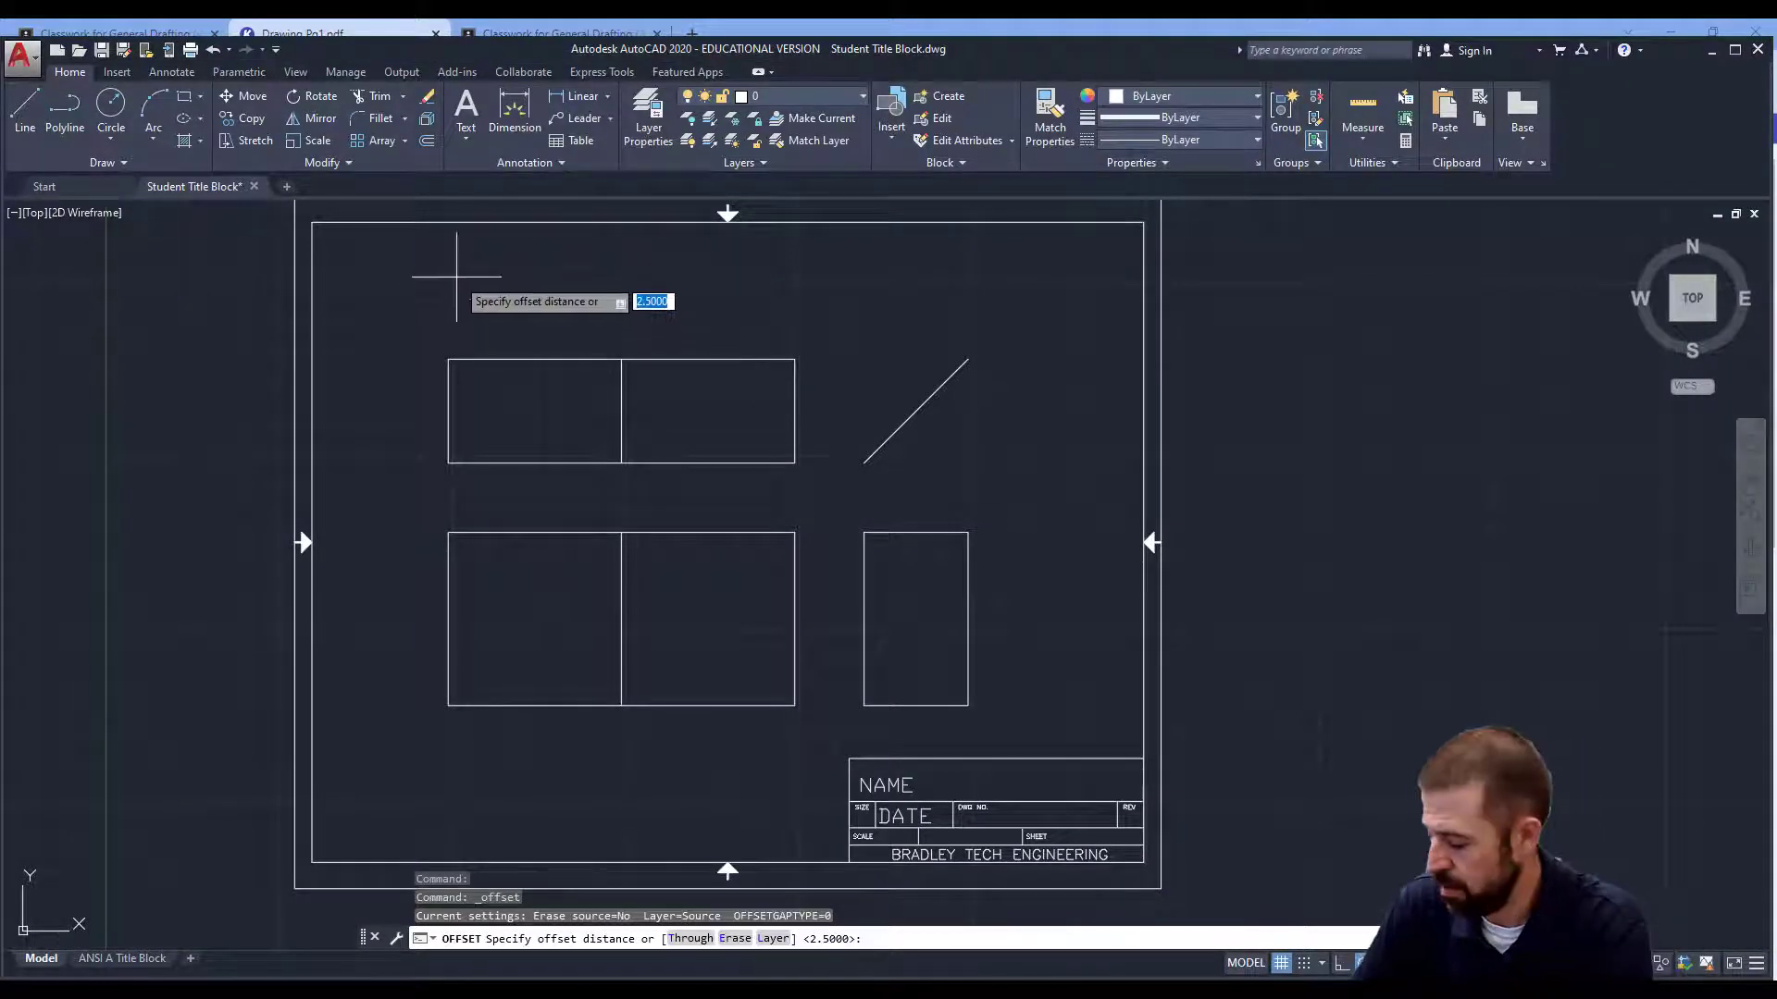
key("Return")
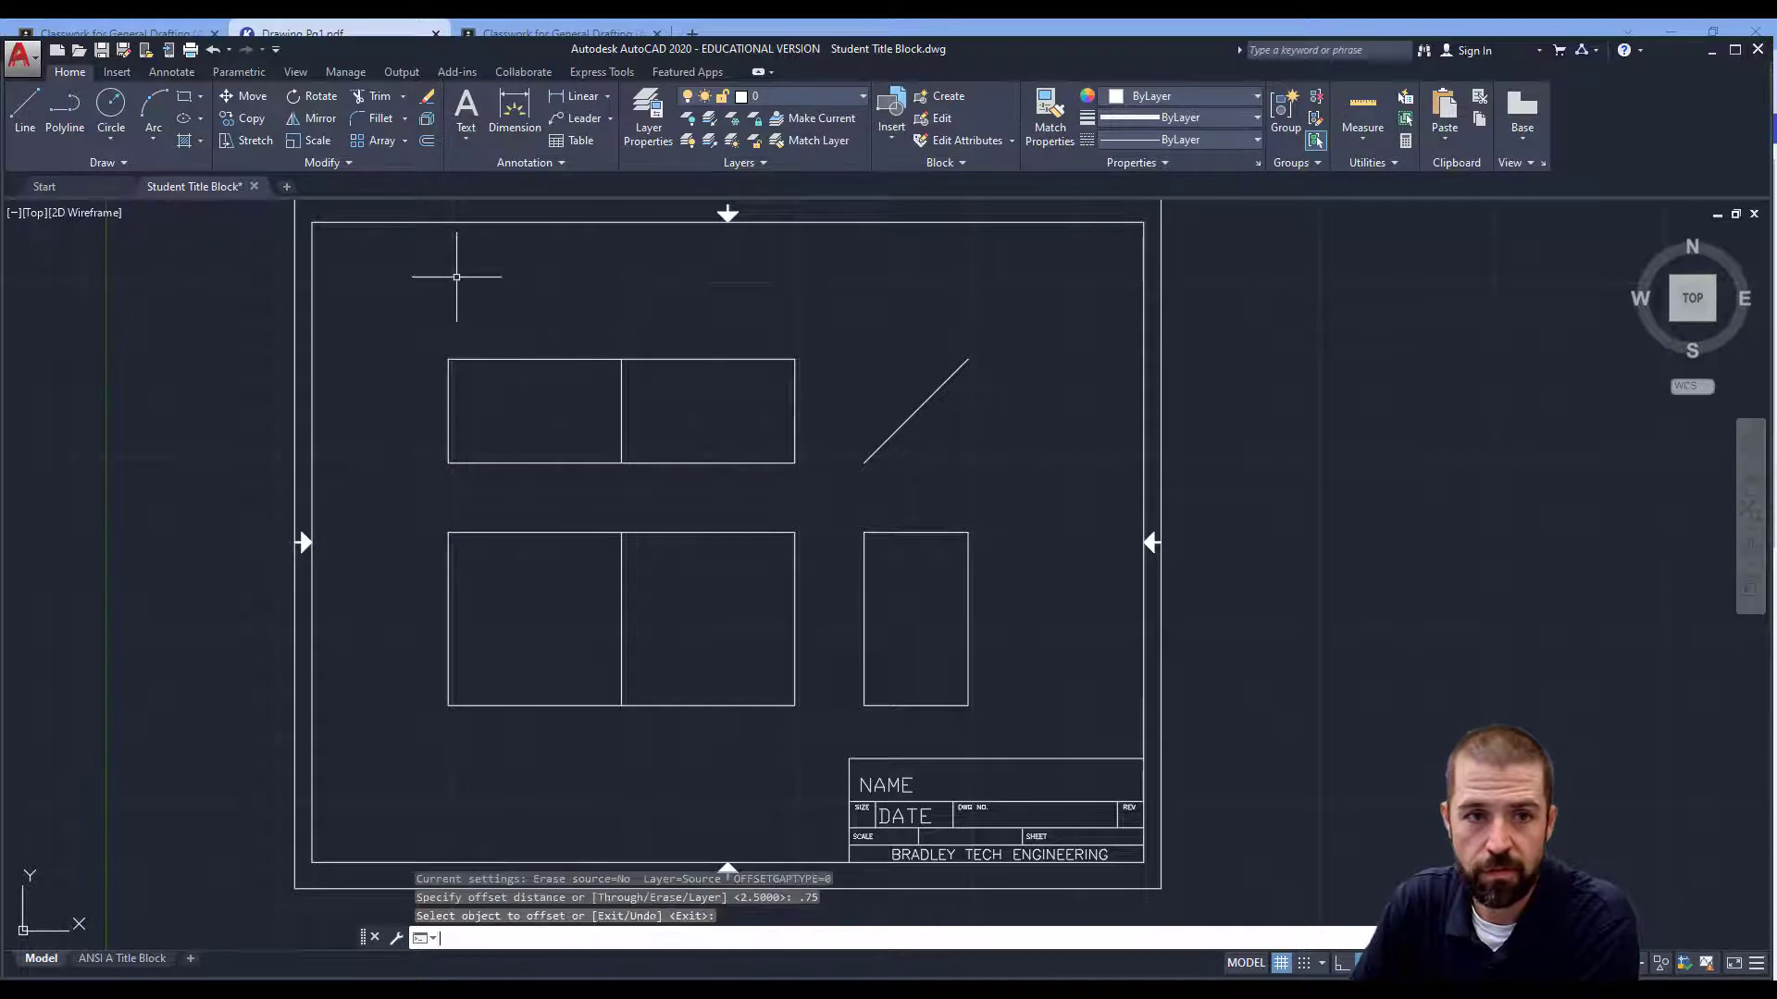
left_click(427, 141)
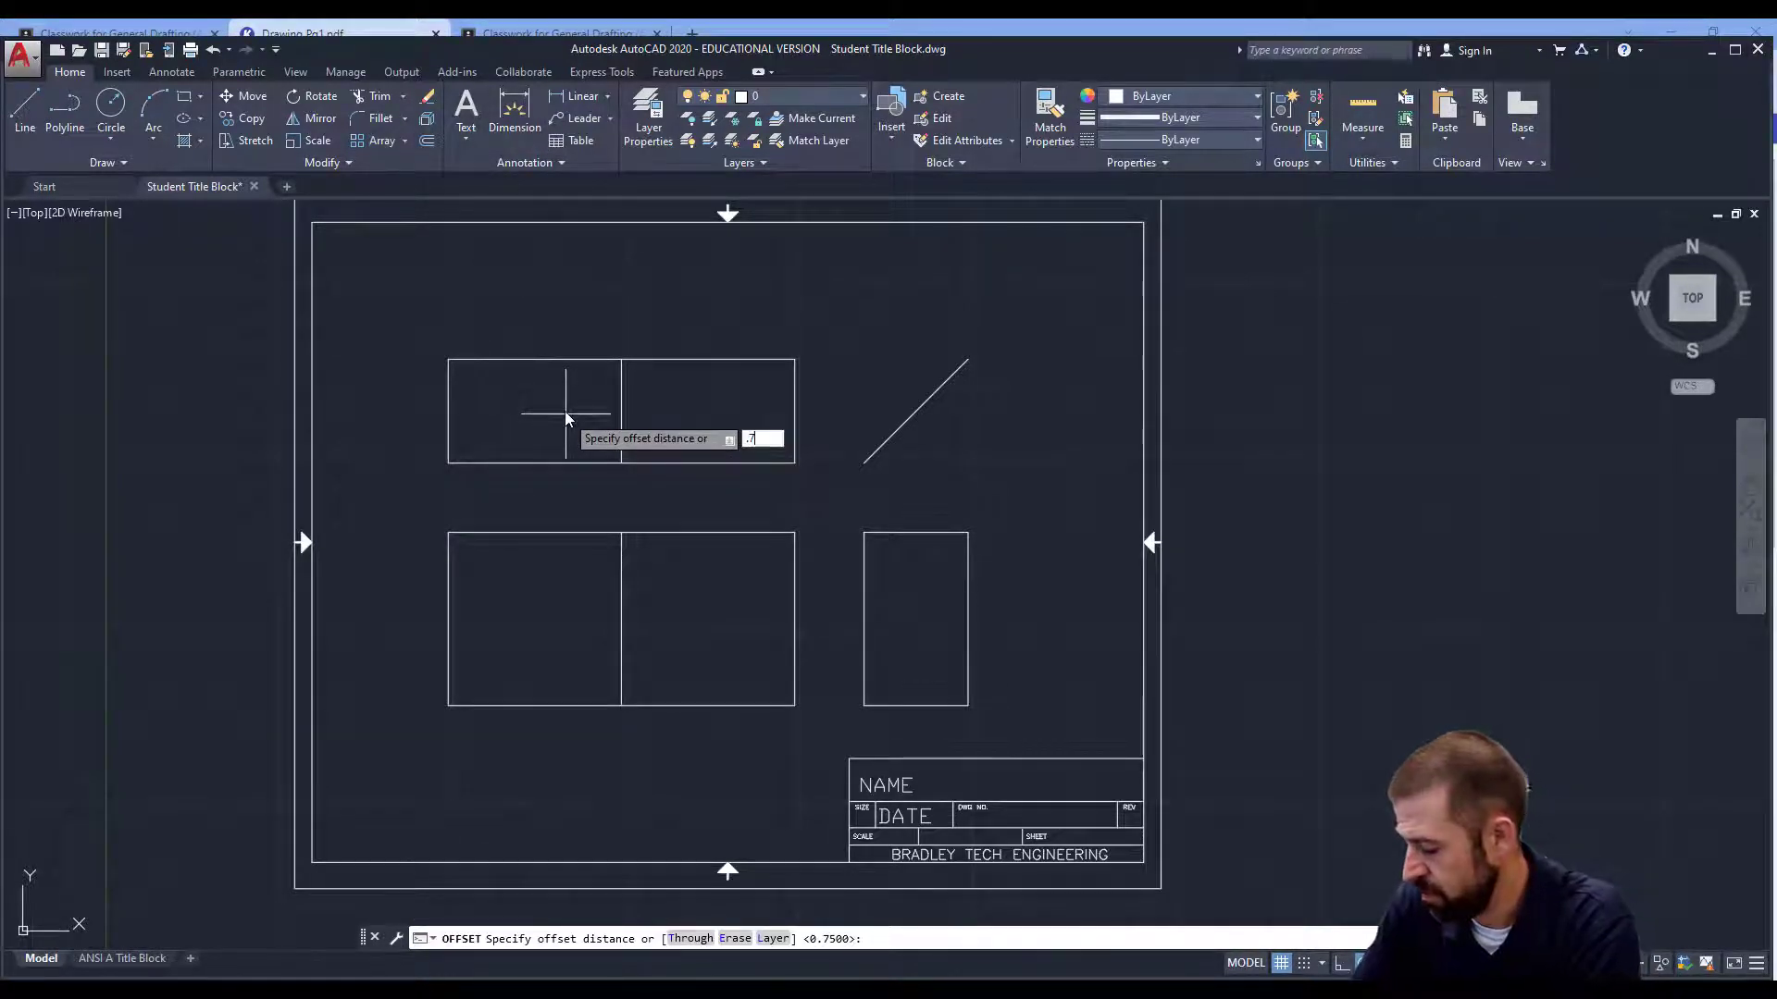
key("Return")
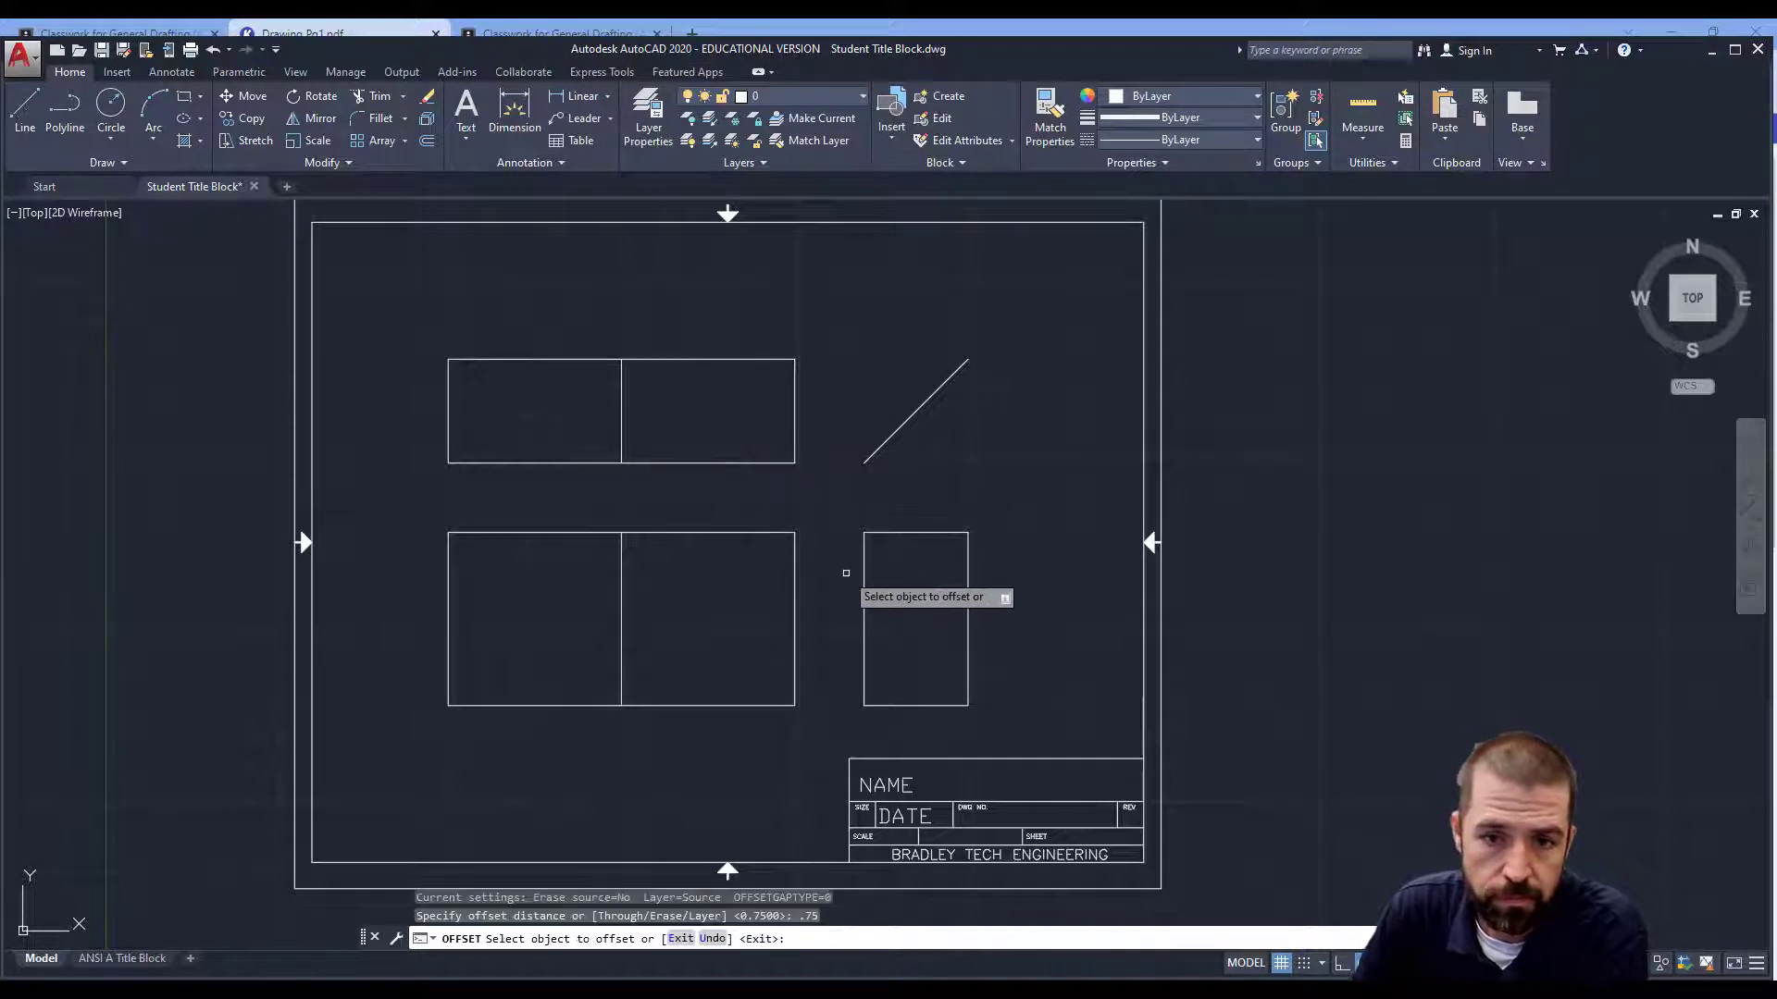
left_click(863, 584)
left_click(880, 602)
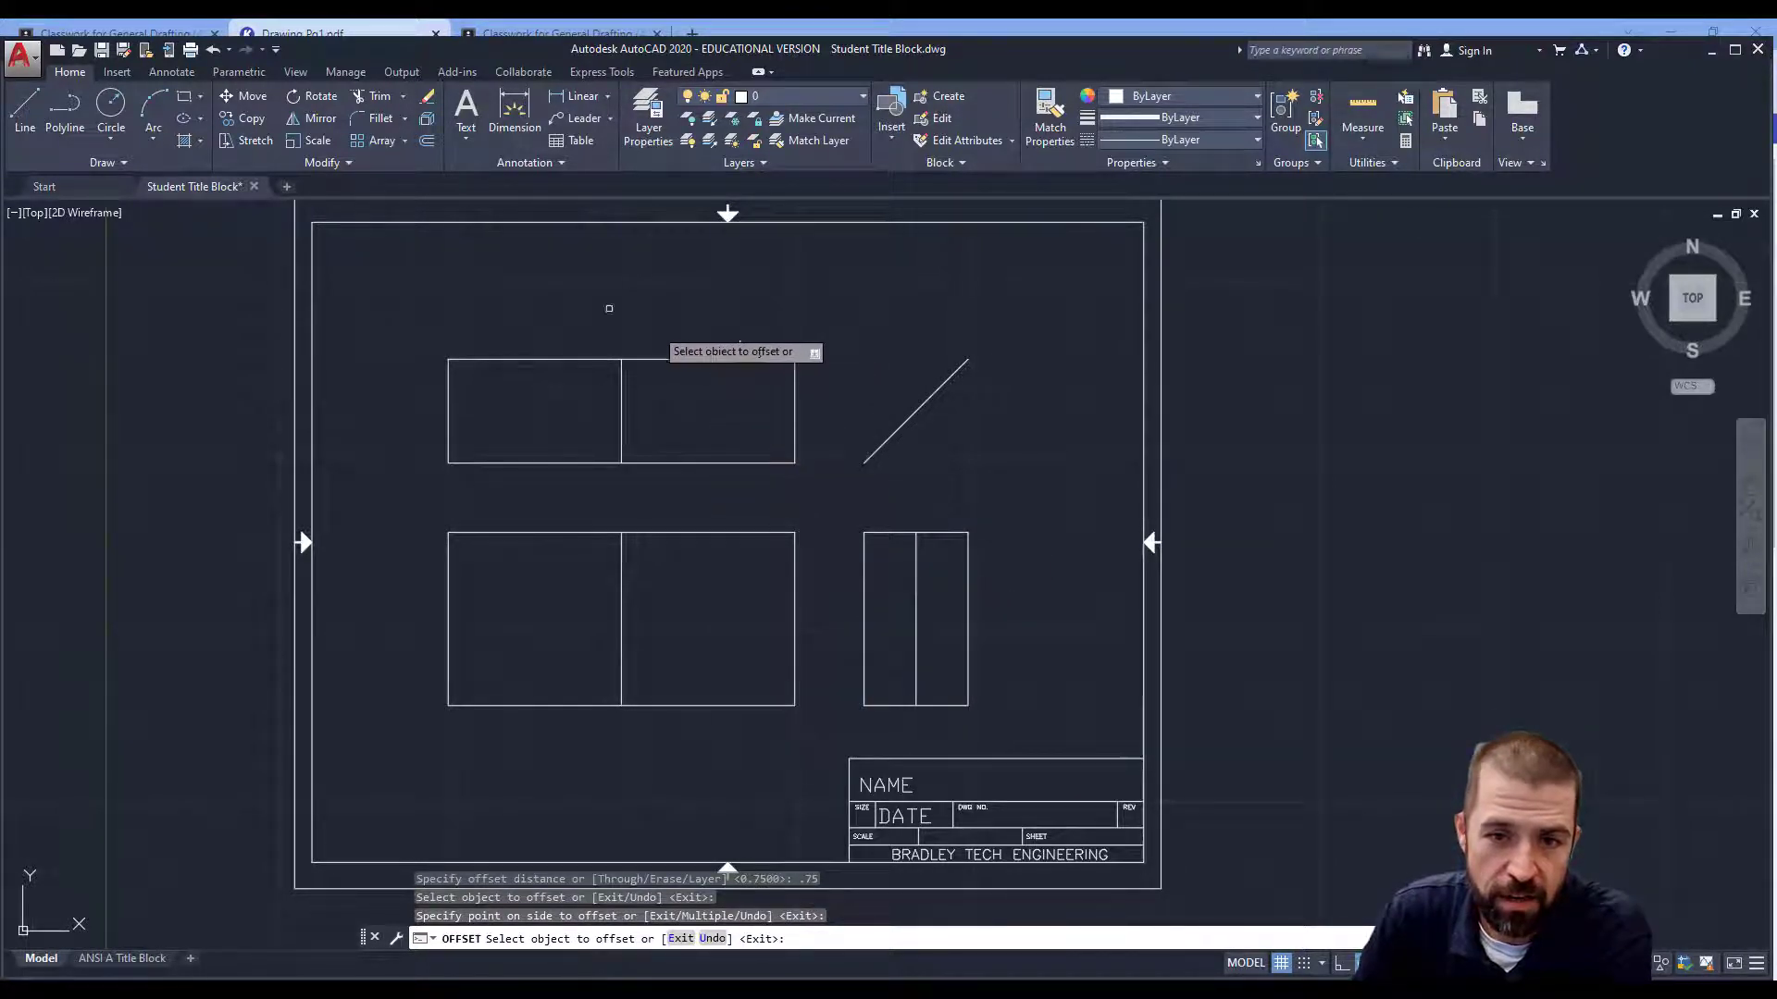
left_click(680, 363)
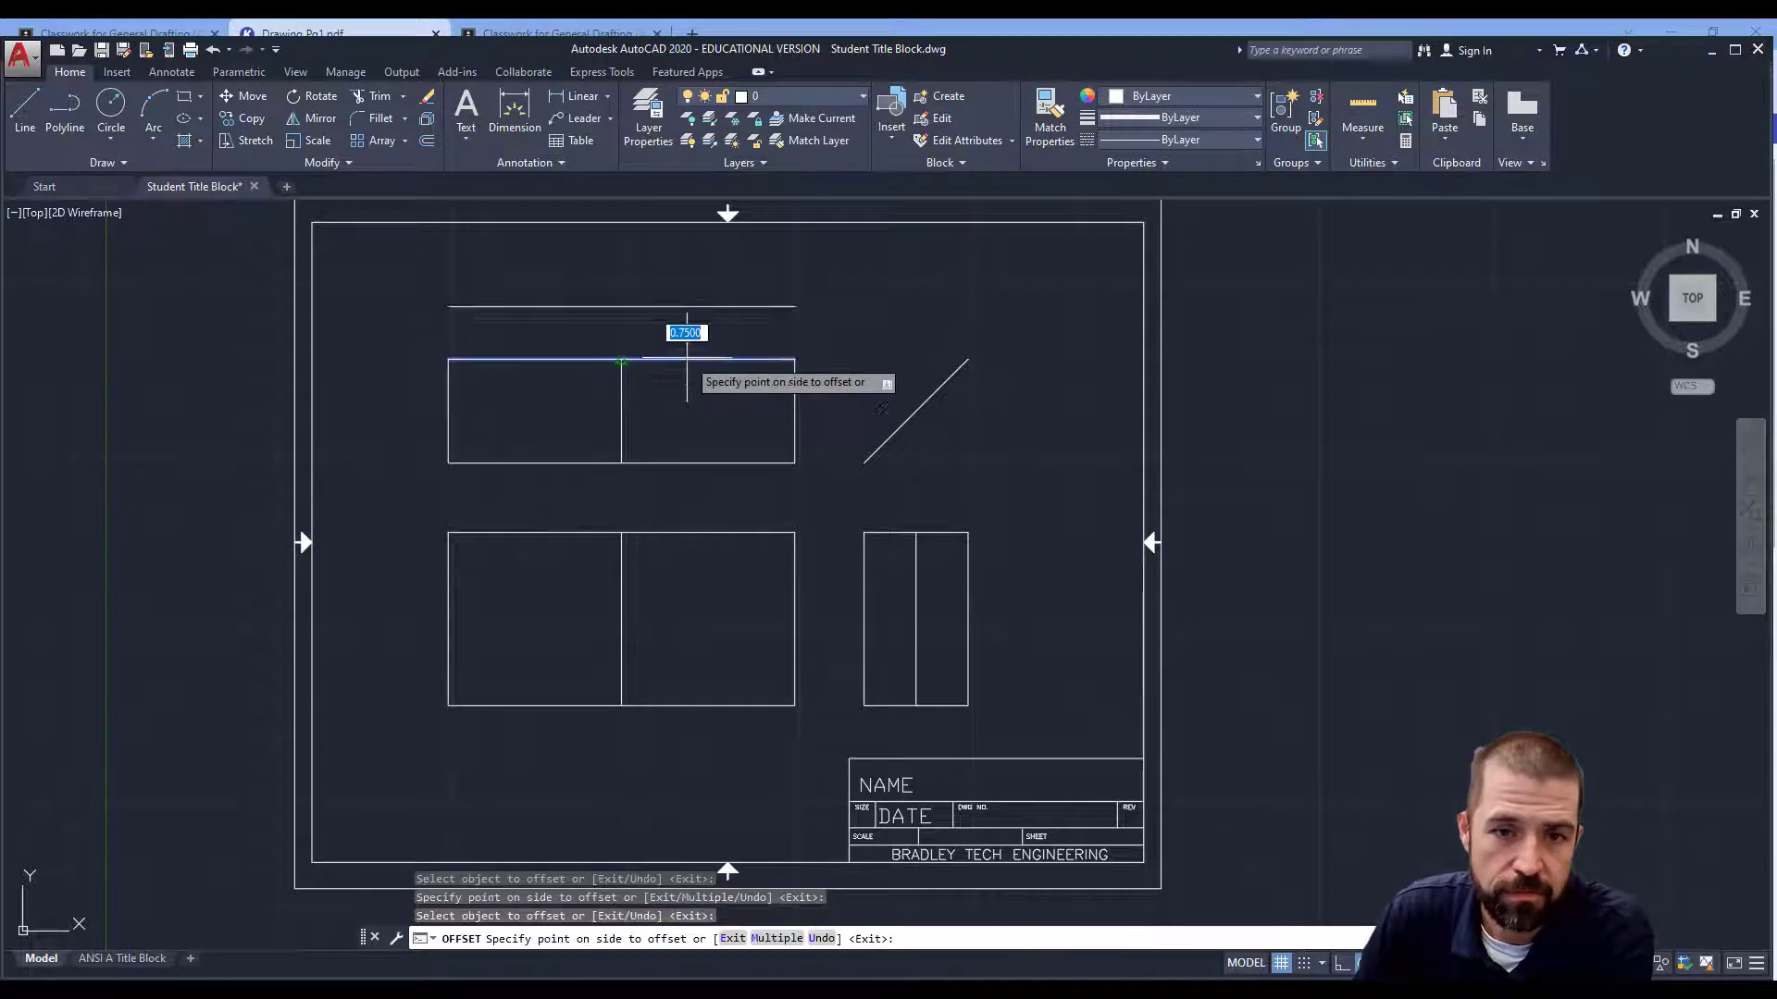
left_click(690, 408)
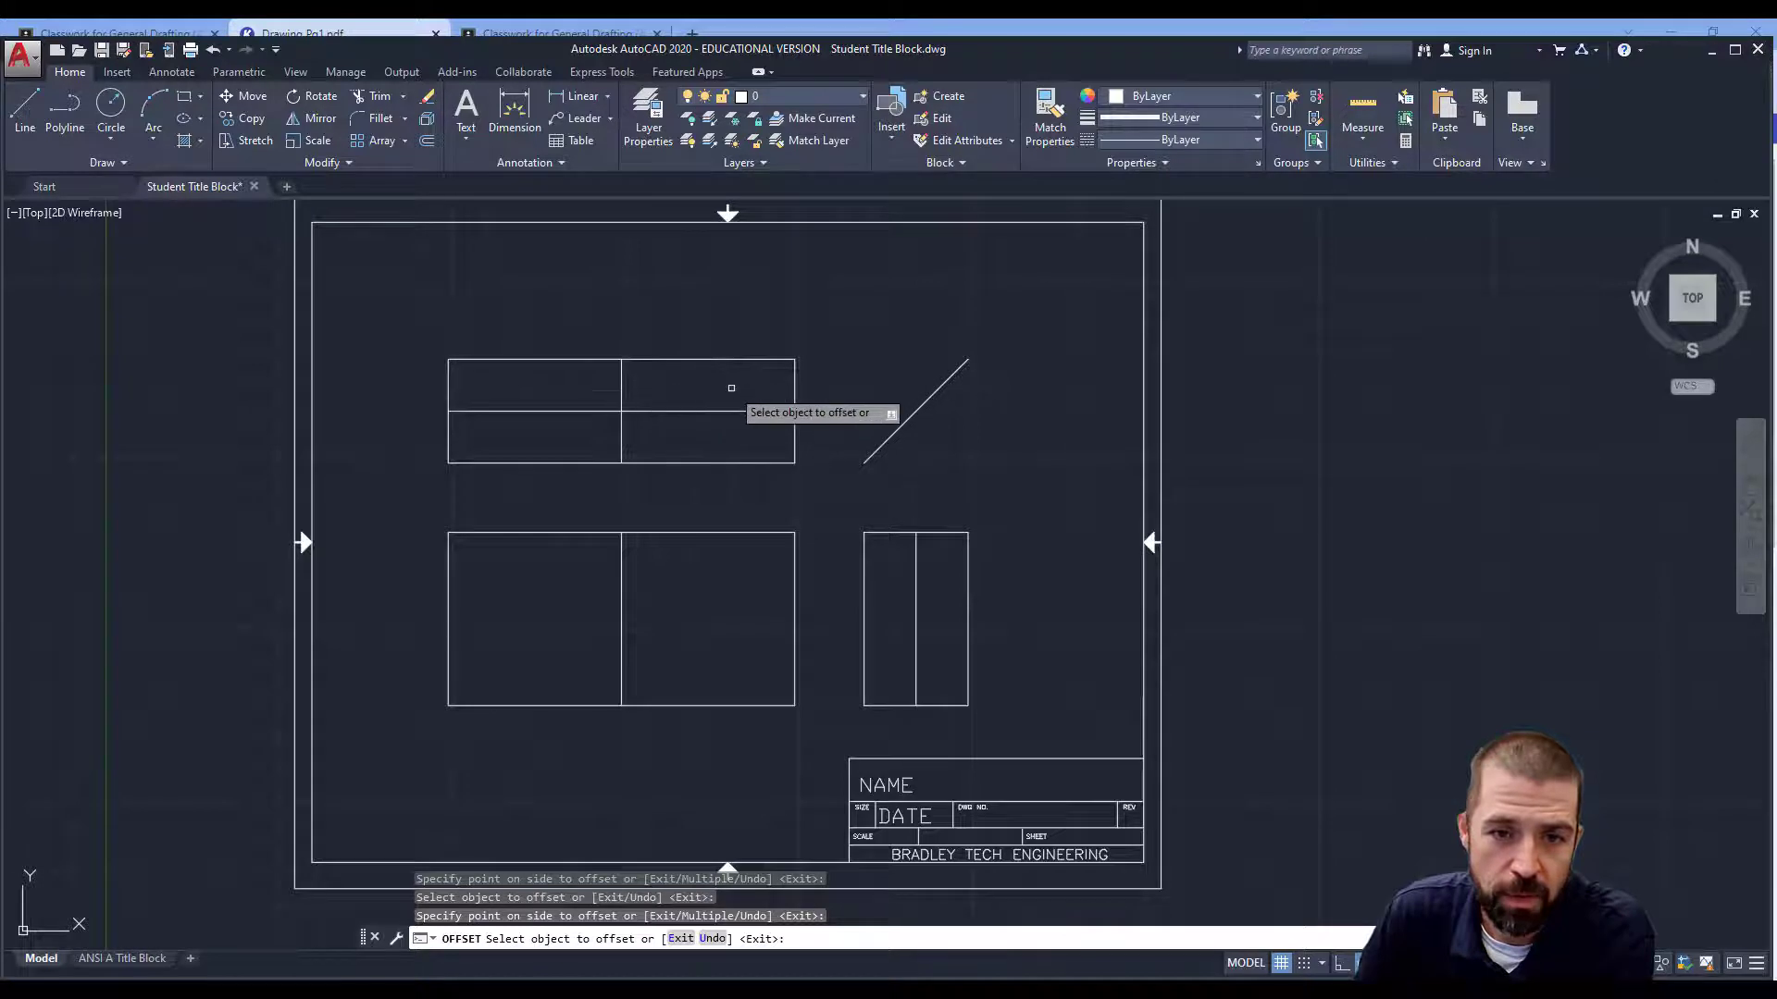
Trim the top view's extra middle and bottom segments to leave a stepped L outline.
left_click(380, 102)
left_click(398, 315)
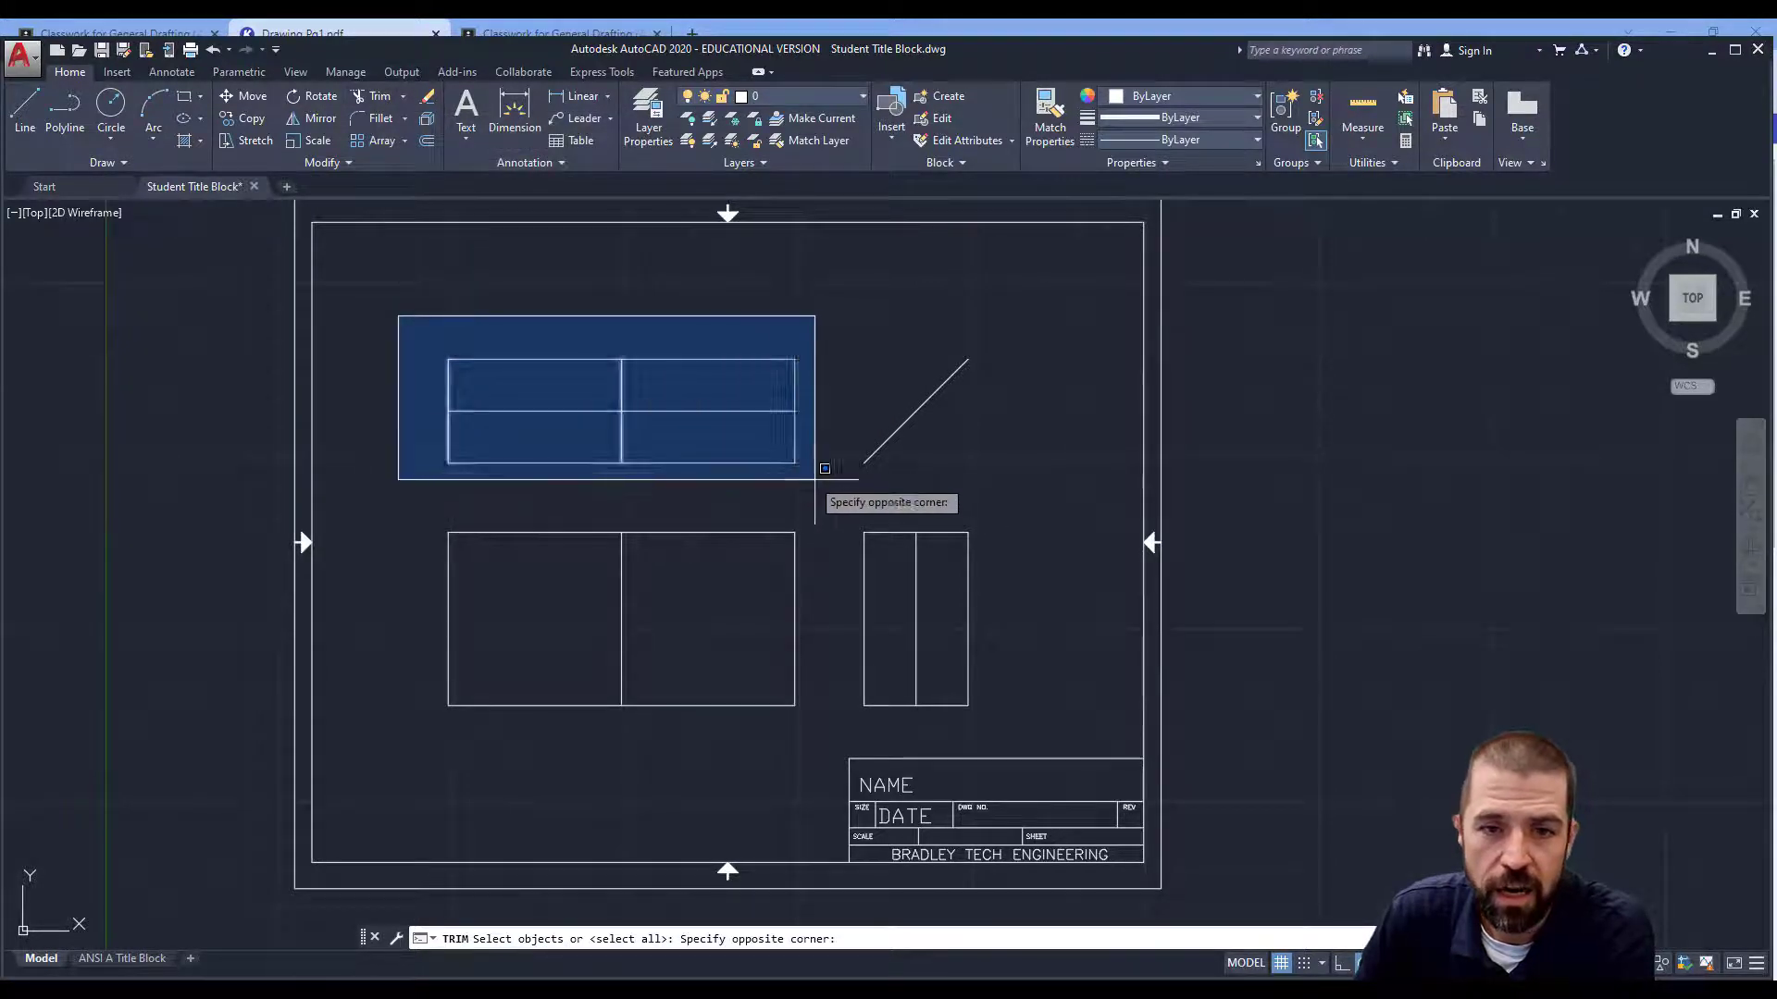
left_click(832, 484)
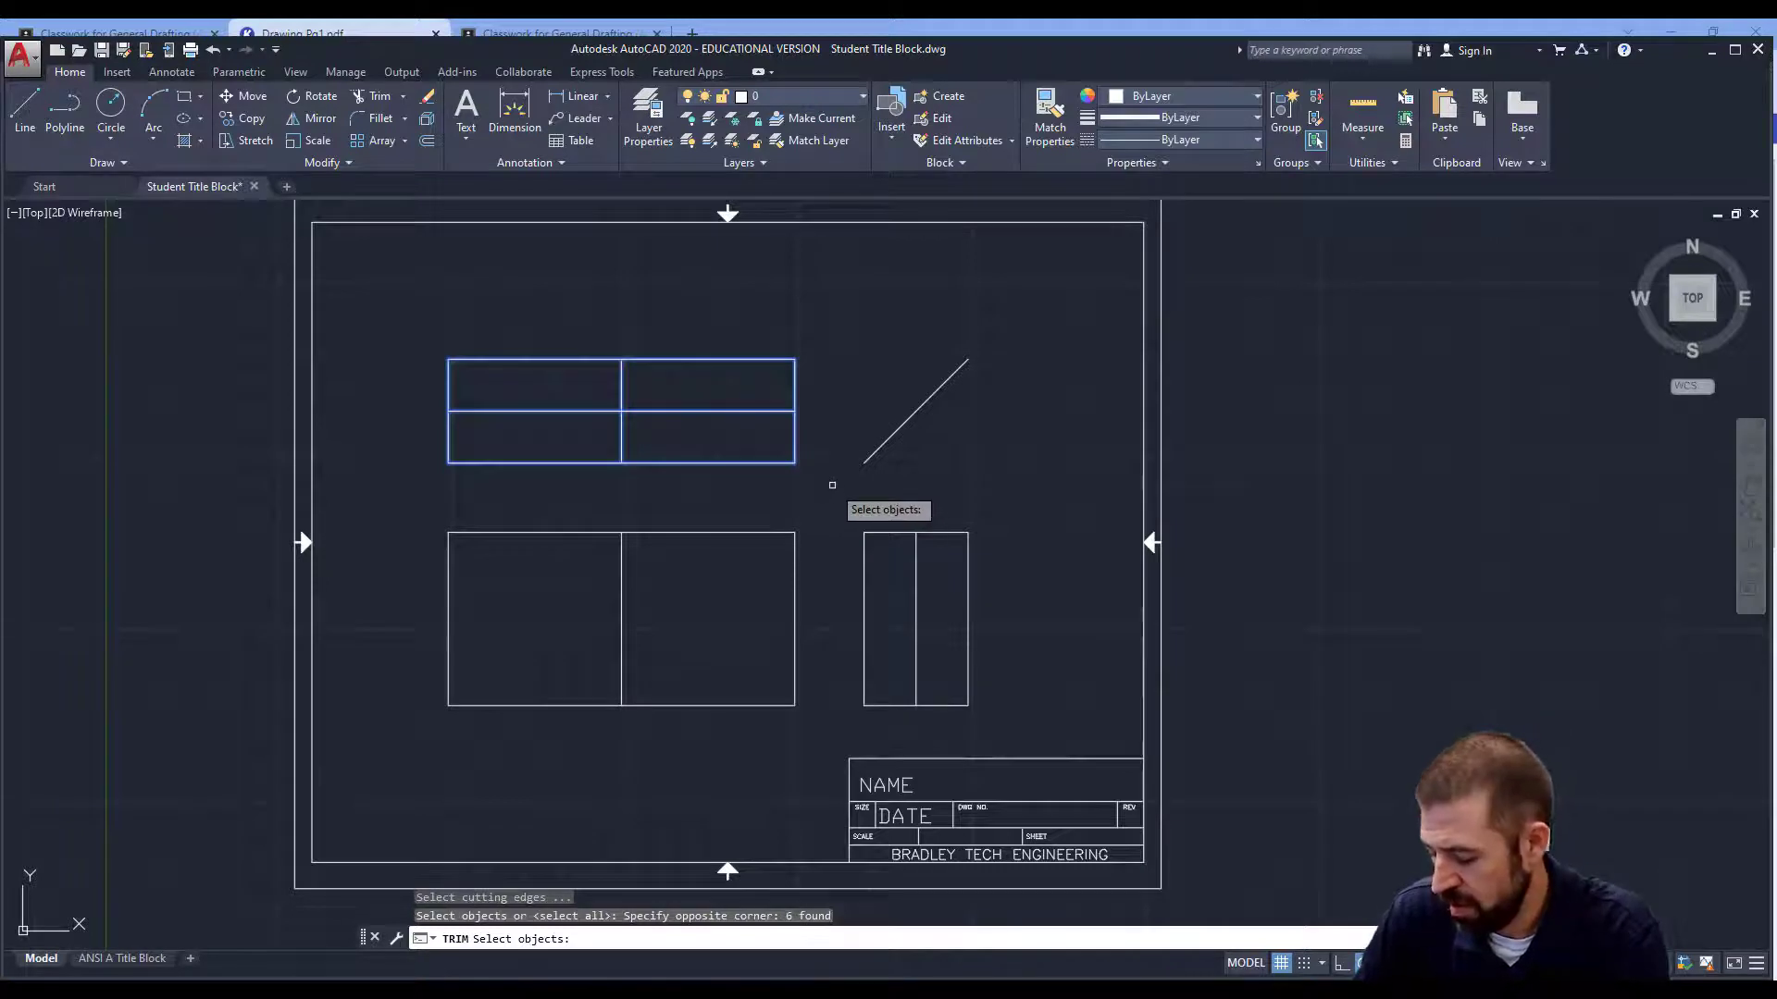
key("Return")
left_click(609, 407)
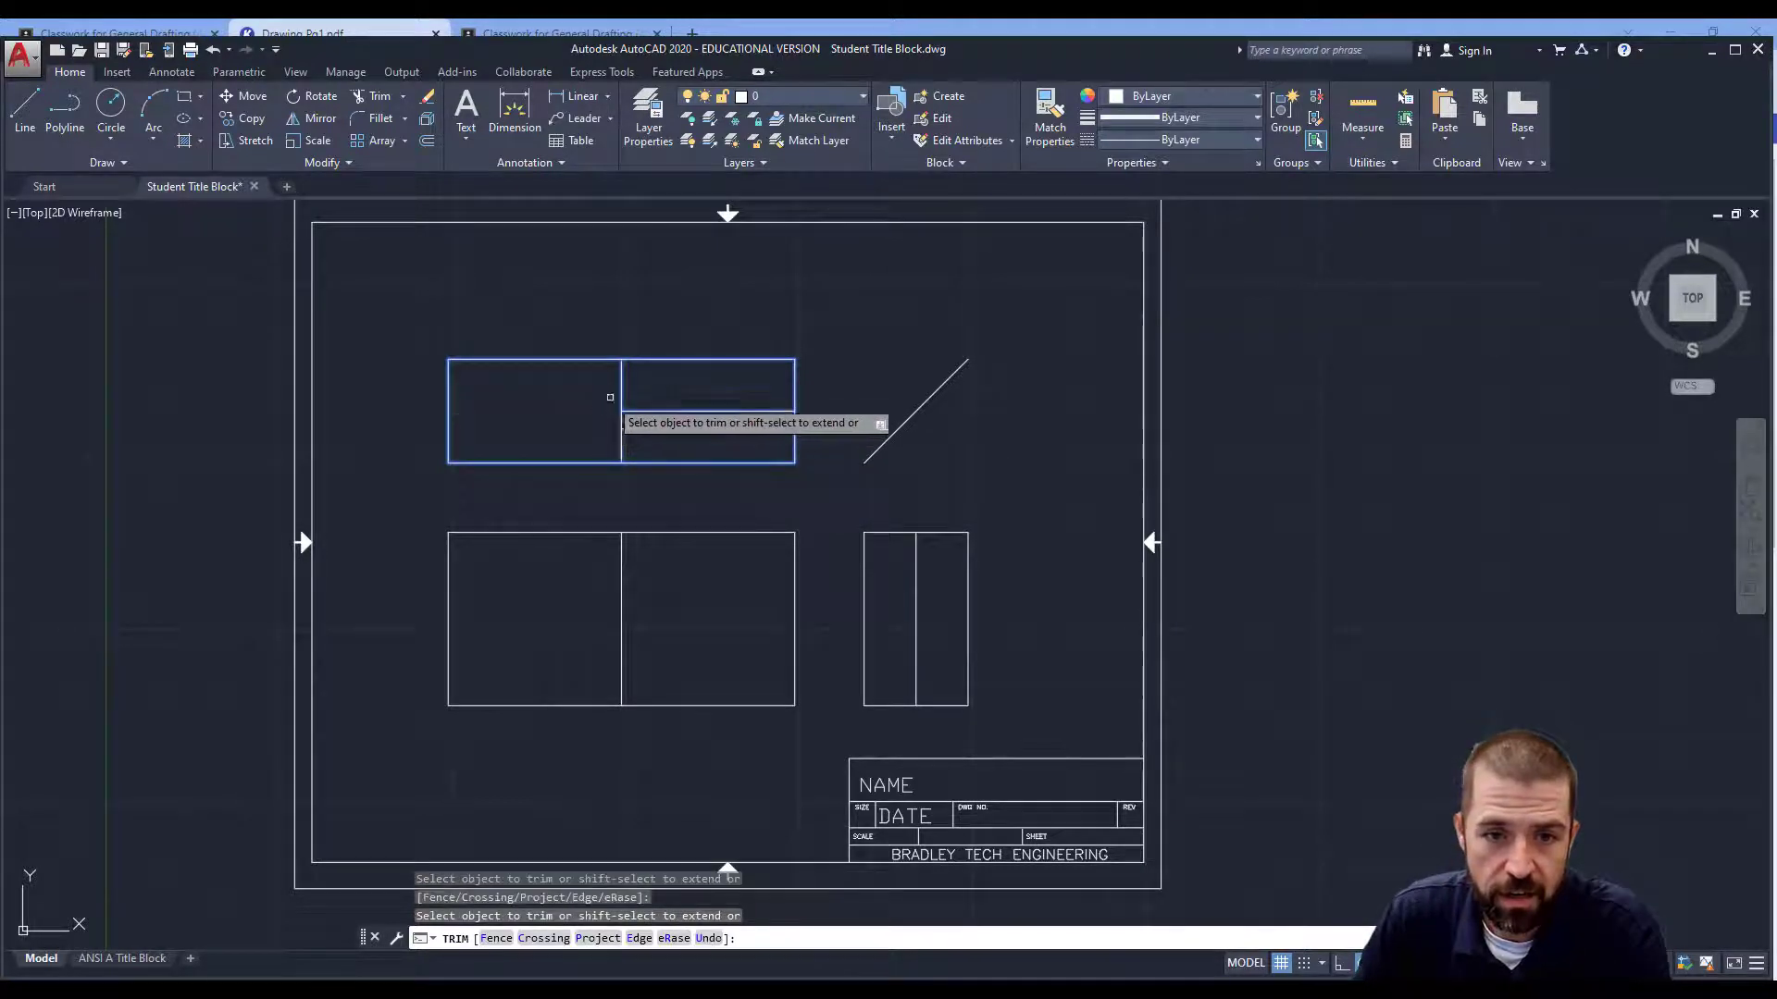
left_click(621, 383)
left_click(680, 463)
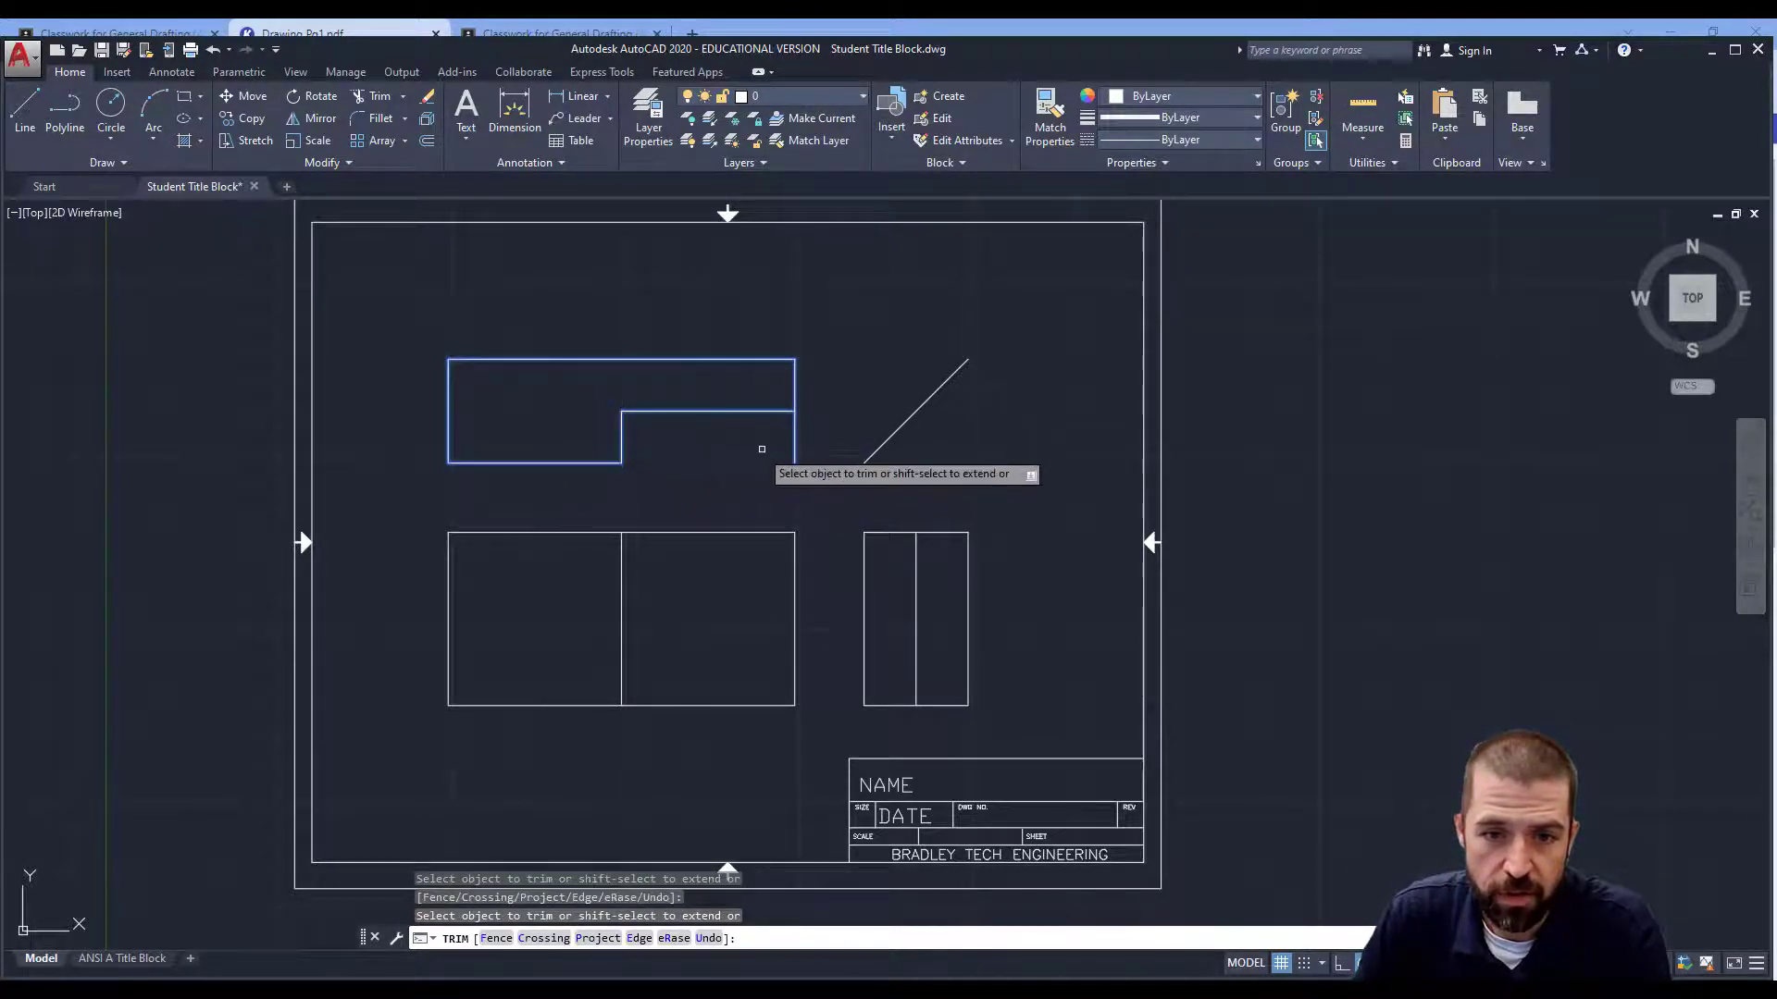
key("Escape")
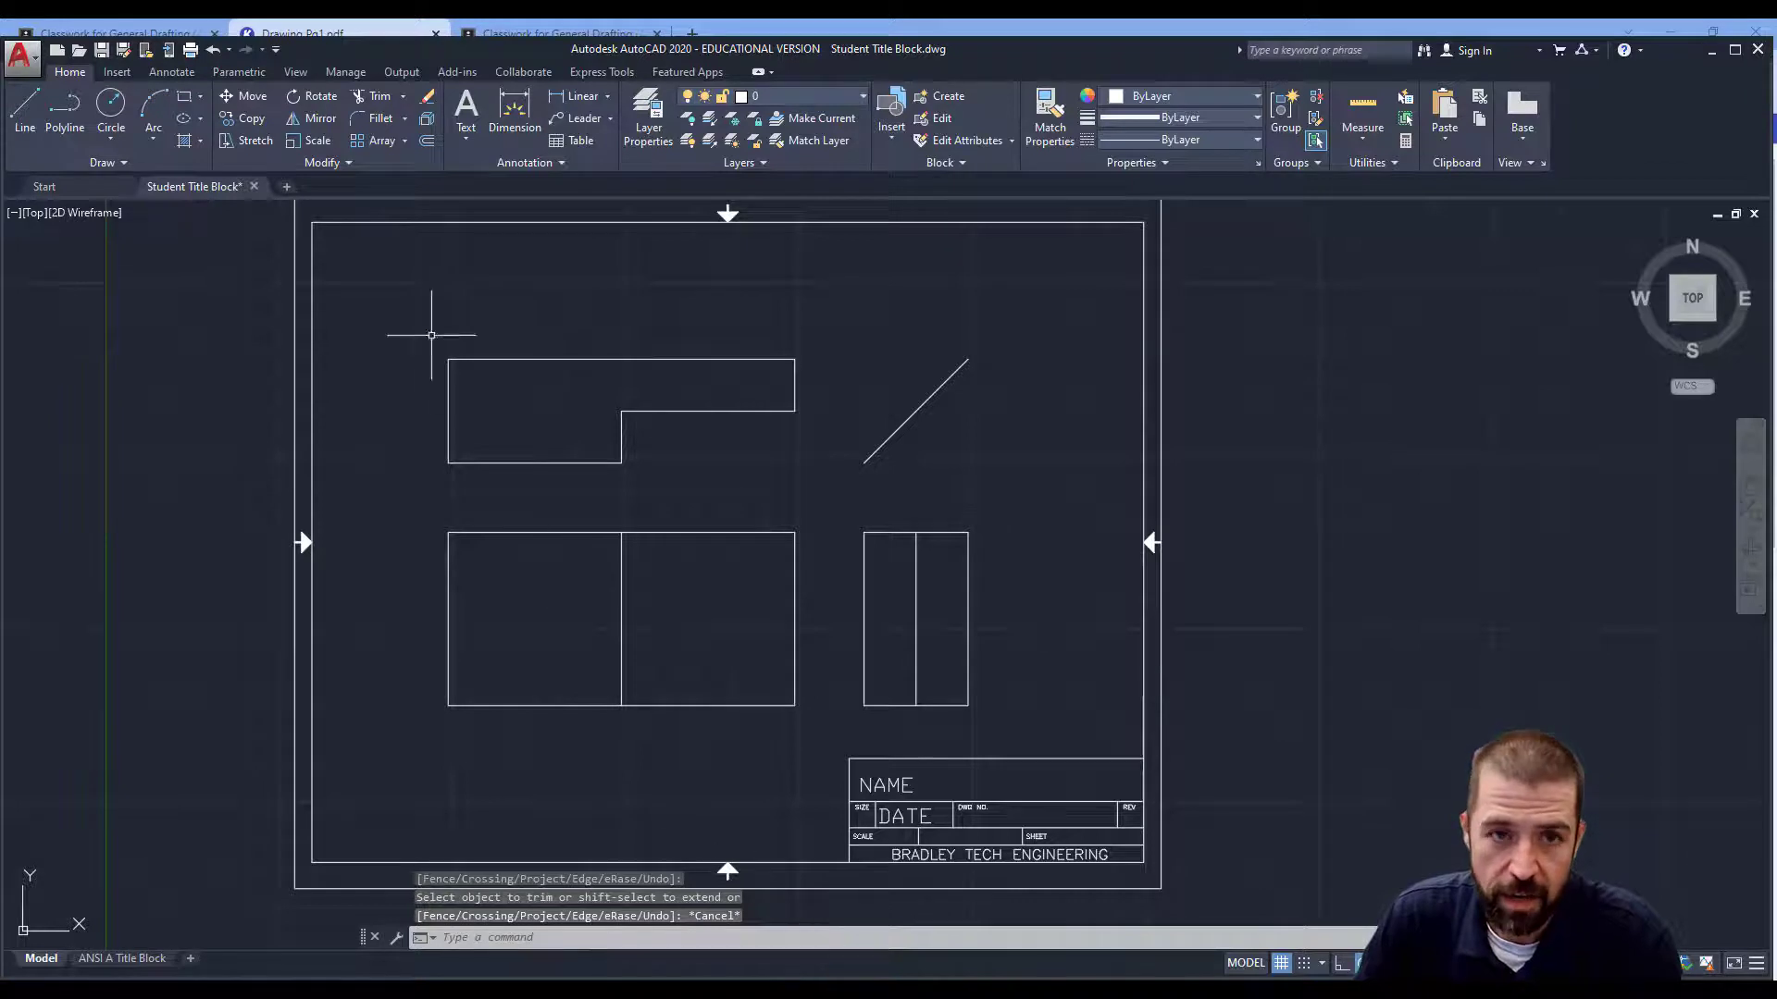
Make DIMENSION the current layer and review the worksheet's dimensions in Kami.
left_click(782, 96)
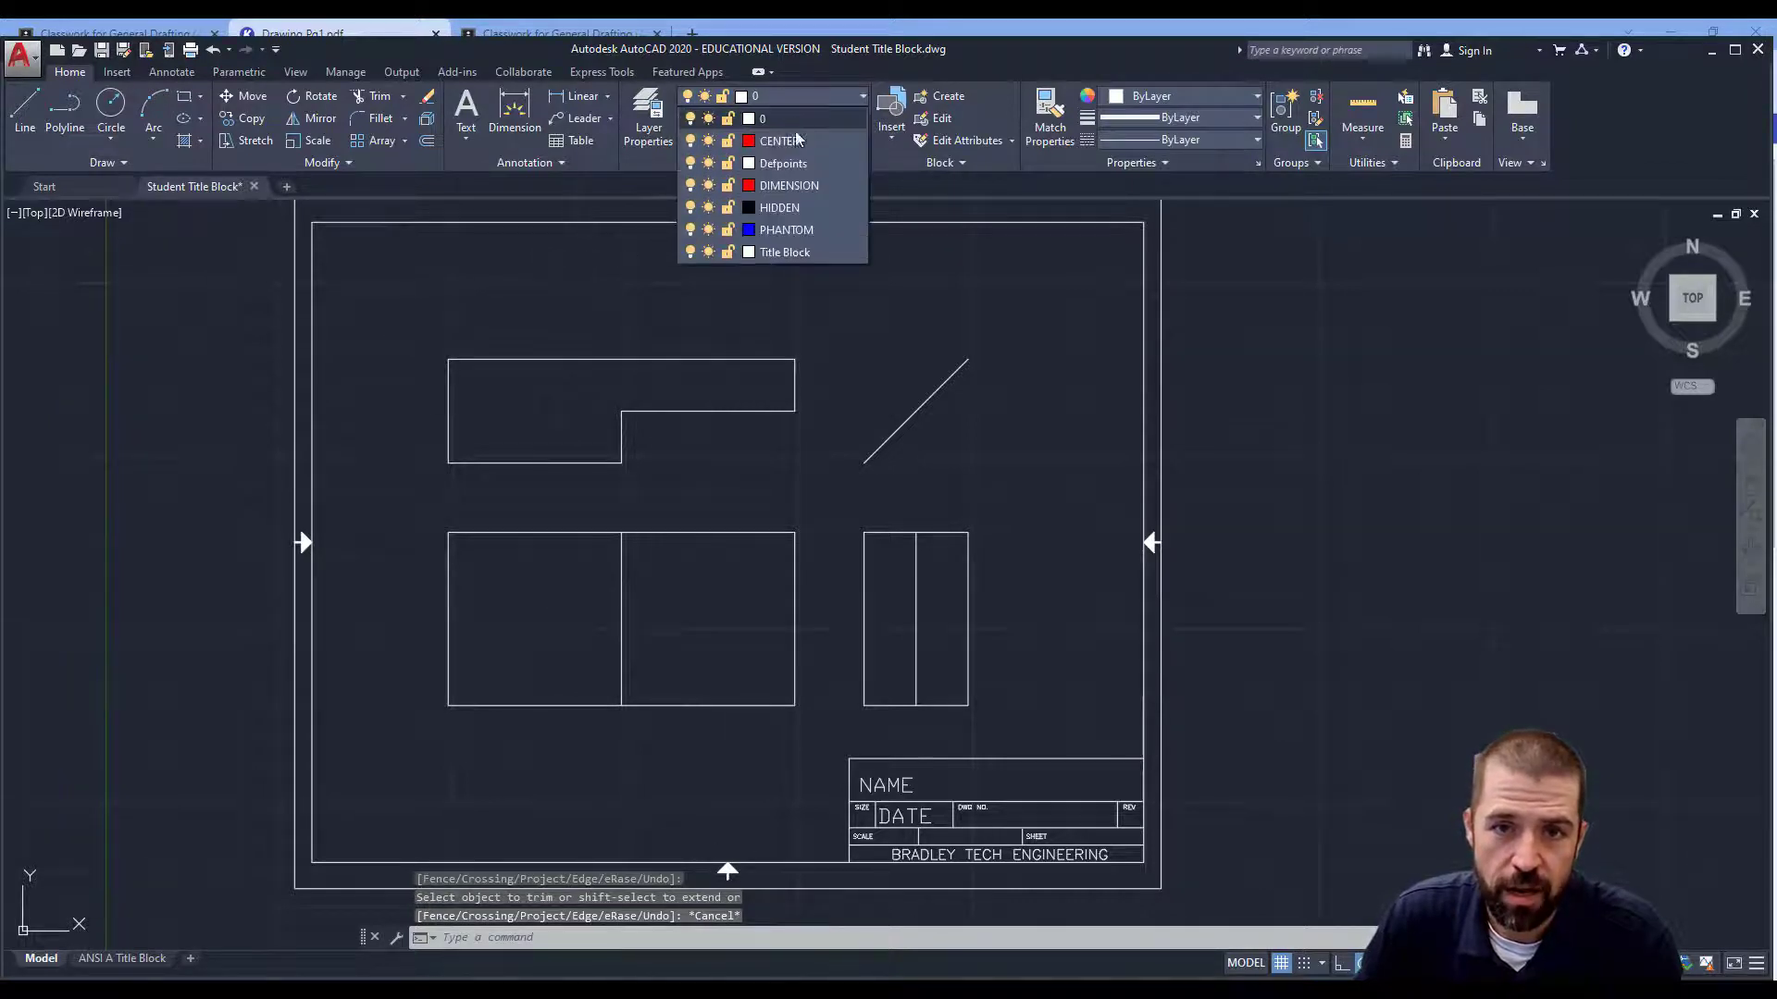
left_click(804, 187)
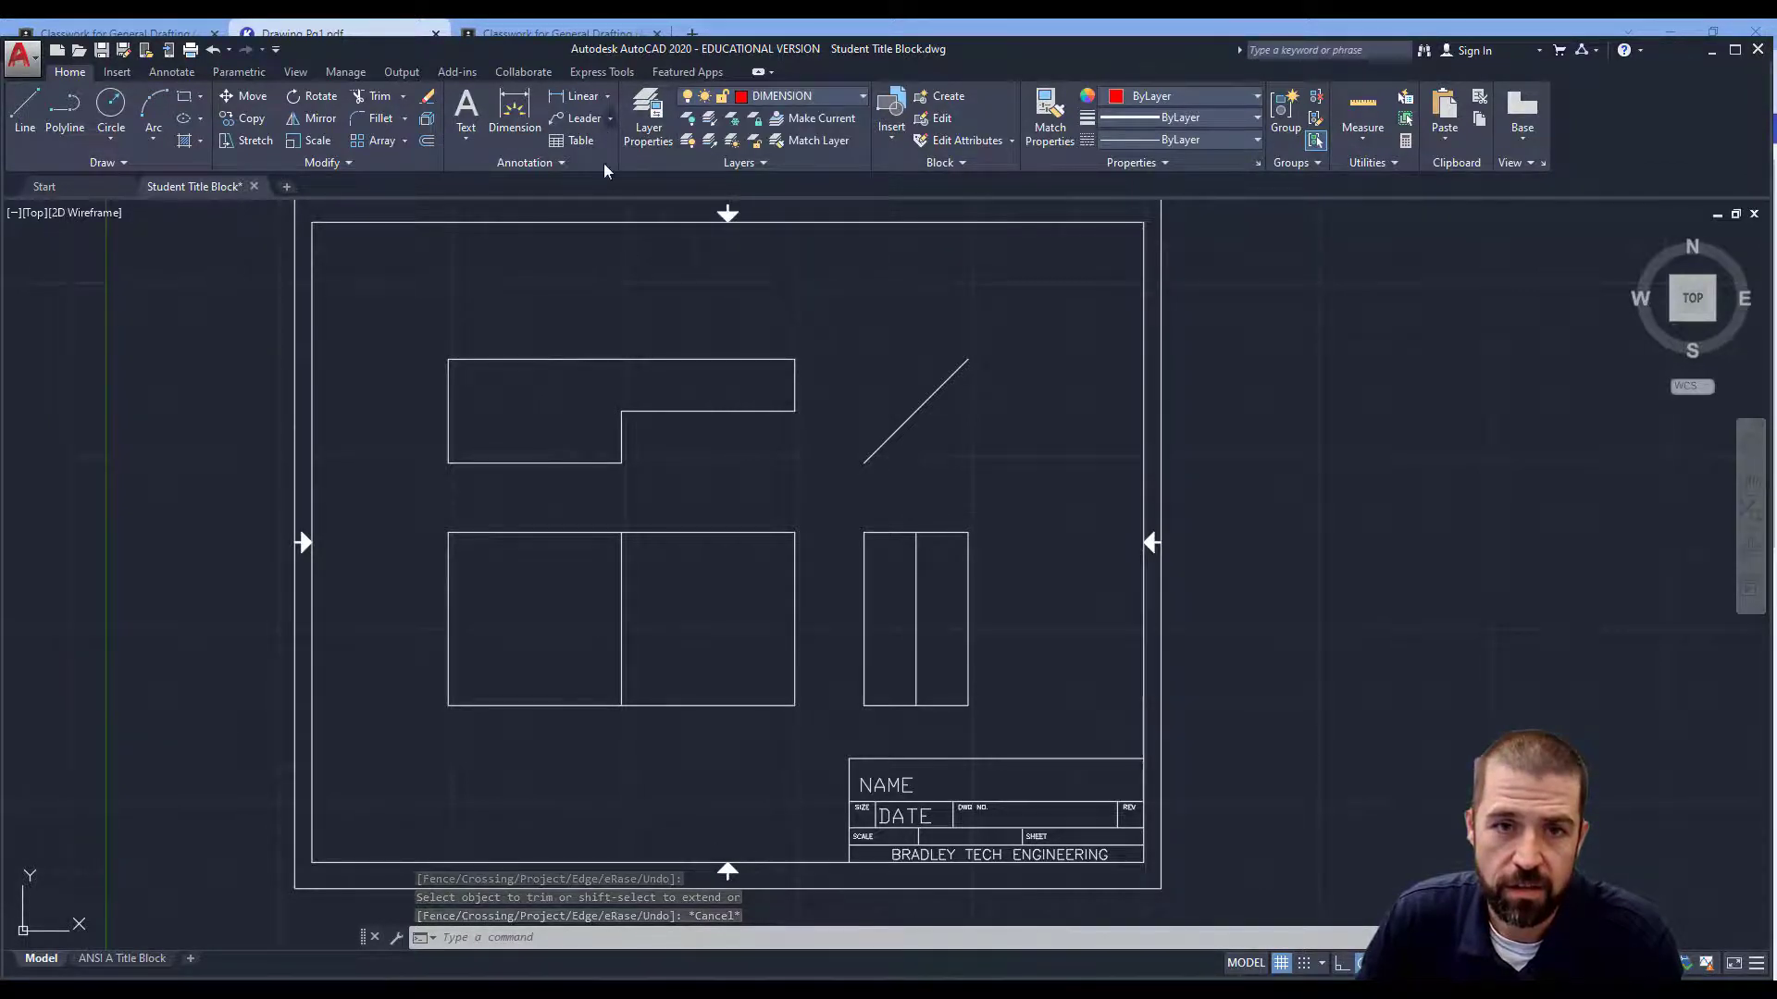
key("alt+Tab")
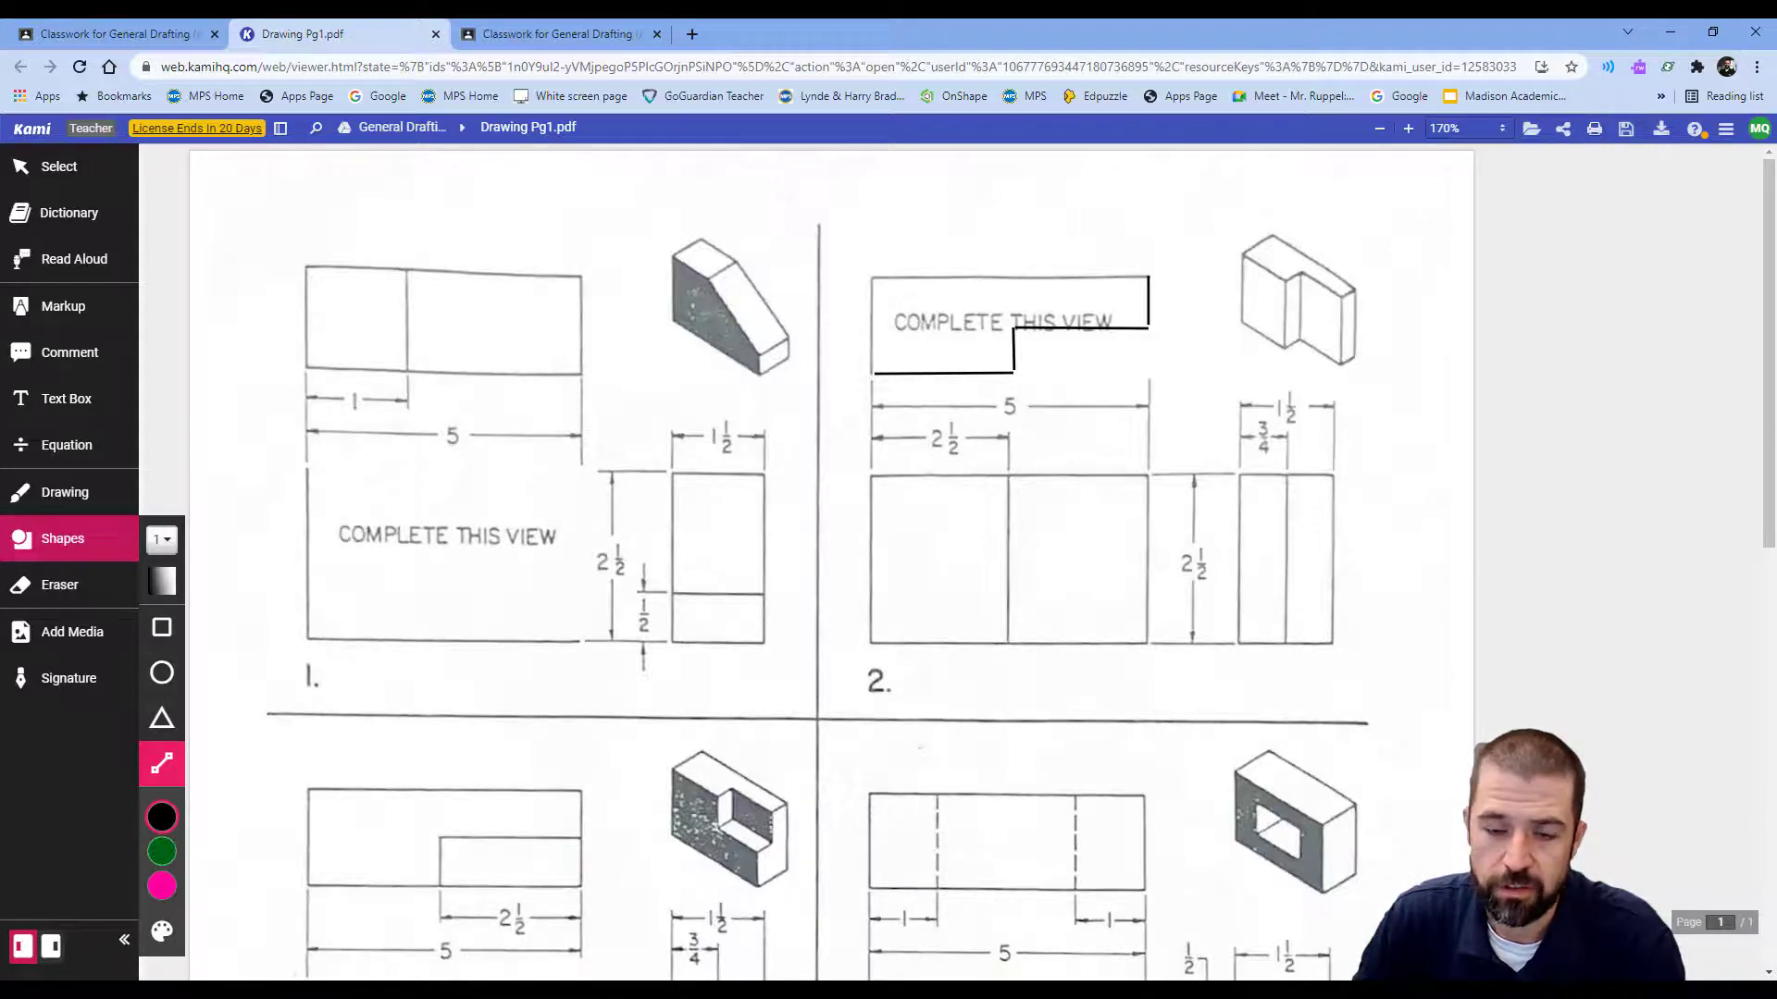
key("alt+Tab")
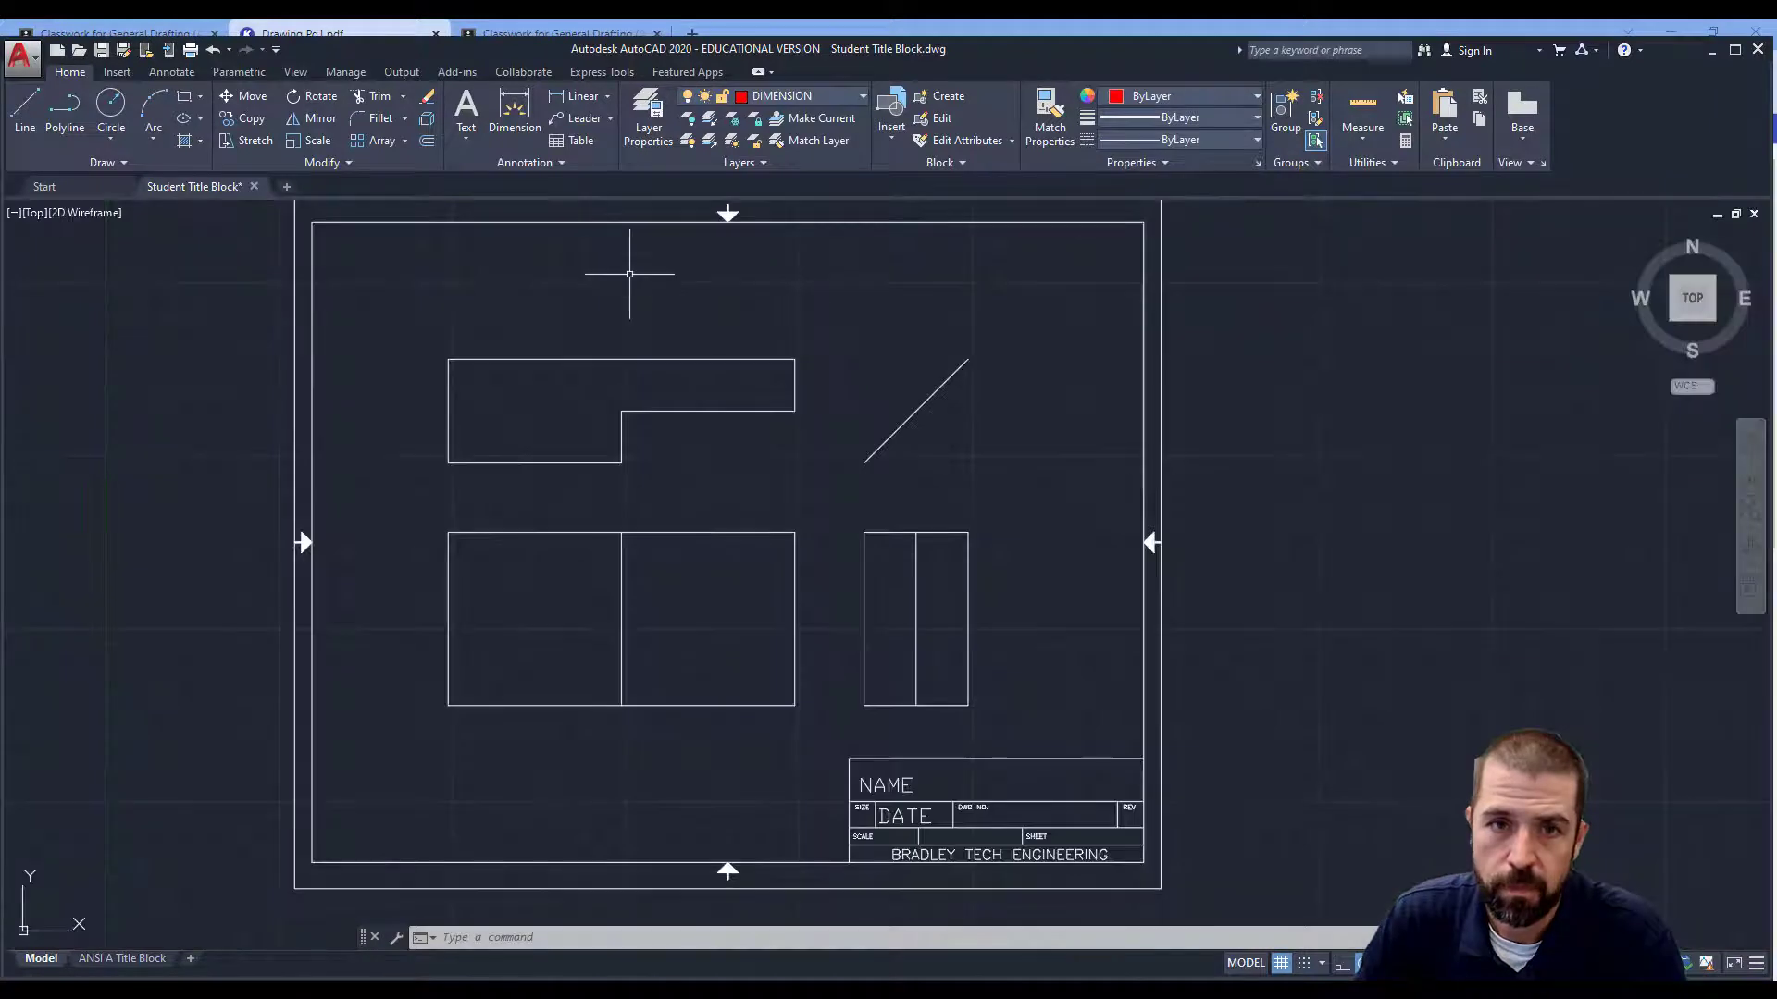
Dimension the front view's top edge with 5.00 overall and 2.50 to the midpoint.
left_click(581, 96)
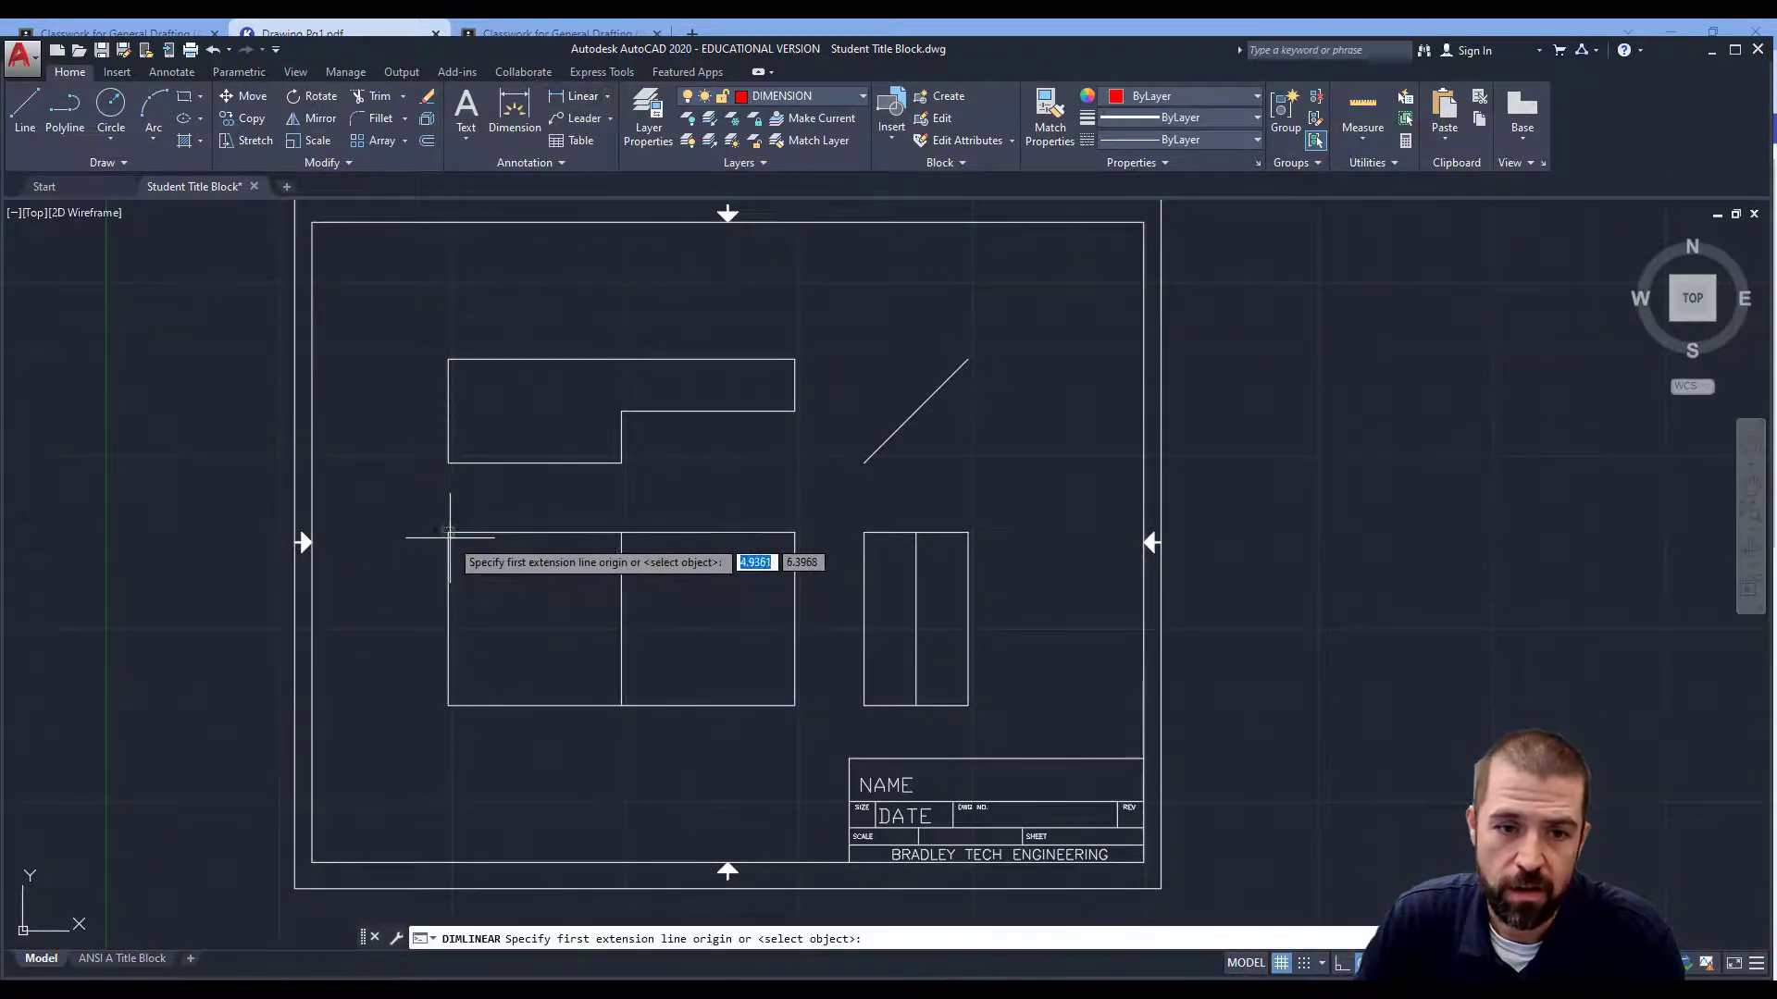
left_click(448, 532)
left_click(795, 532)
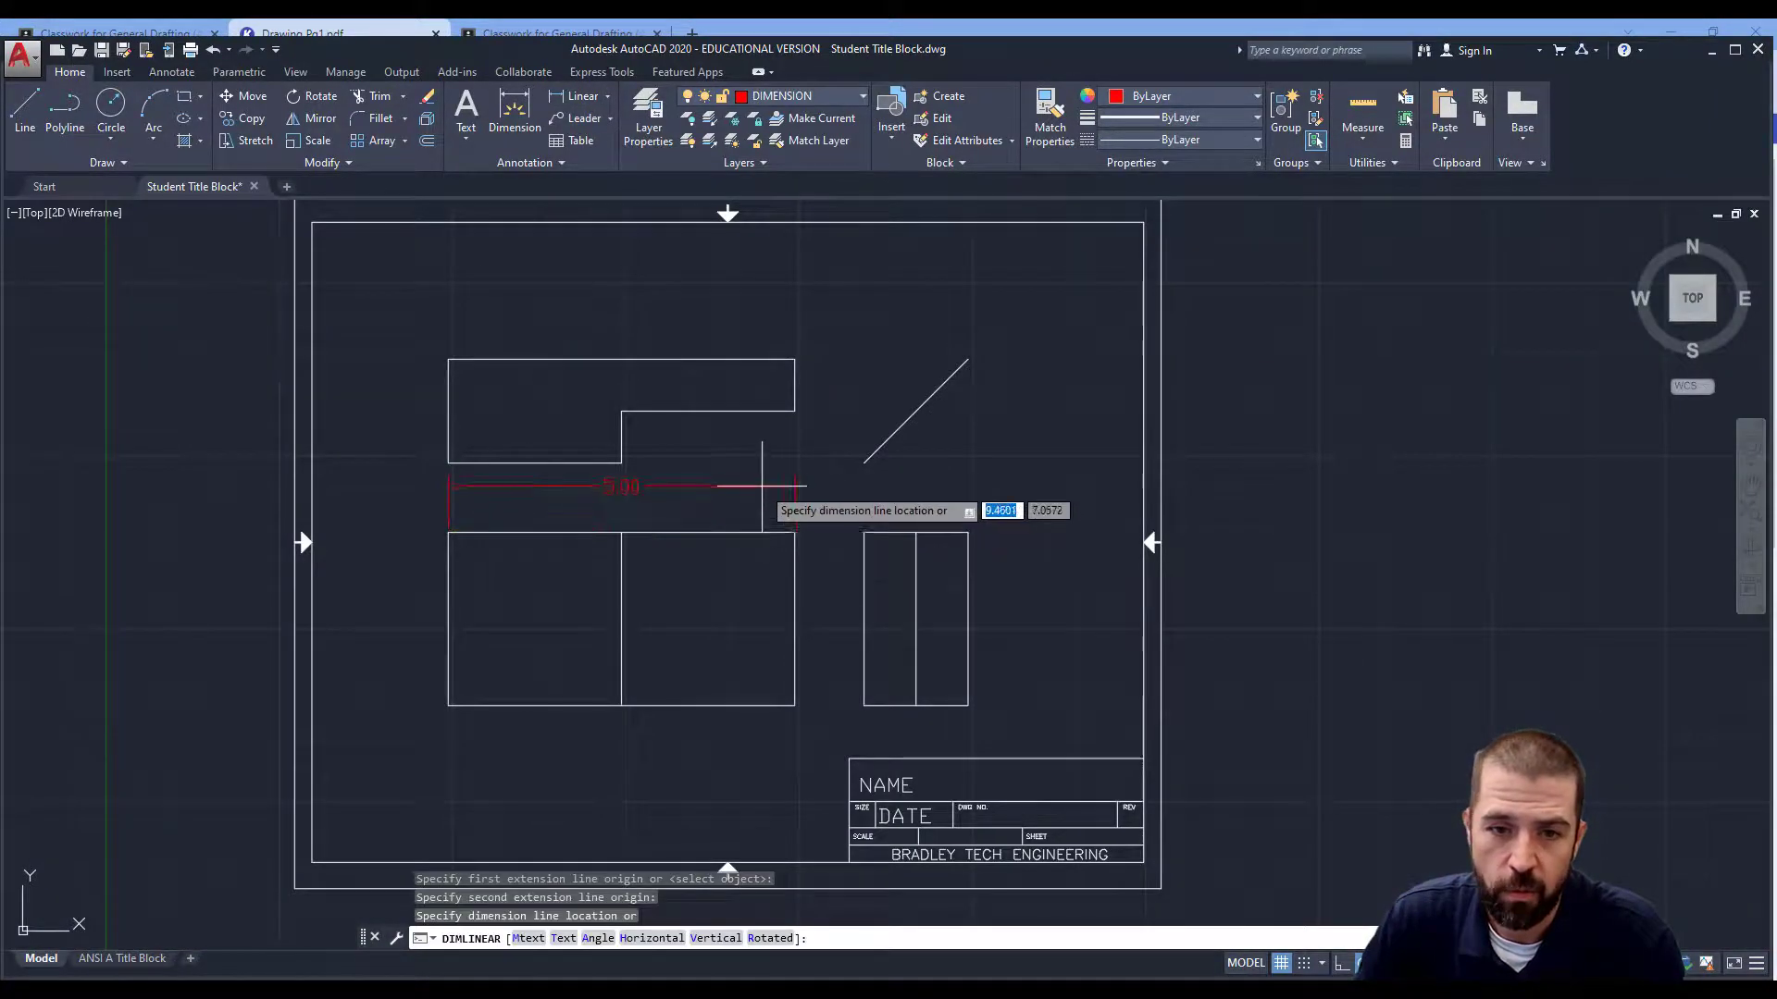
left_click(760, 486)
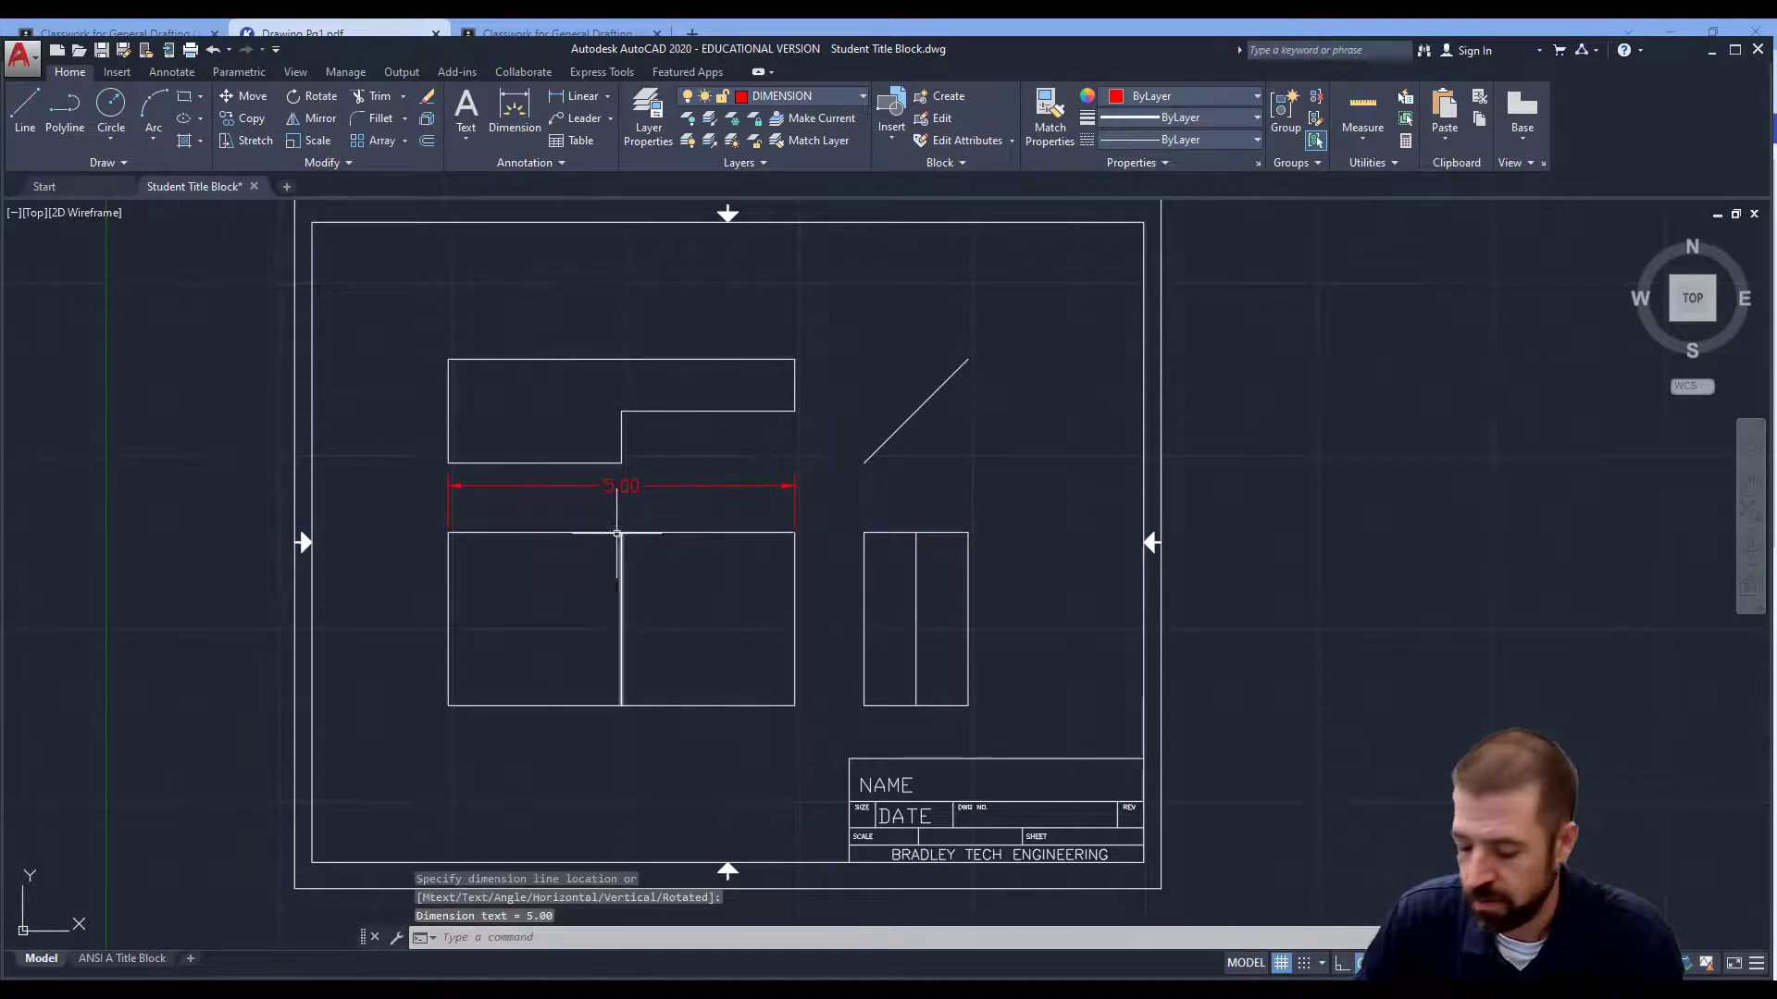
left_click(581, 96)
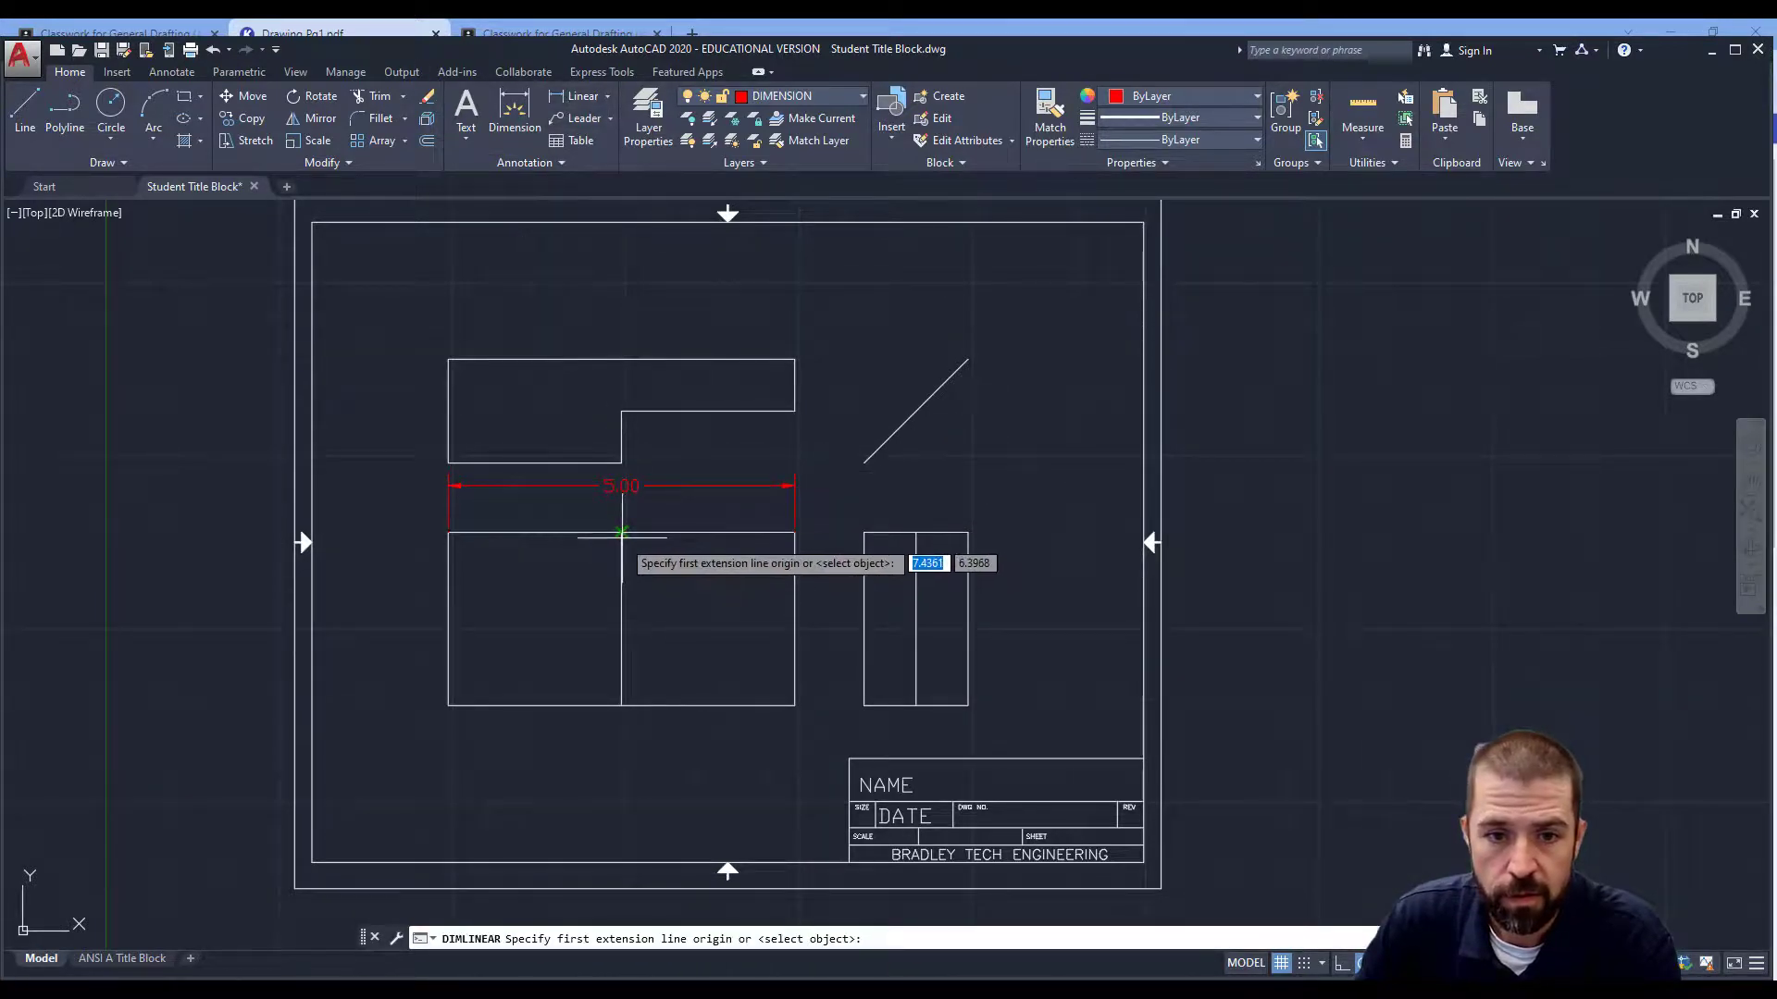
left_click(621, 532)
left_click(448, 532)
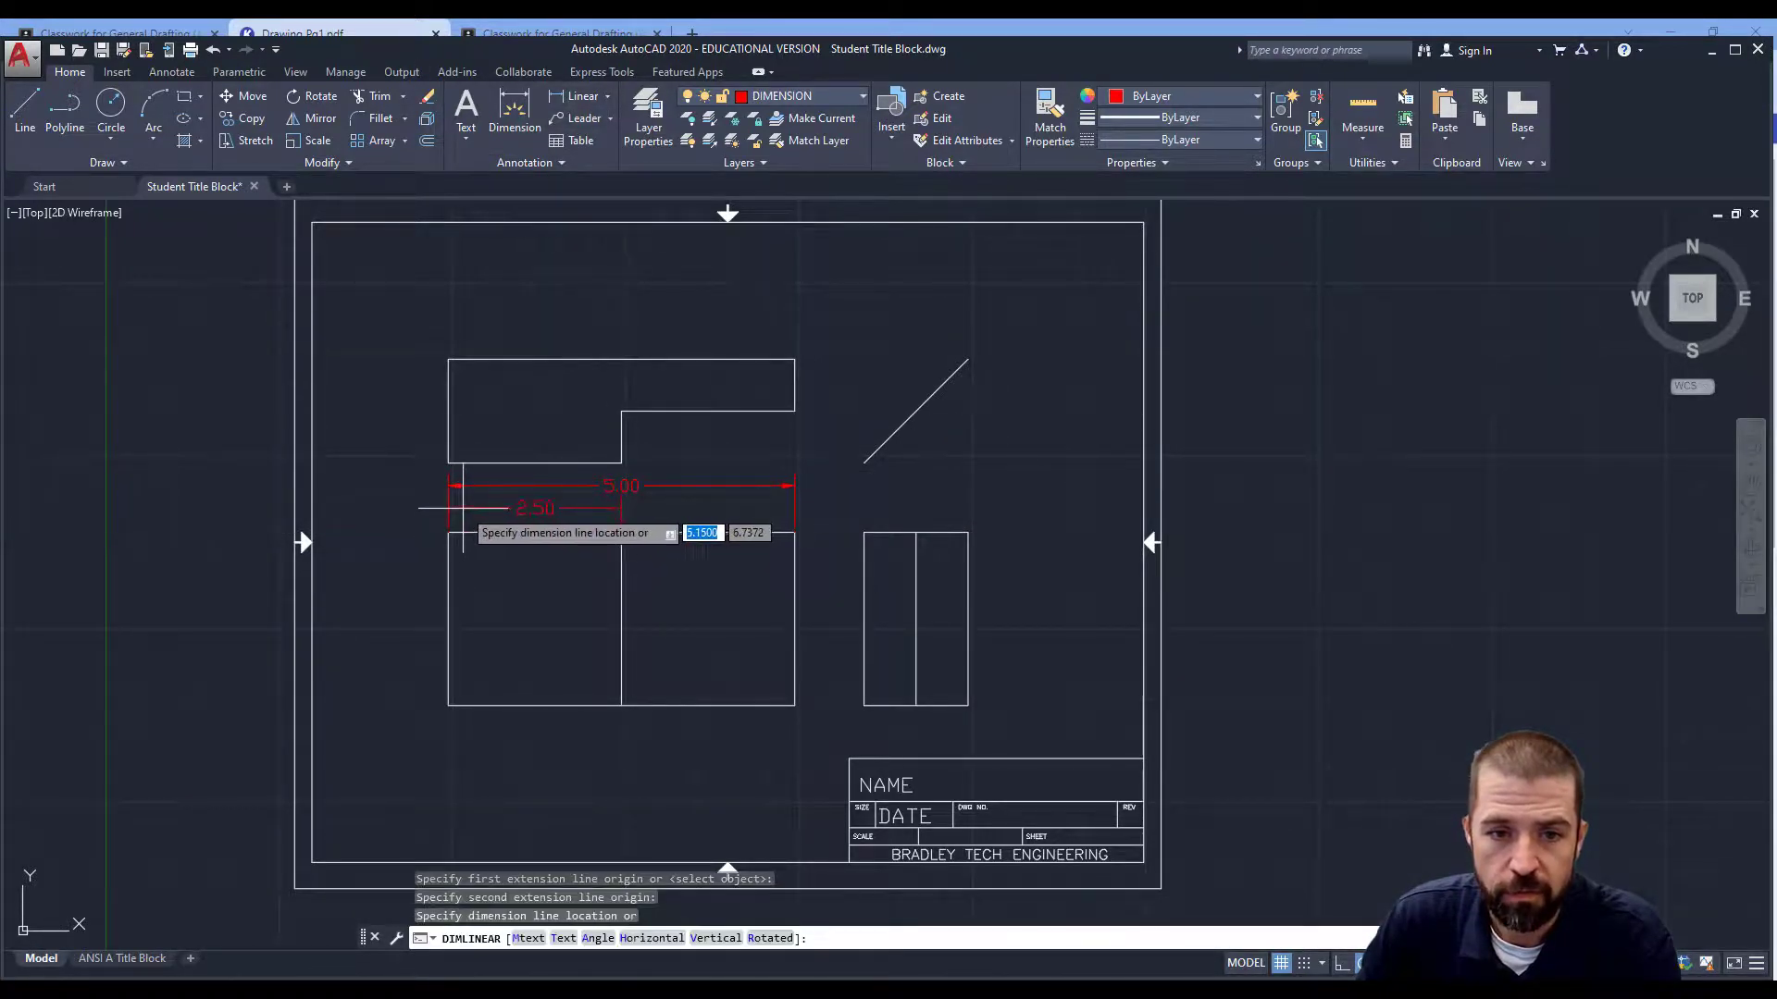
left_click(462, 512)
Add a vertical 2.50 height dimension along the left side of the side view.
key("Return")
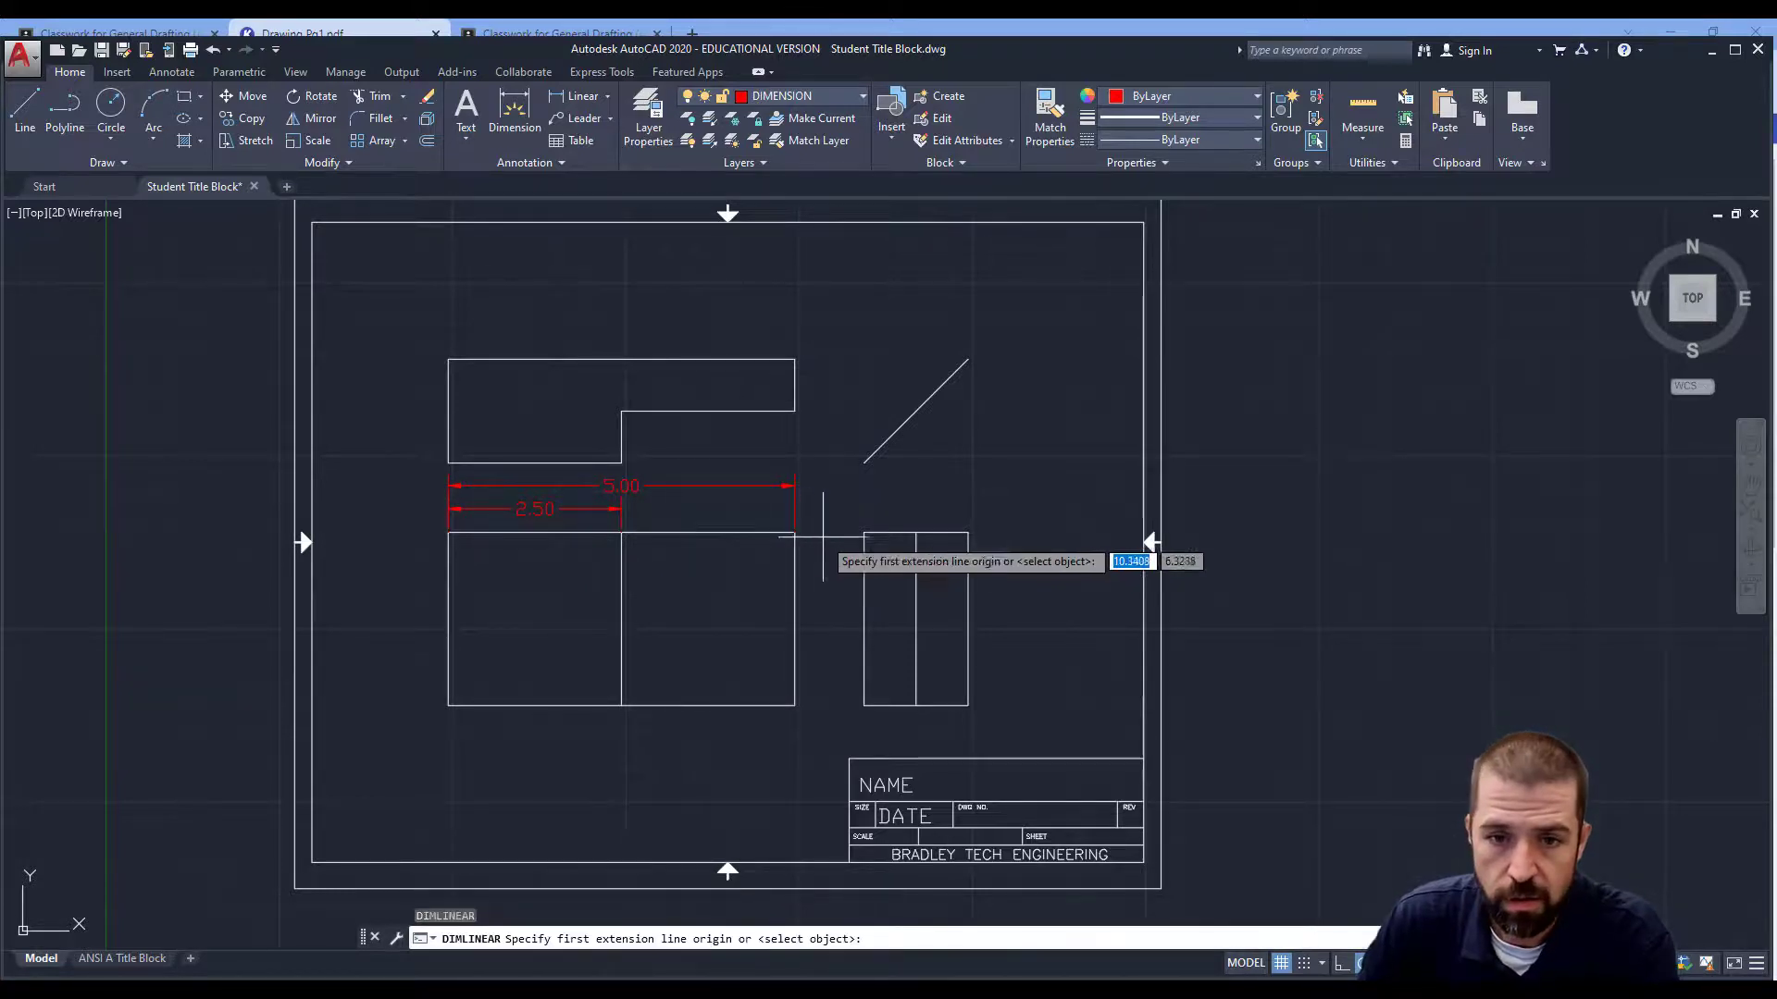
left_click(864, 533)
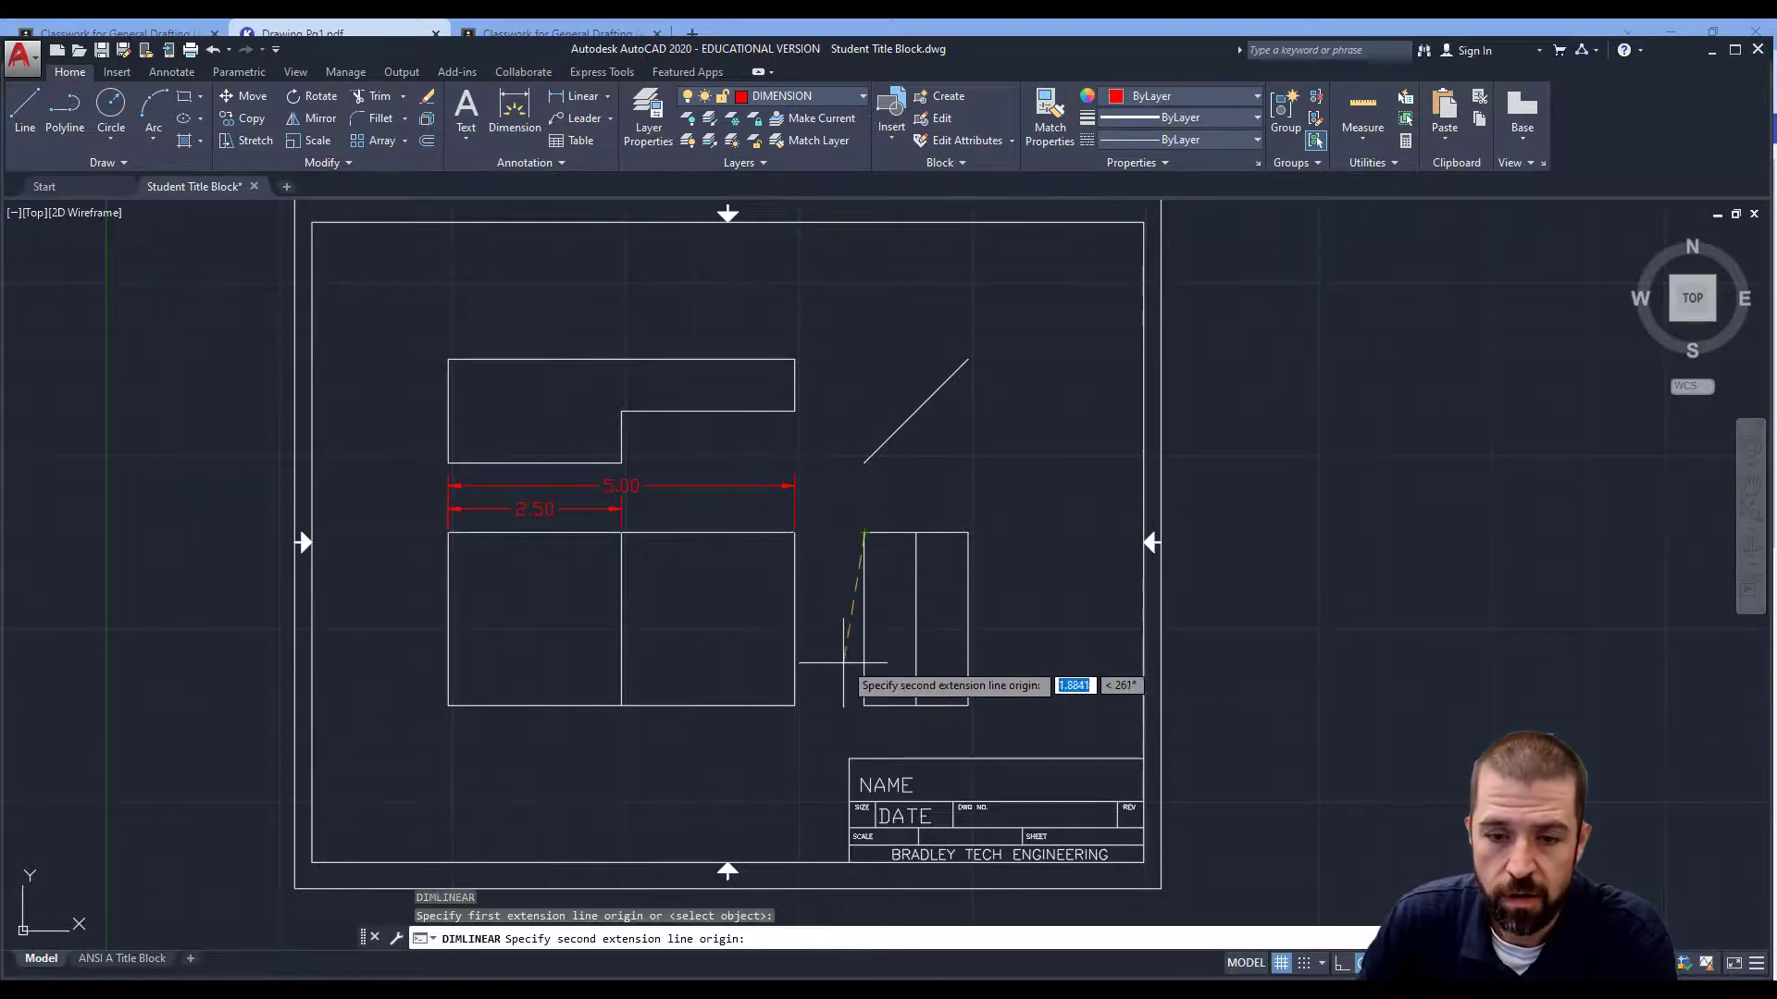
left_click(864, 706)
left_click(820, 694)
Dimension the side view's top with 1.50 overall width and 0.75 to the inner line.
key("Return")
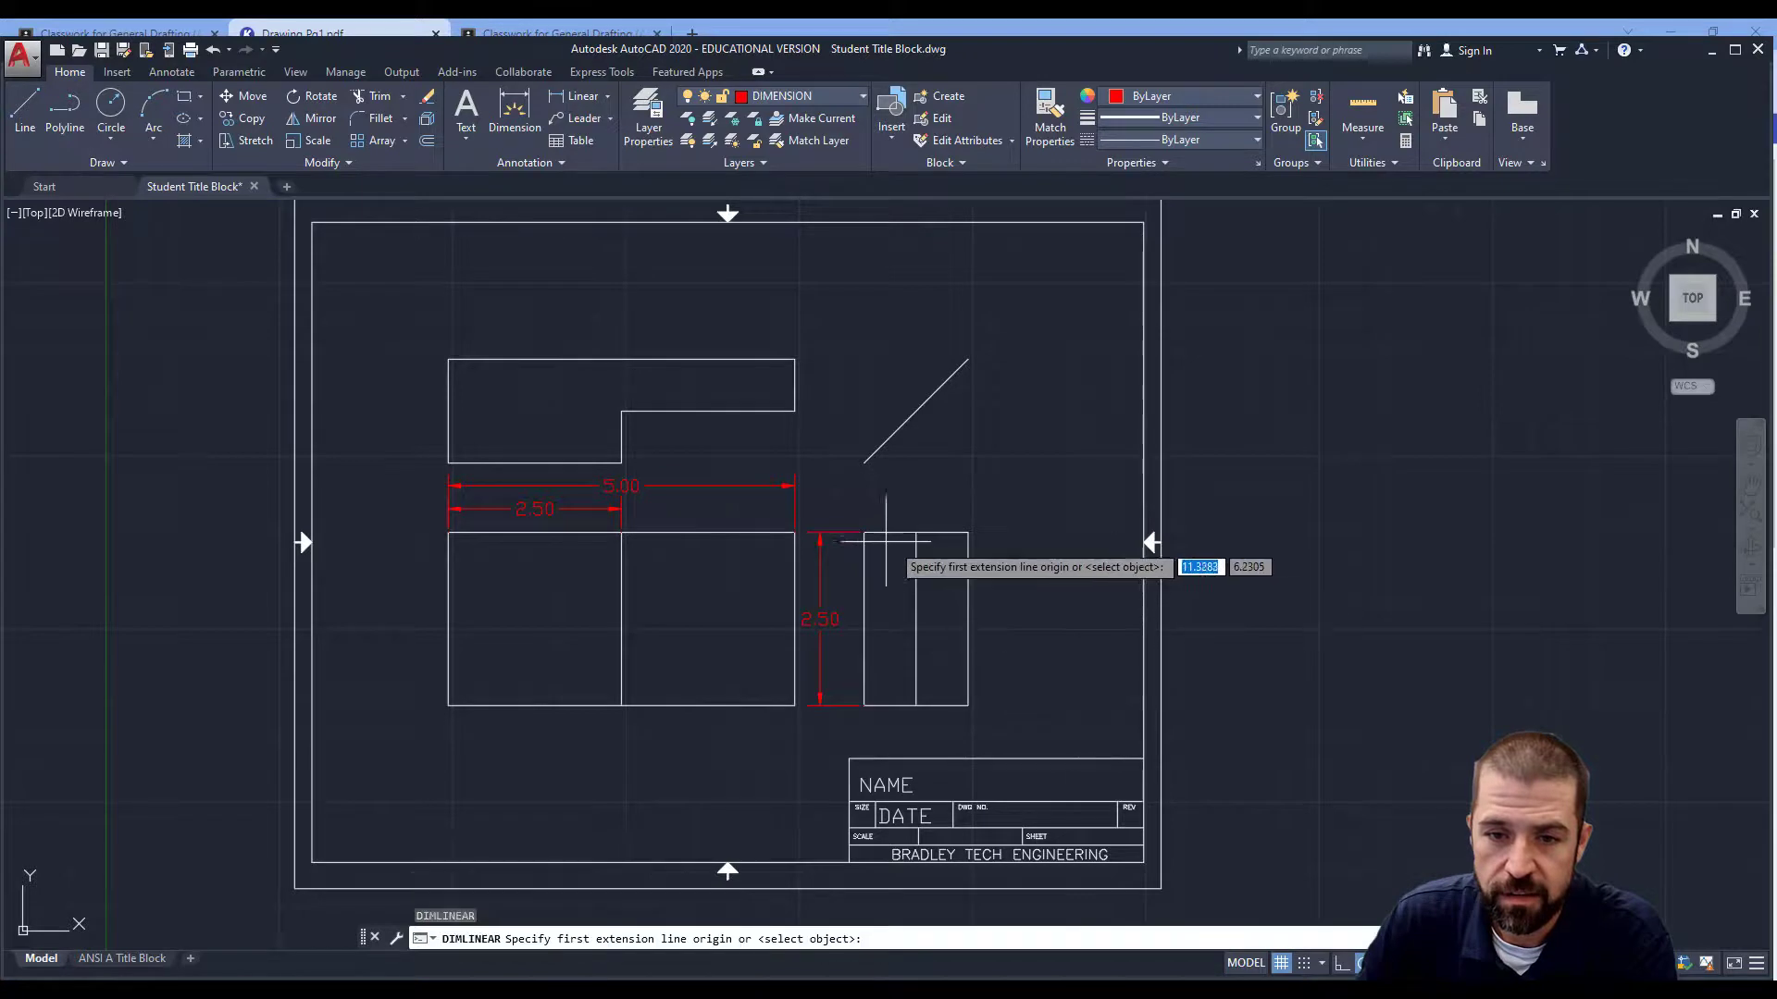
left_click(863, 533)
left_click(968, 534)
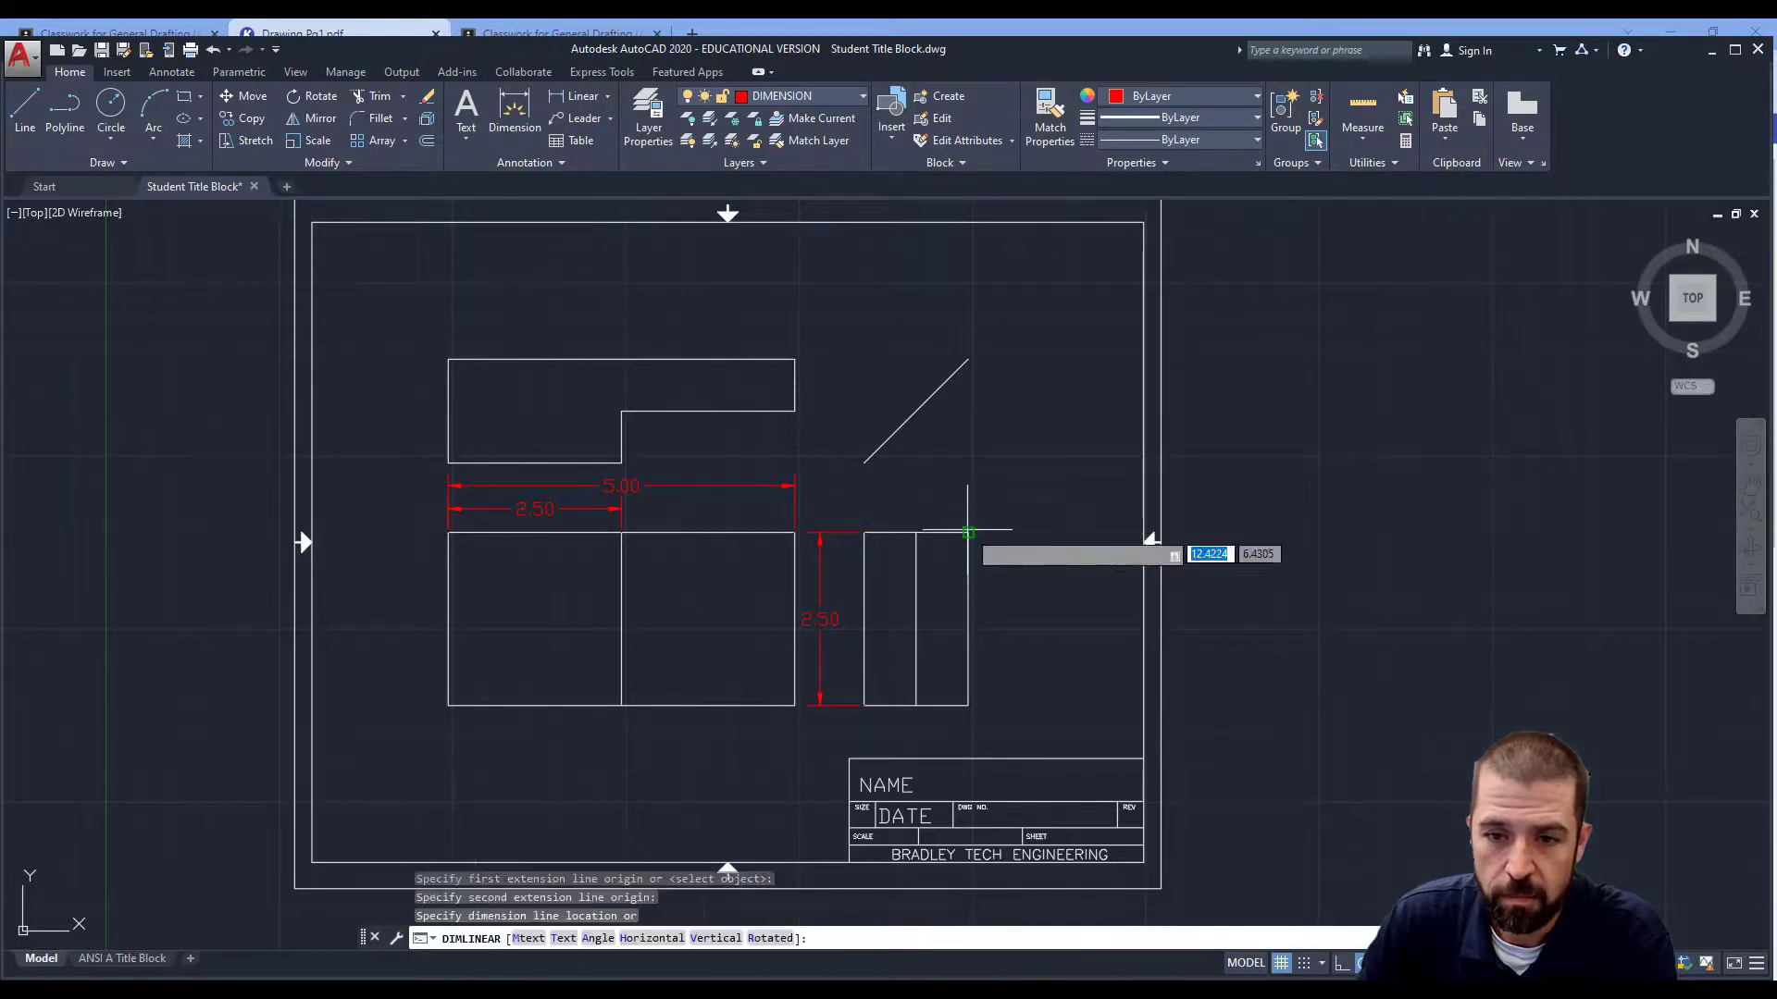
left_click(957, 479)
key("Return")
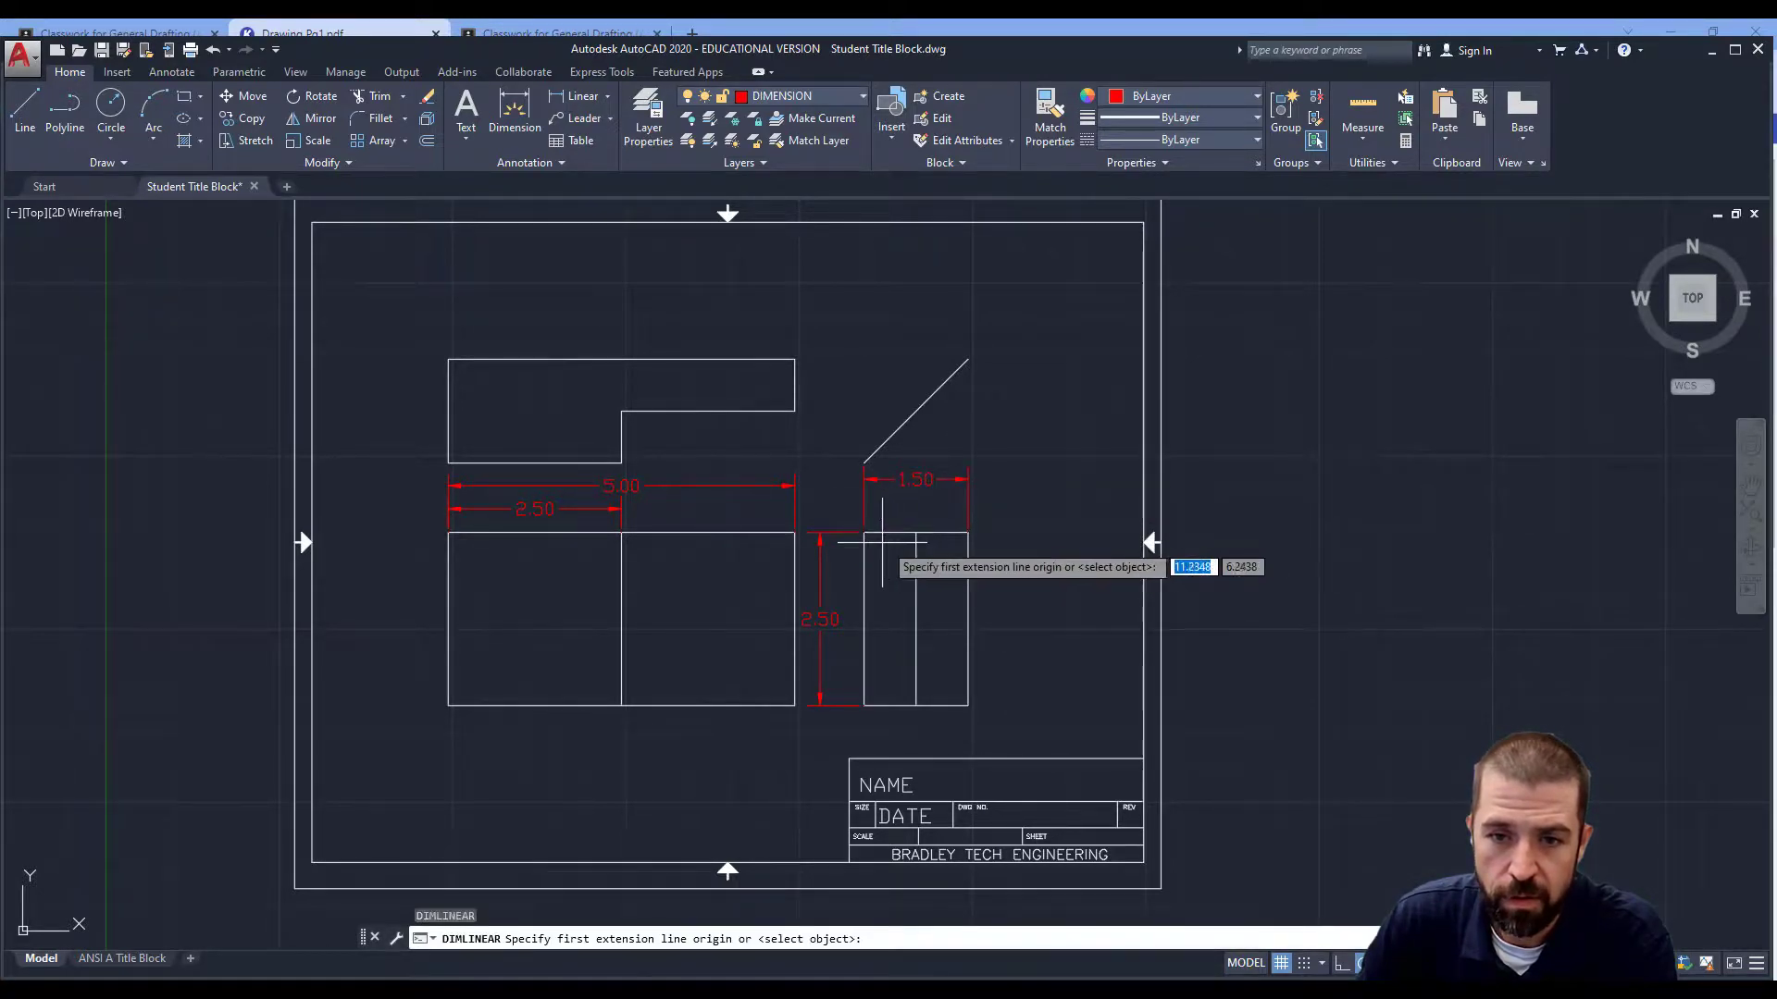
left_click(865, 533)
left_click(916, 533)
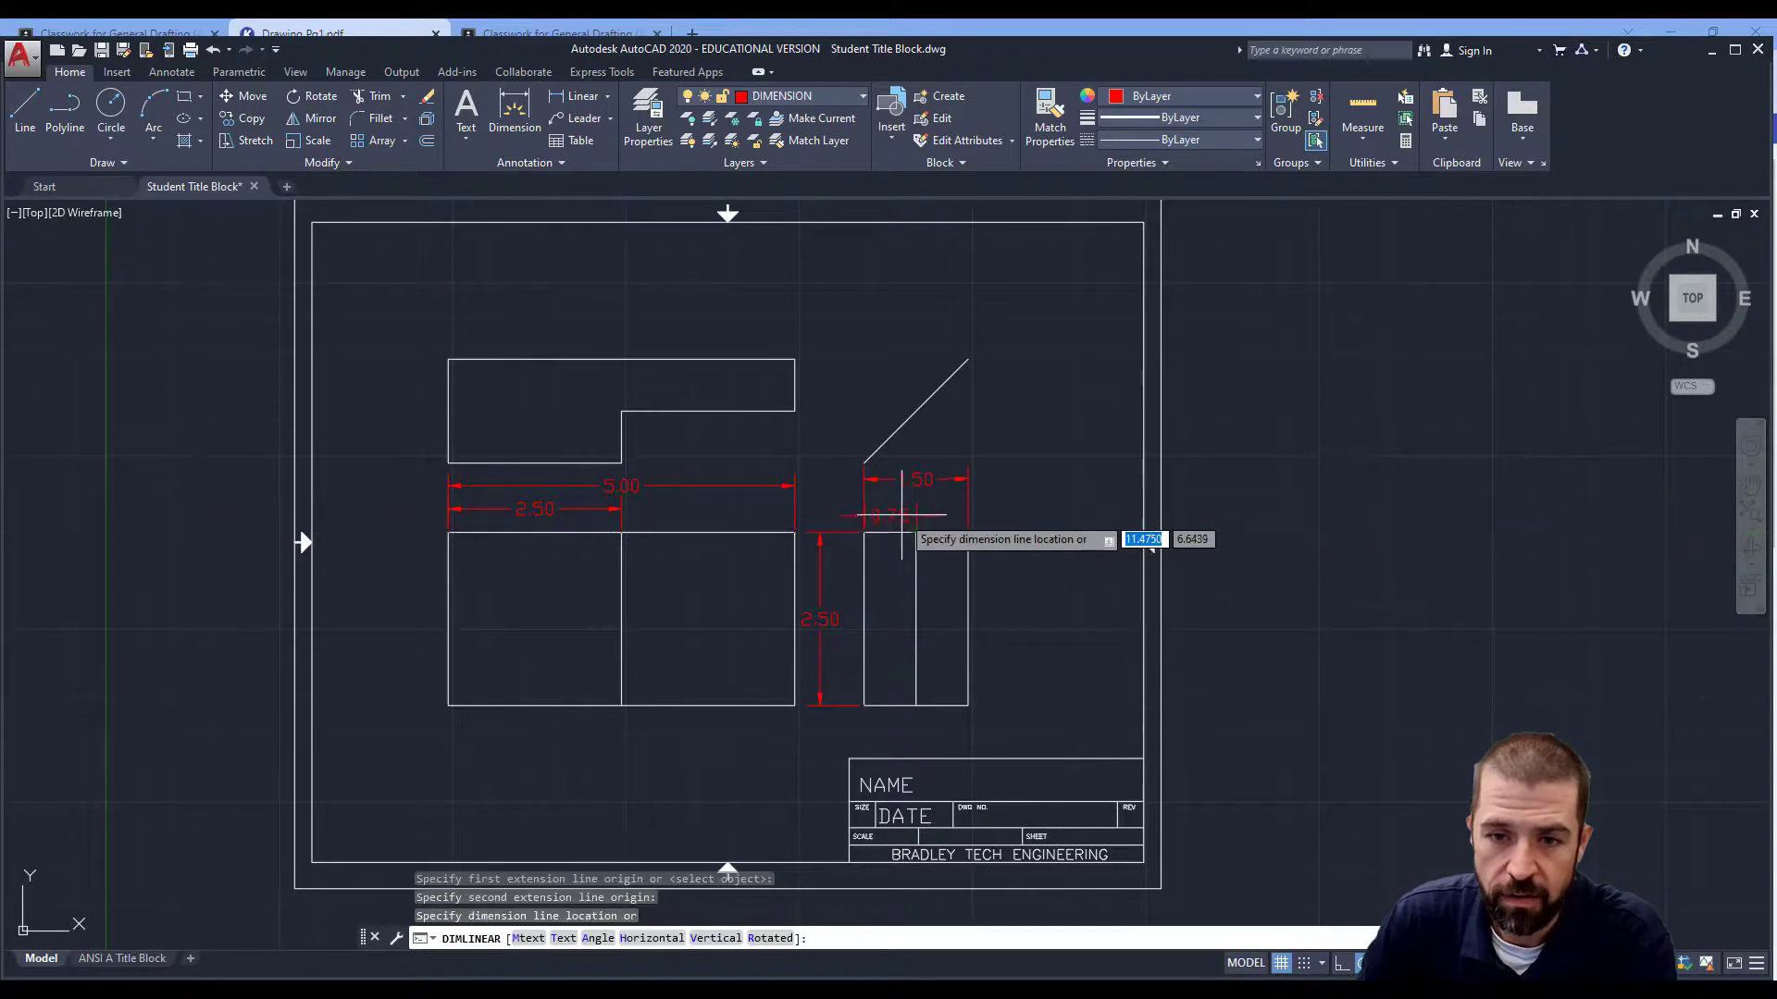
left_click(900, 512)
right_click(996, 422)
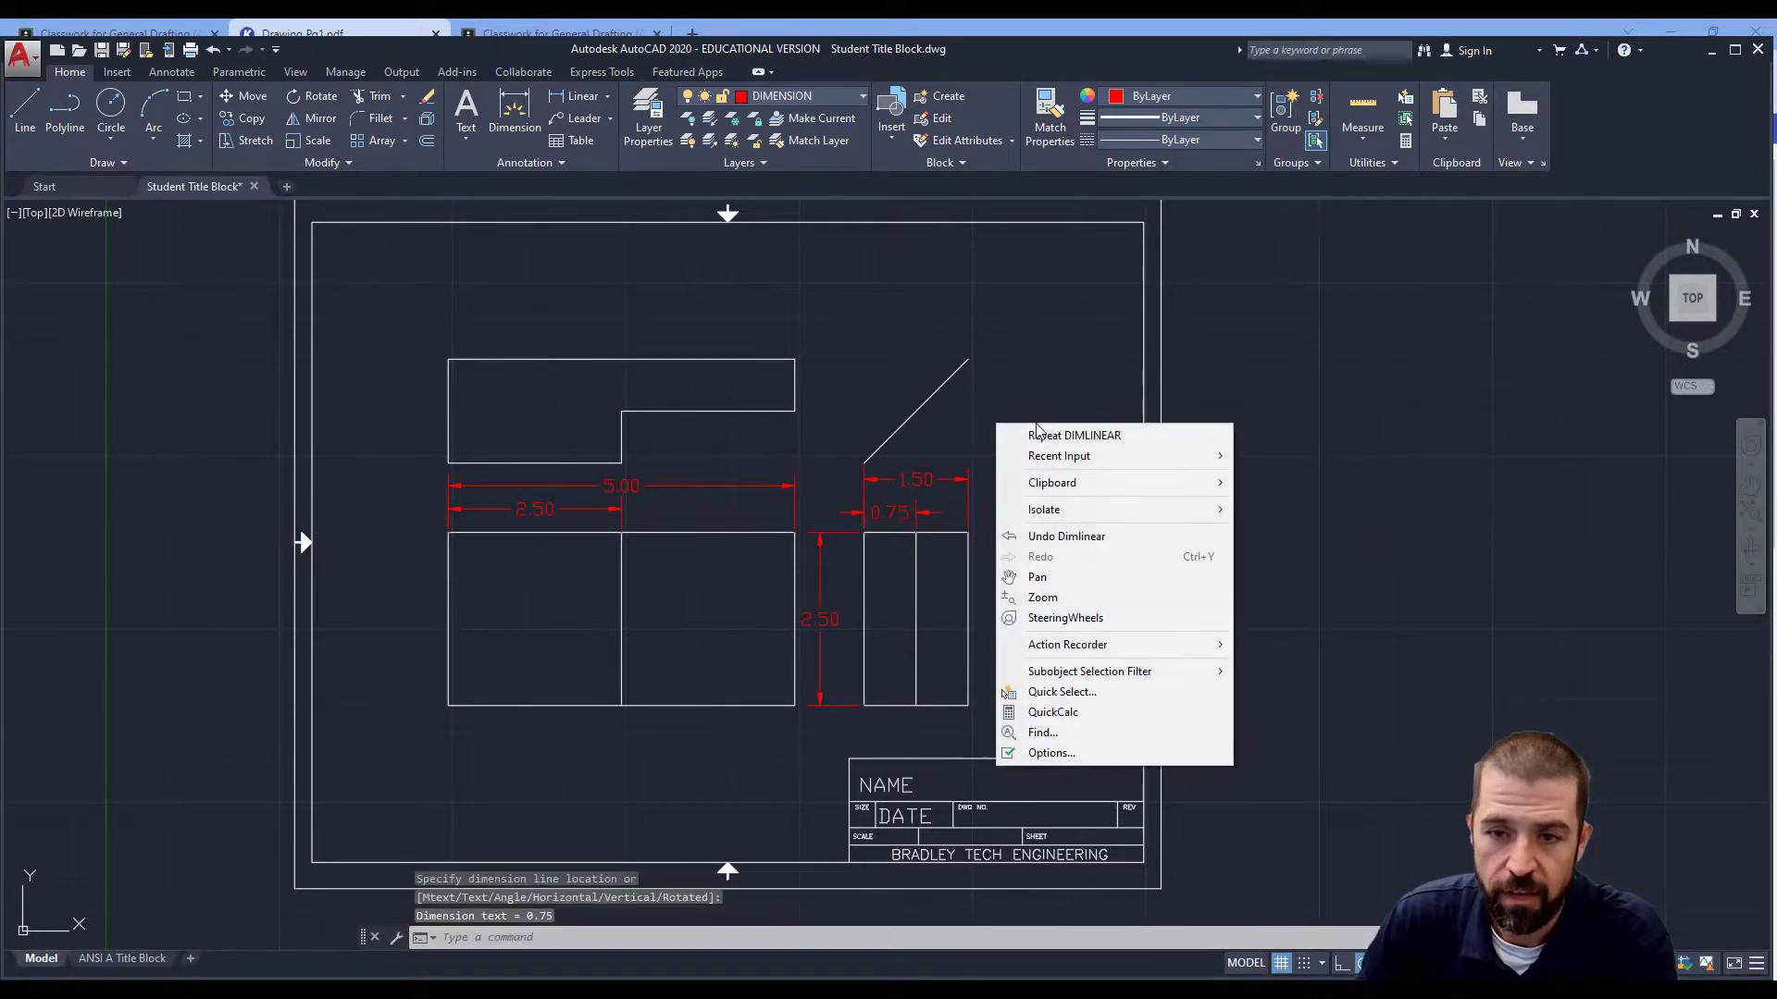
key("Escape")
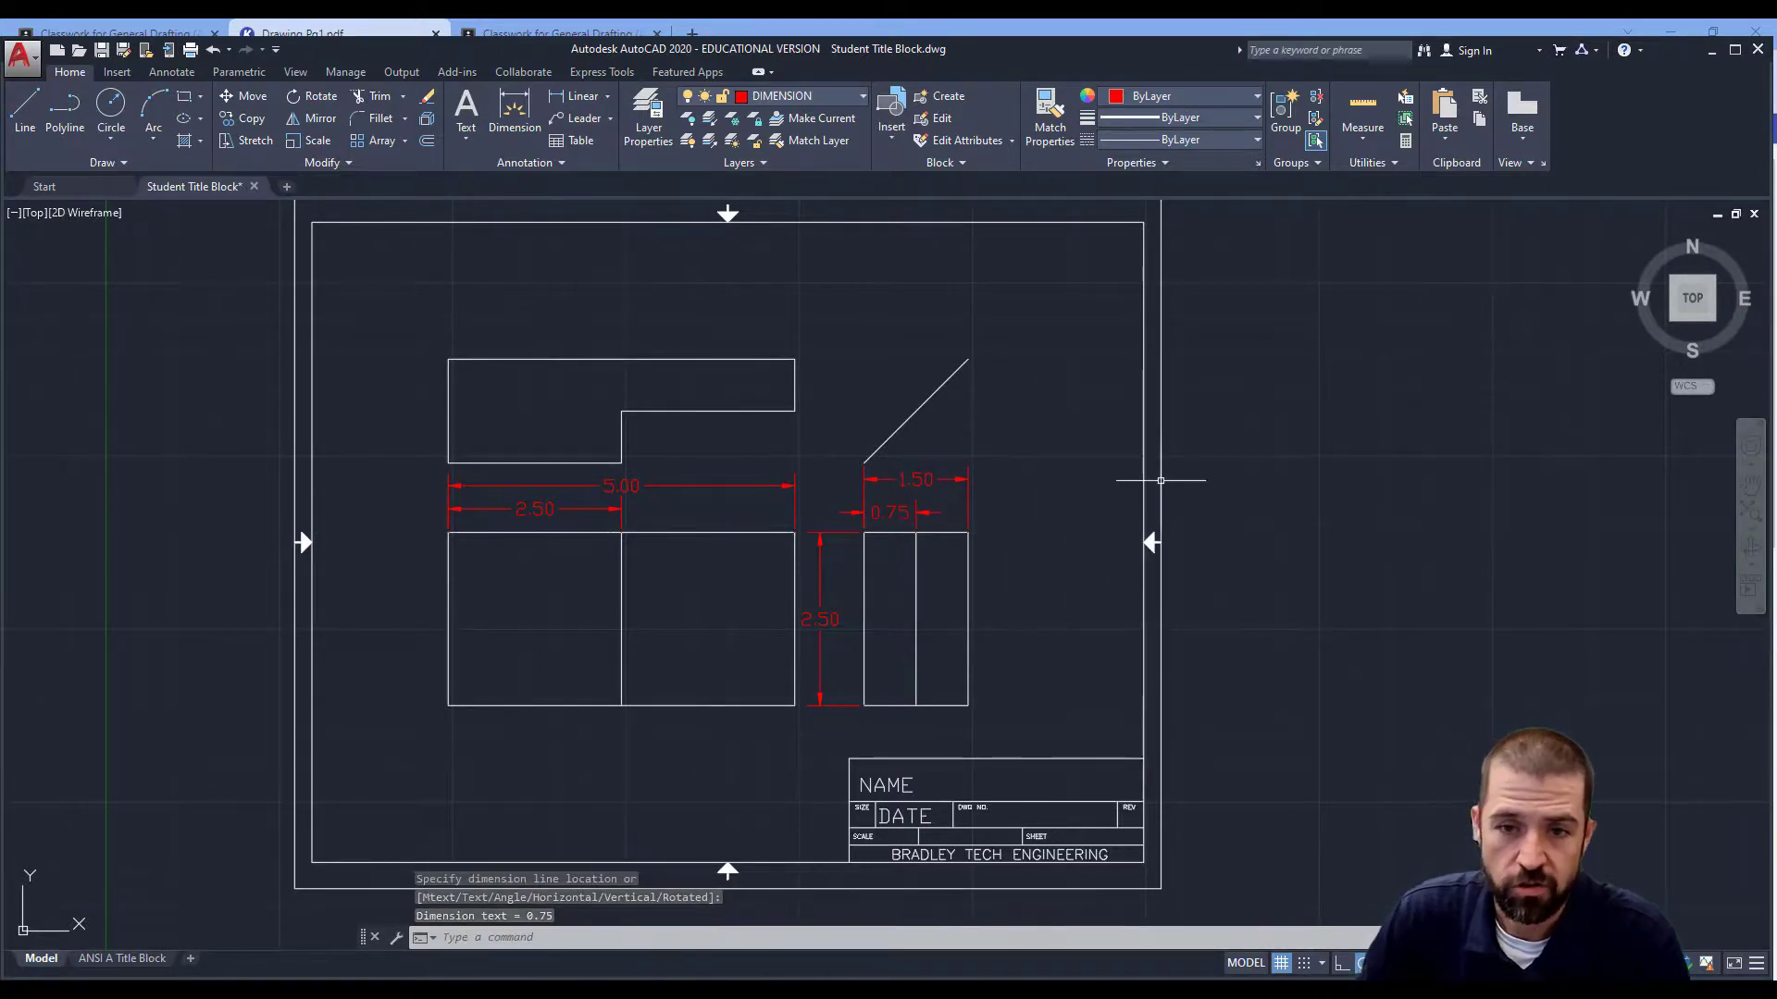